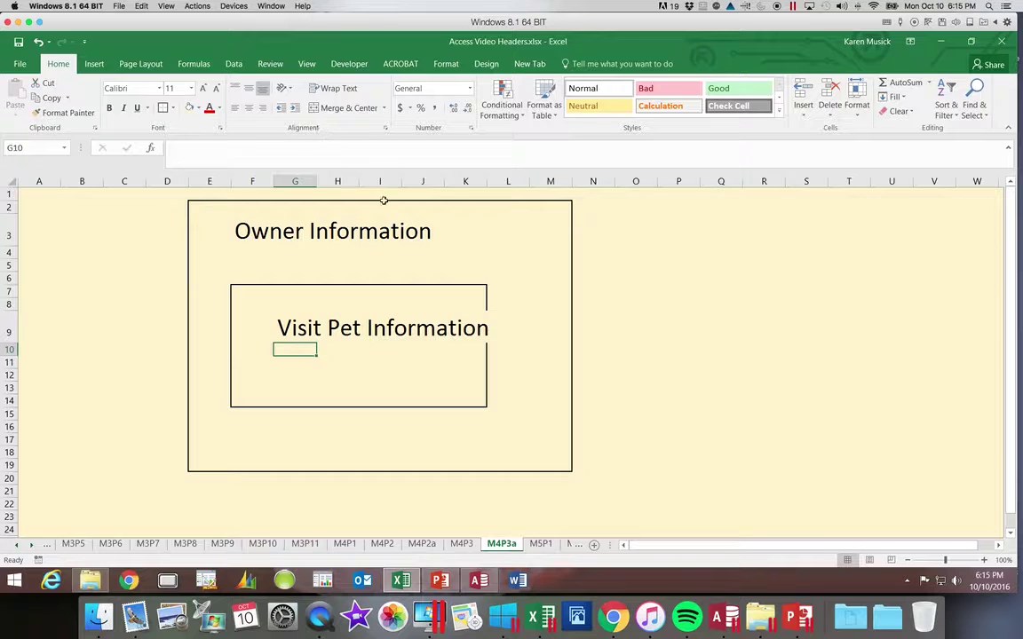
# Delete the word "Pet" from the "Visit Pet Information" heading in cell G9
pyautogui.click(370, 325)
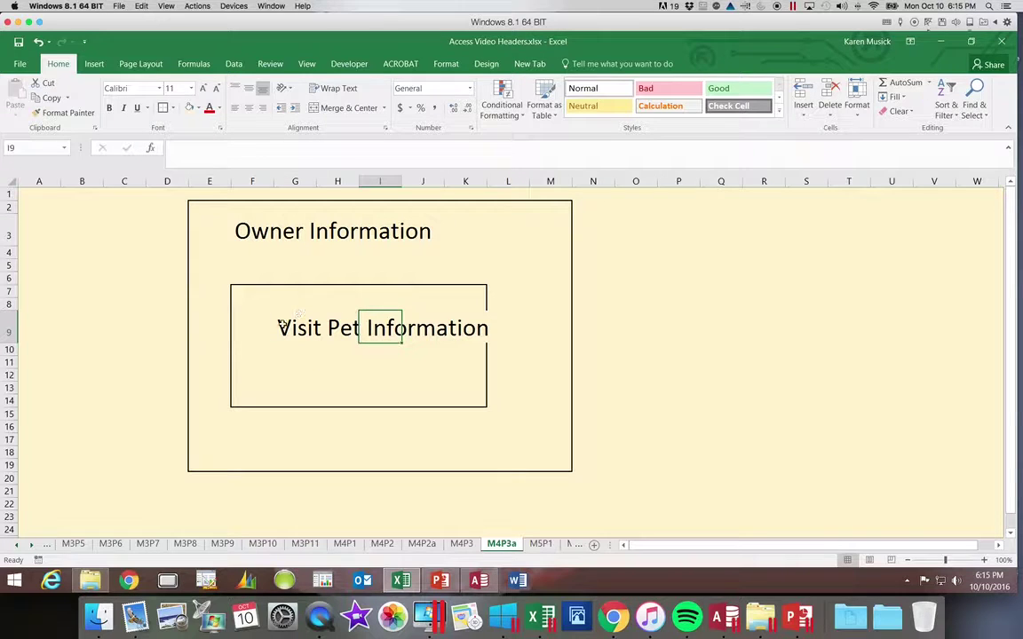
pyautogui.click(282, 327)
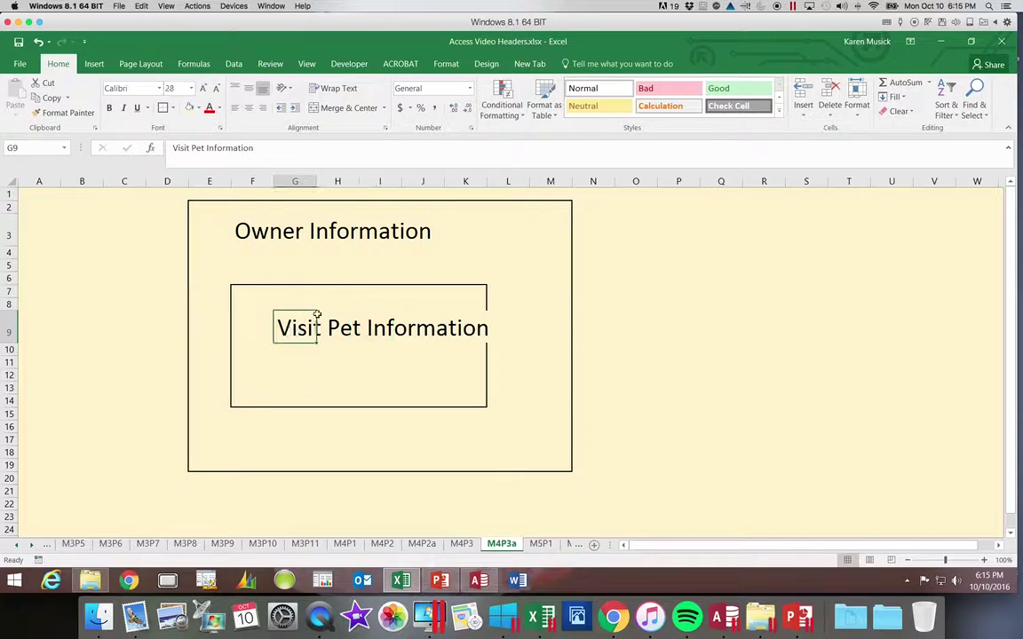
pyautogui.click(217, 148)
pyautogui.click(190, 149)
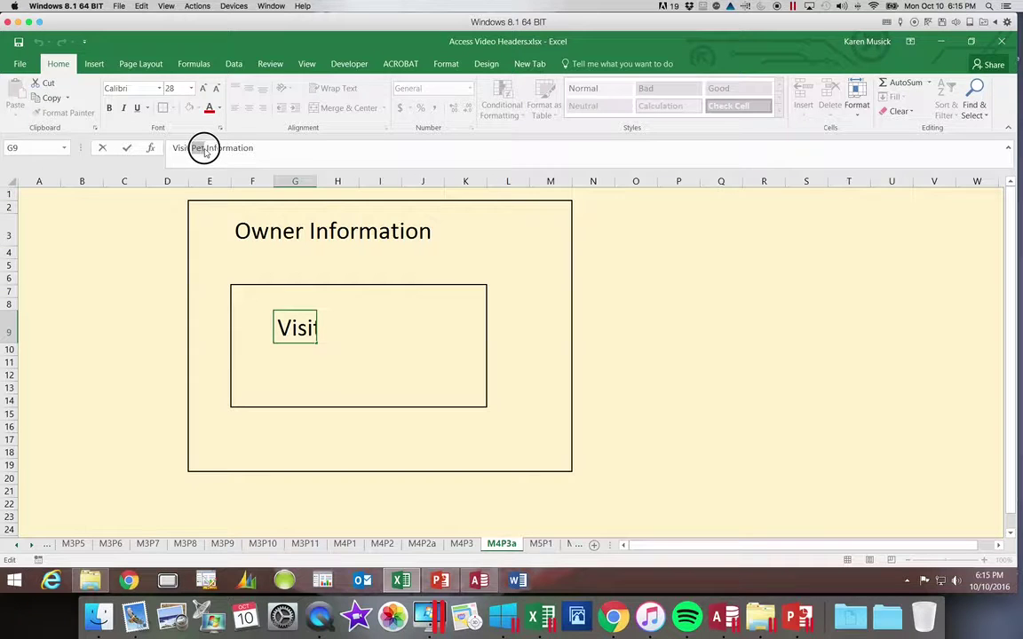
pyautogui.doubleClick(196, 148)
pyautogui.press('BackSpace')
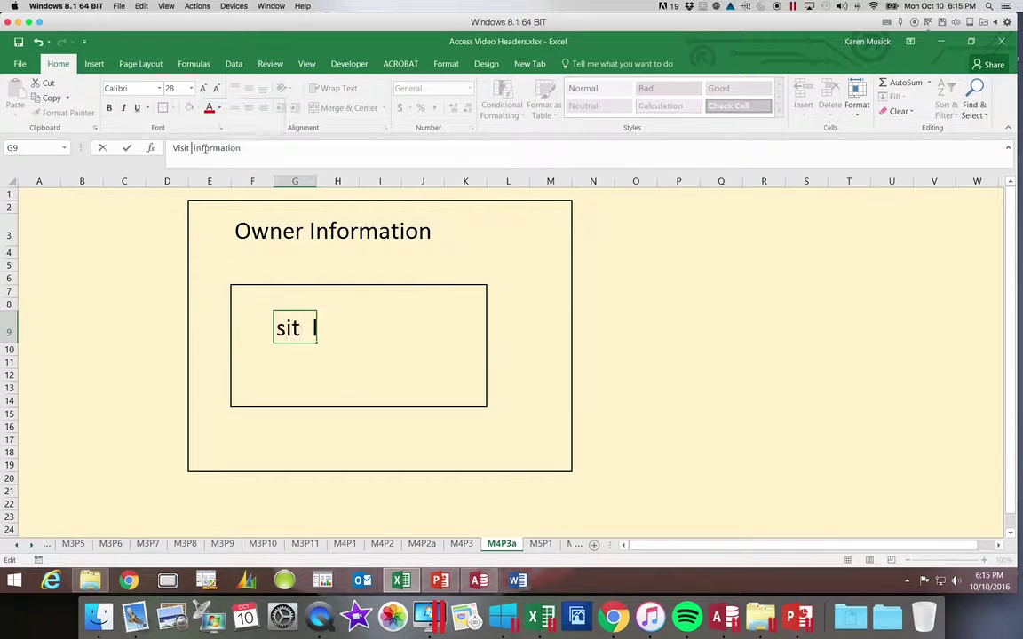
pyautogui.press('Return')
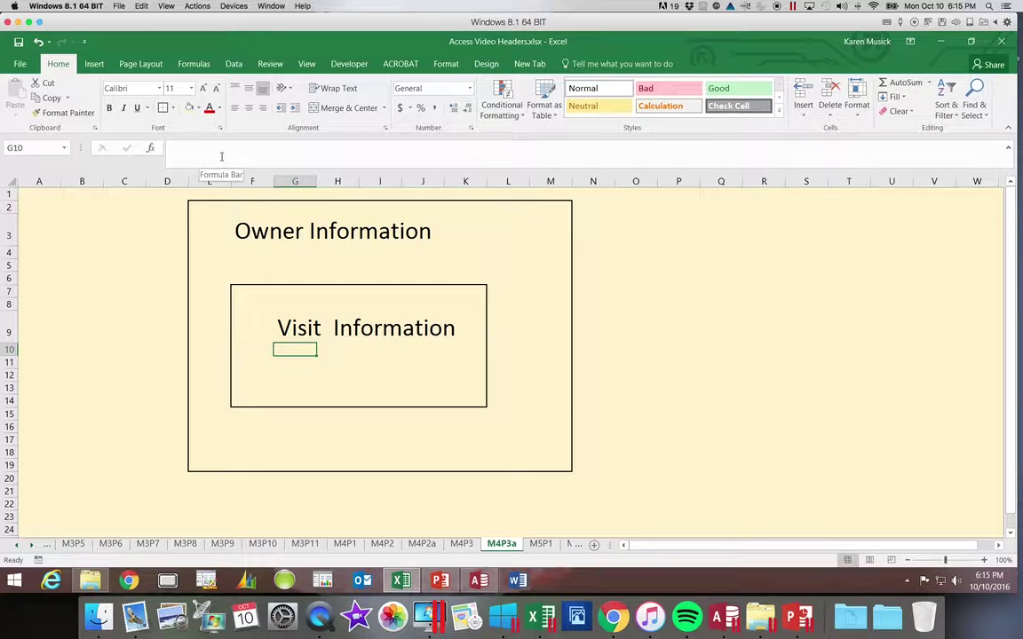
# Remove the extra space between "Visit" and "Information" in the cell G9 heading
pyautogui.click(331, 330)
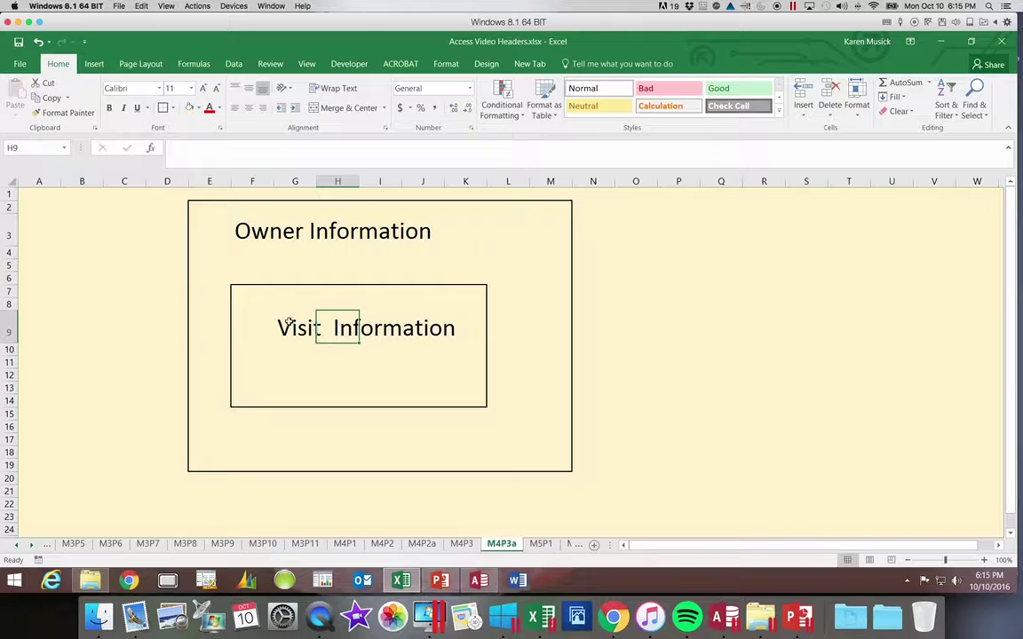
pyautogui.click(289, 325)
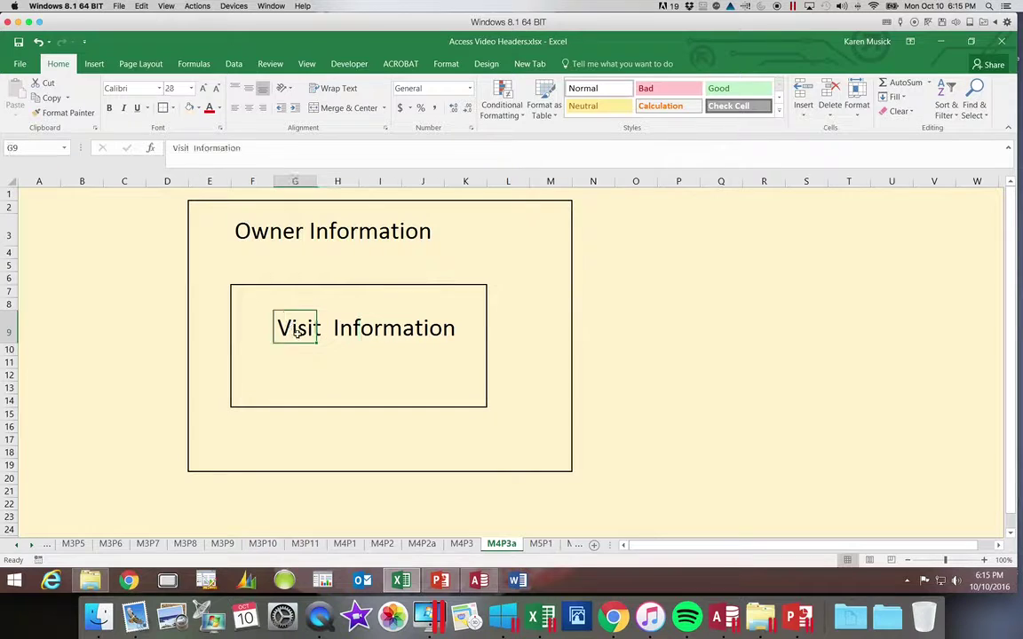
pyautogui.click(193, 149)
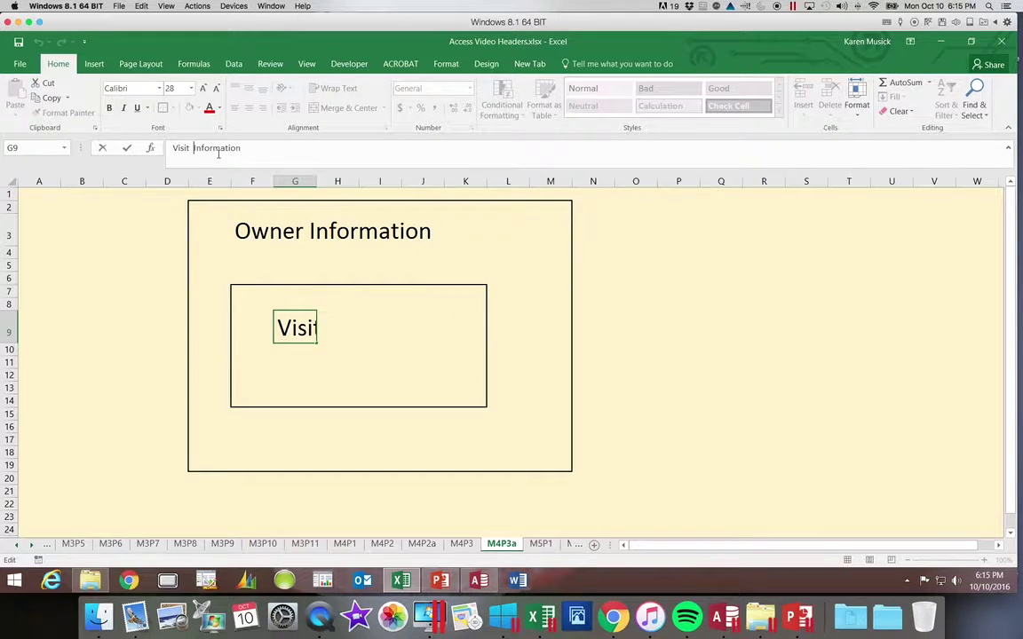
pyautogui.press('BackSpace')
pyautogui.press('BackSpace')
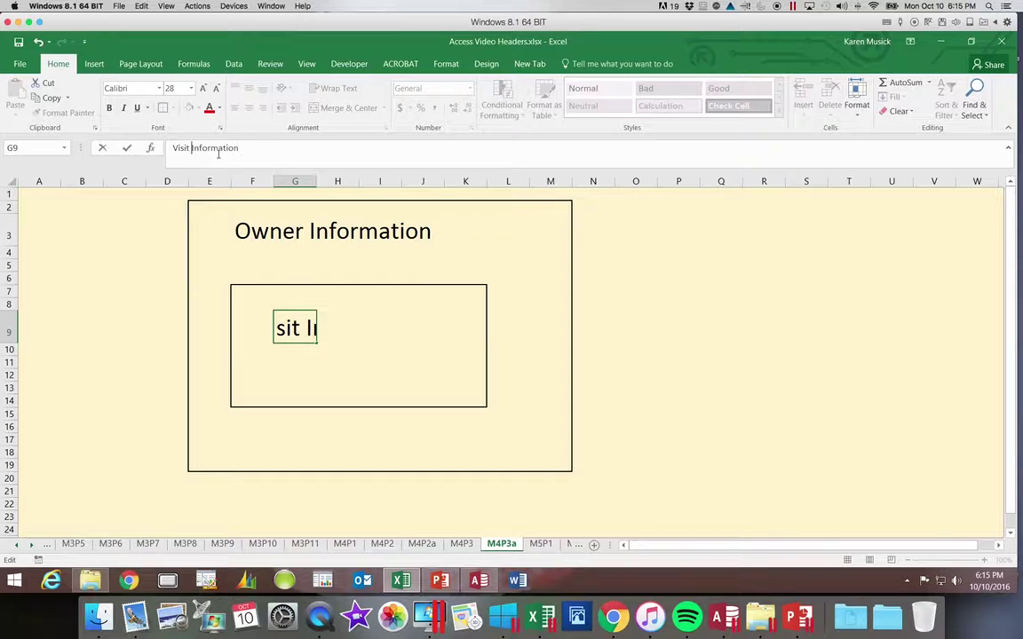
pyautogui.press('Return')
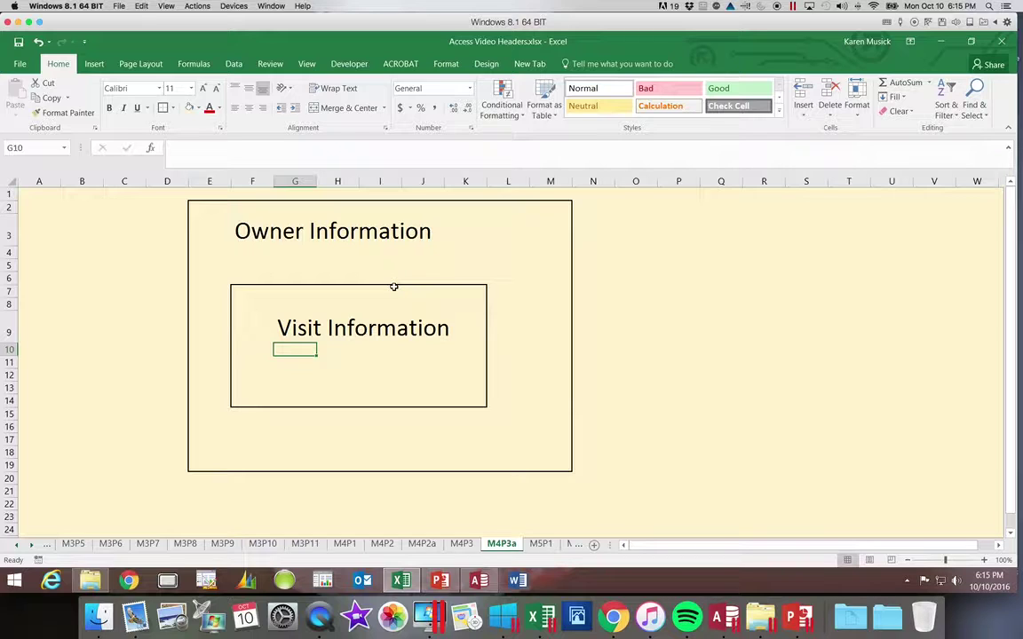
# Switch to the Riverview database in Access, view its table relationships, and close the relationships view
pyautogui.hscroll(1, 399, 288)
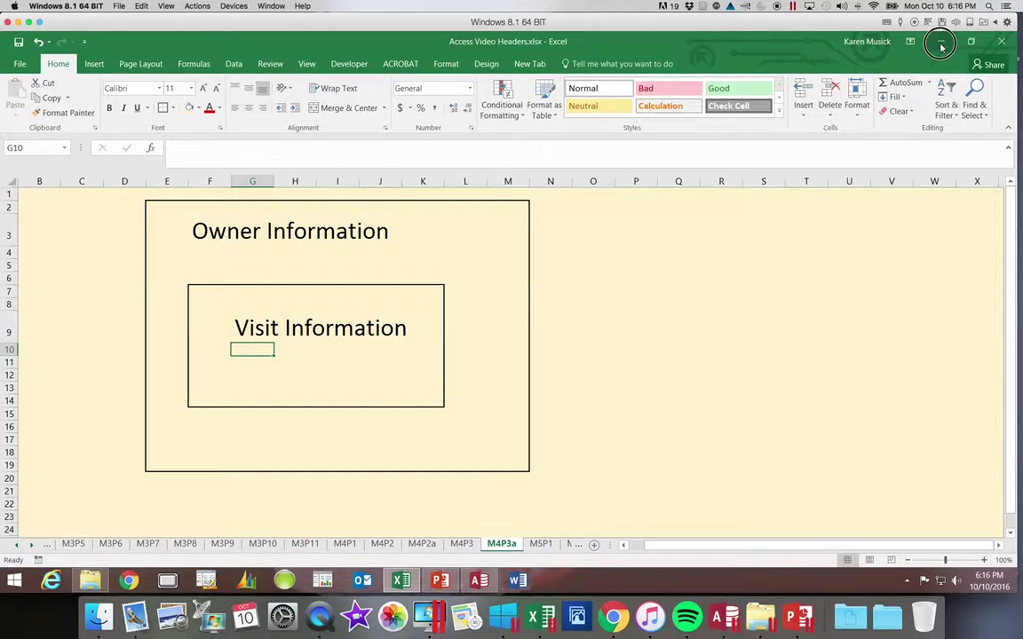
pyautogui.hotkey('alt', 'Tab')
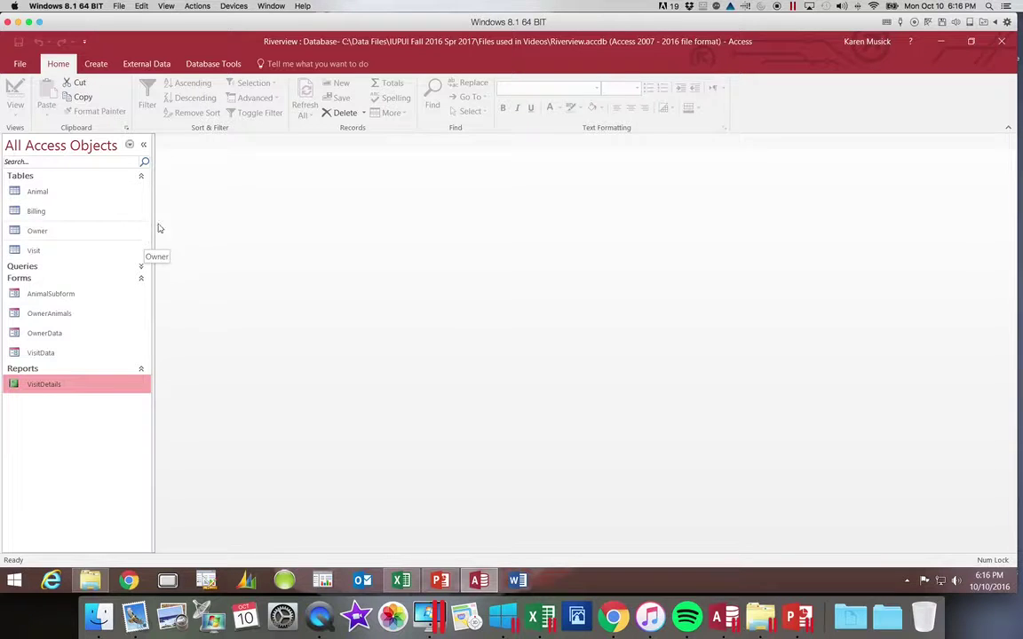
pyautogui.click(203, 66)
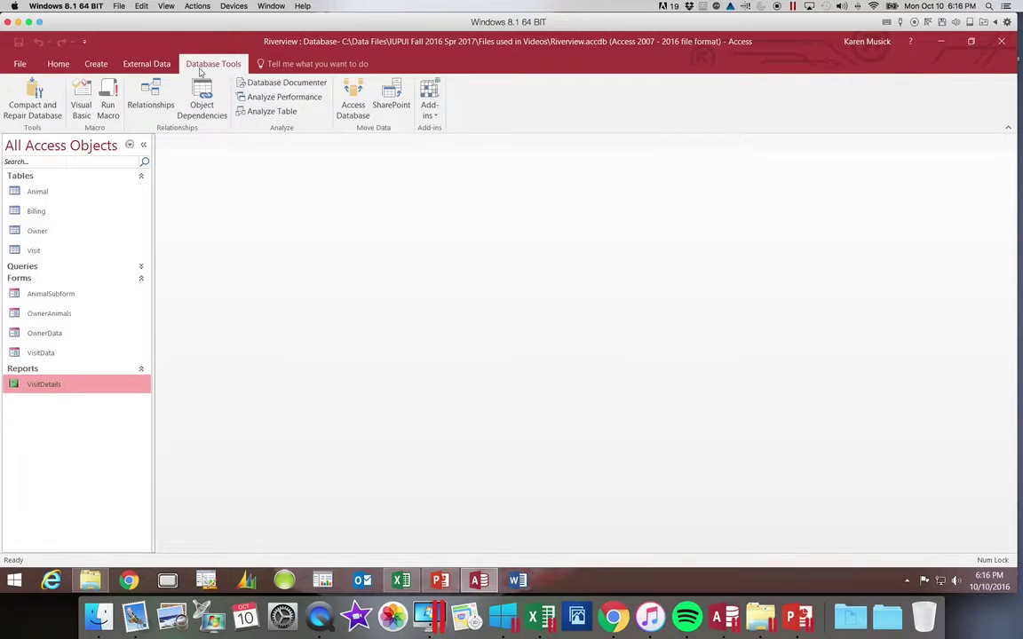
pyautogui.click(150, 99)
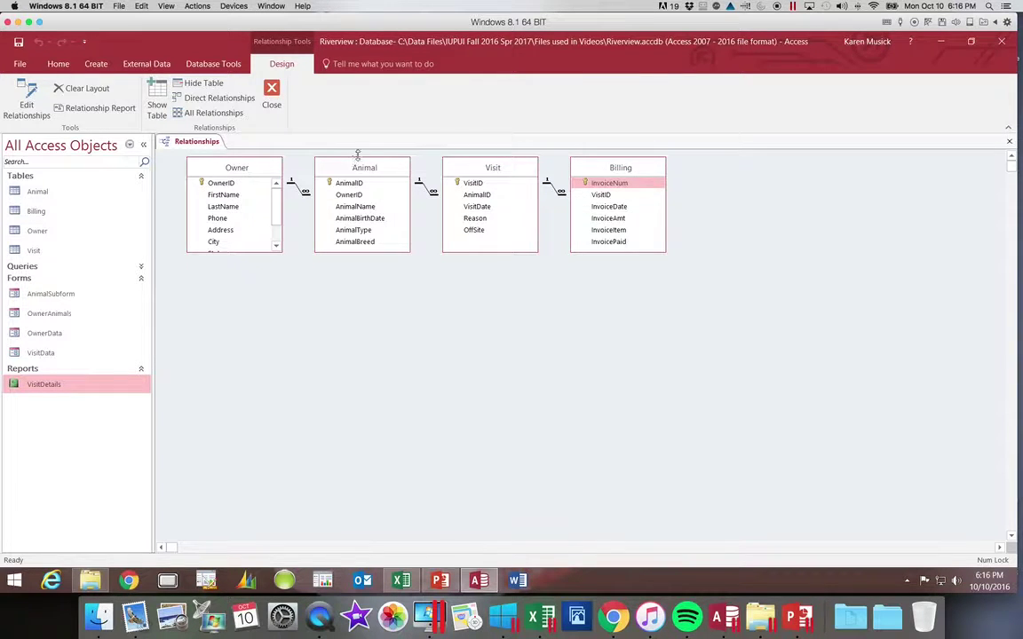
pyautogui.click(272, 91)
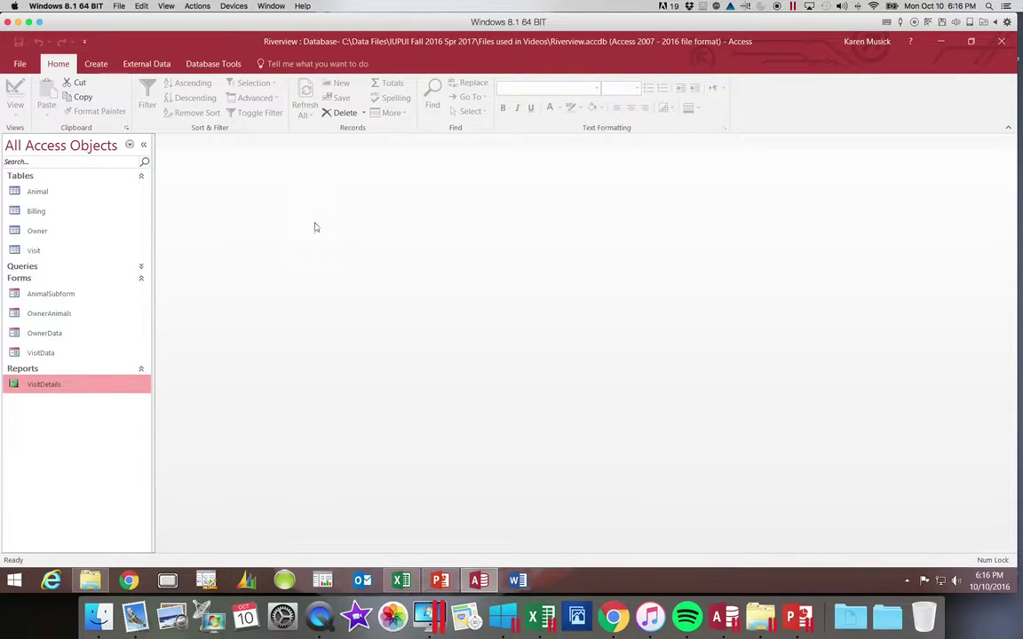
# Look through the database's list of queries and view the existing VisitDetails report, closing it again
pyautogui.click(141, 268)
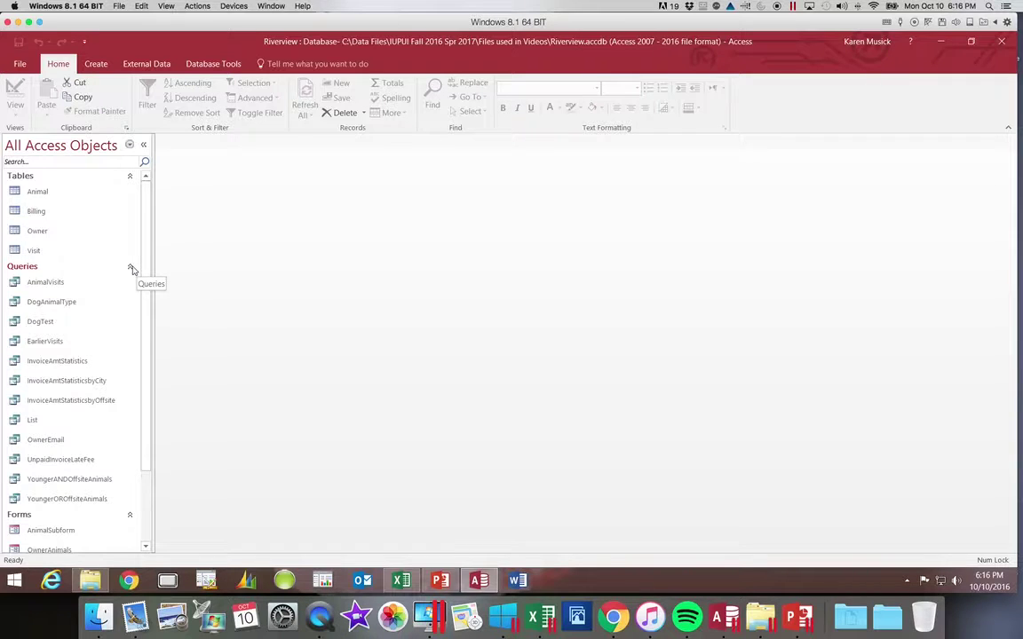
pyautogui.click(132, 269)
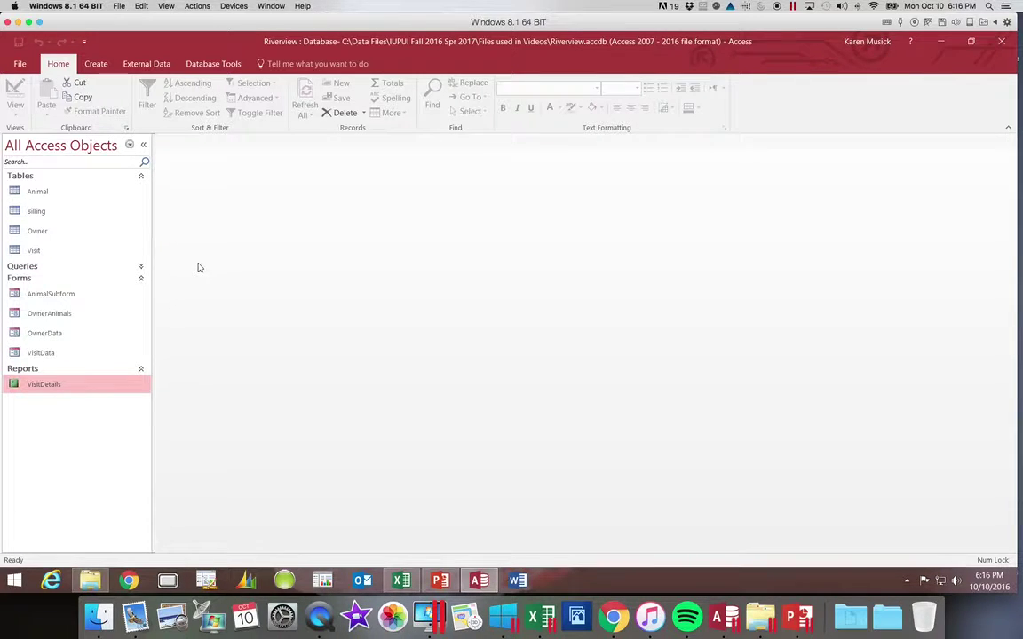
pyautogui.click(105, 69)
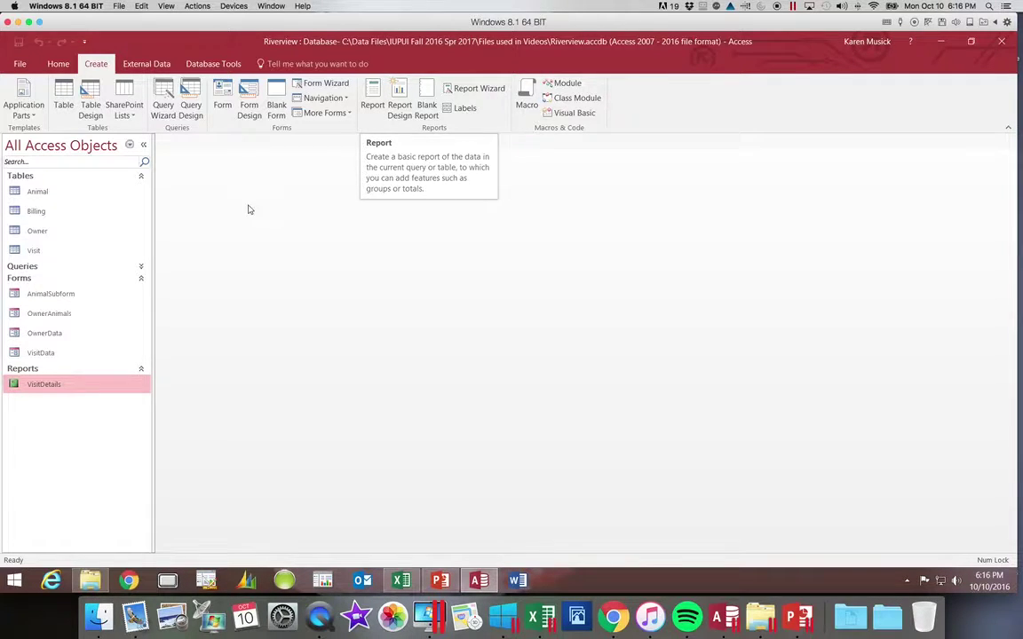
pyautogui.doubleClick(40, 385)
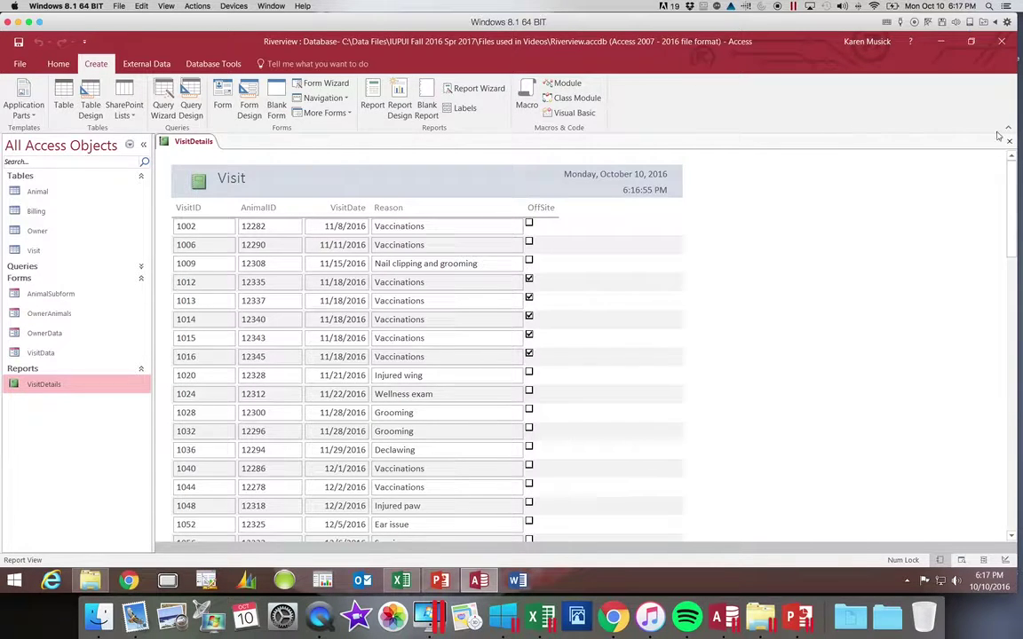
pyautogui.hotkey('ctrl', 'w')
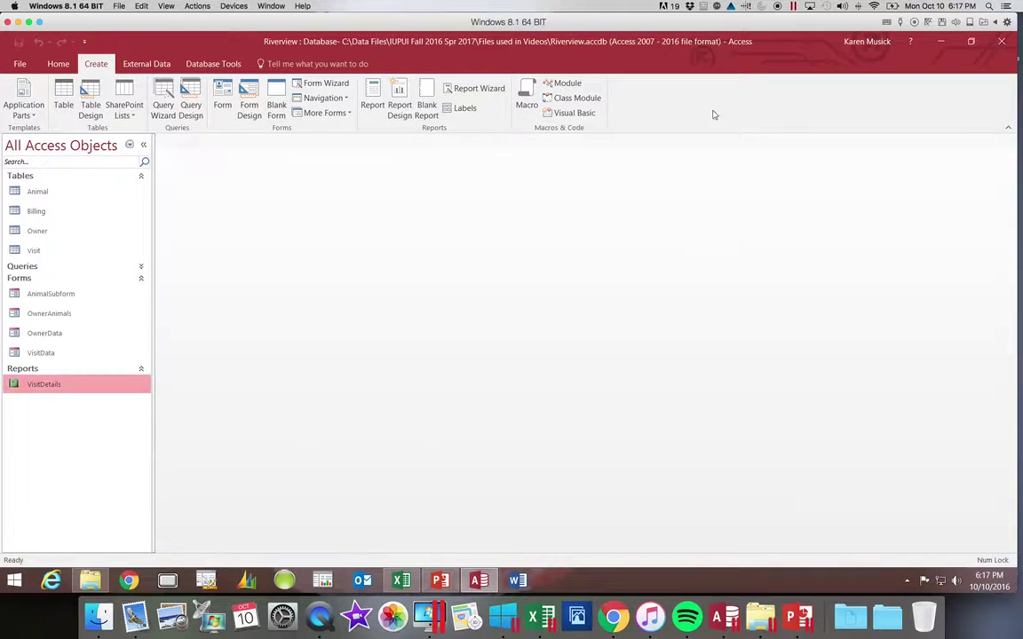
# Start the Report Wizard and check the planned owner and visit layout in the Excel workbook before returning to Access
pyautogui.click(484, 91)
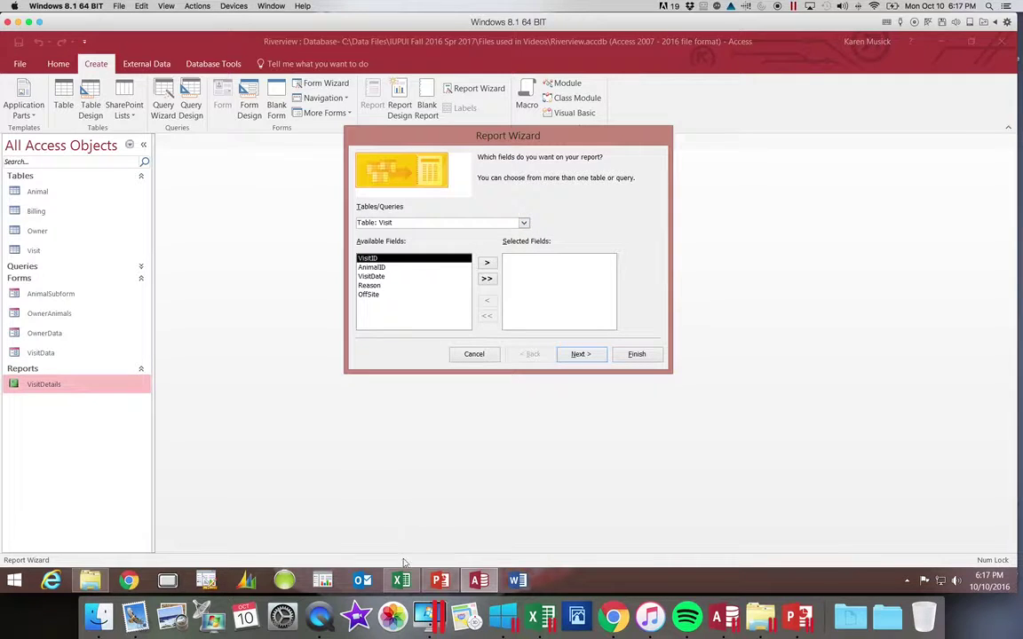
pyautogui.moveTo(405, 581)
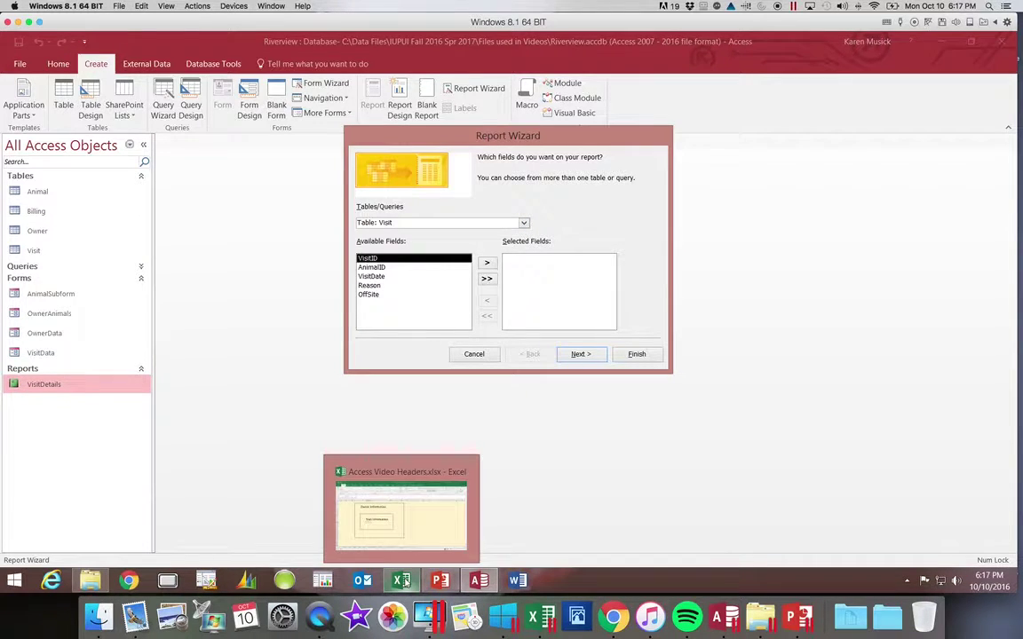
pyautogui.click(426, 520)
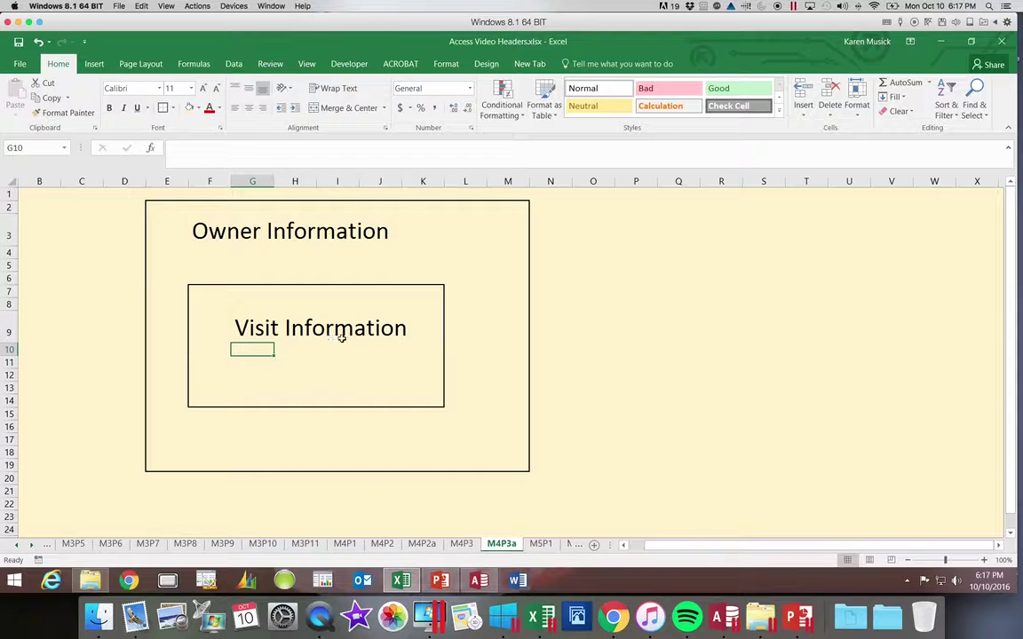
pyautogui.click(942, 43)
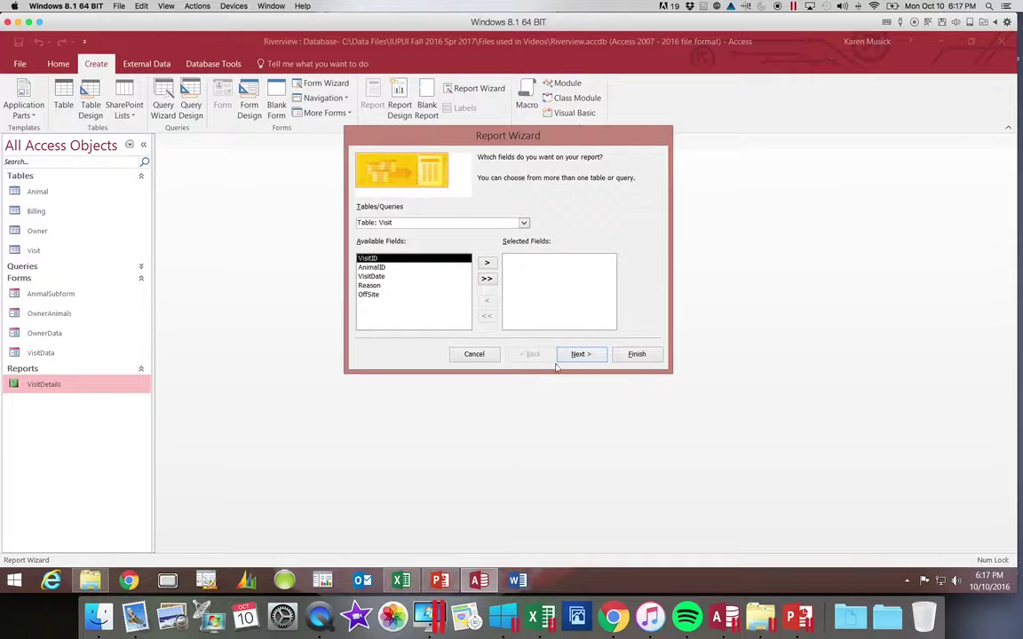
# Choose the Owner table as the report's source and add its OwnerID, FirstName and LastName fields
pyautogui.click(524, 222)
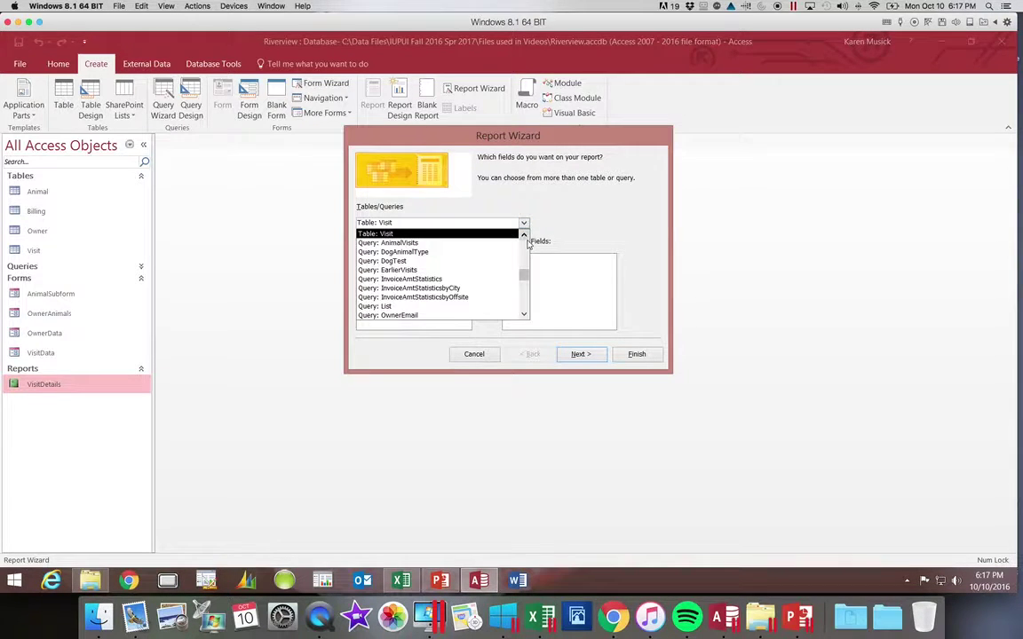
pyautogui.click(524, 249)
pyautogui.click(456, 251)
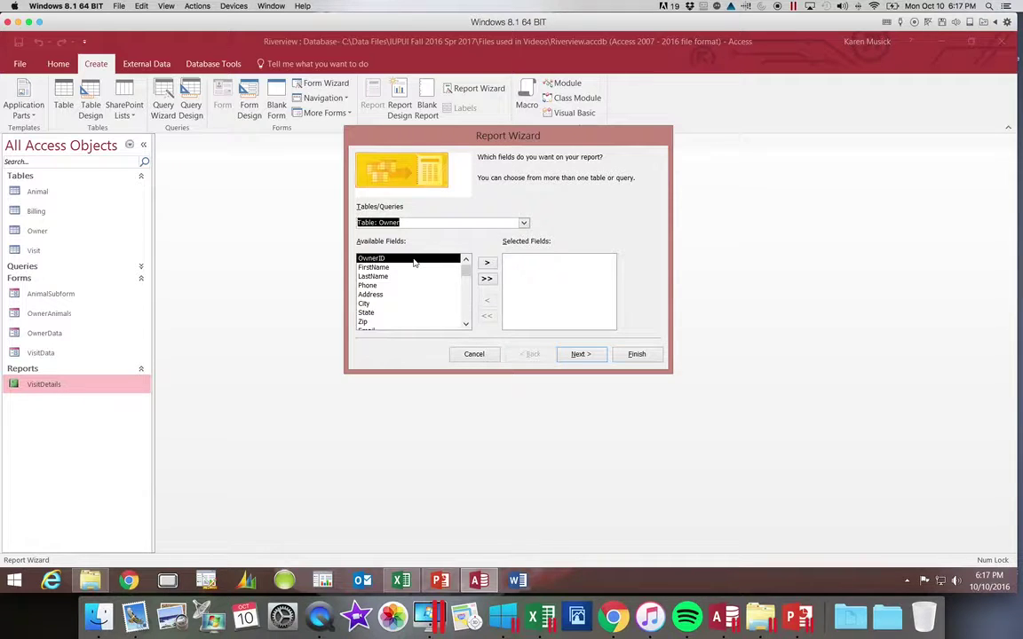
pyautogui.click(488, 264)
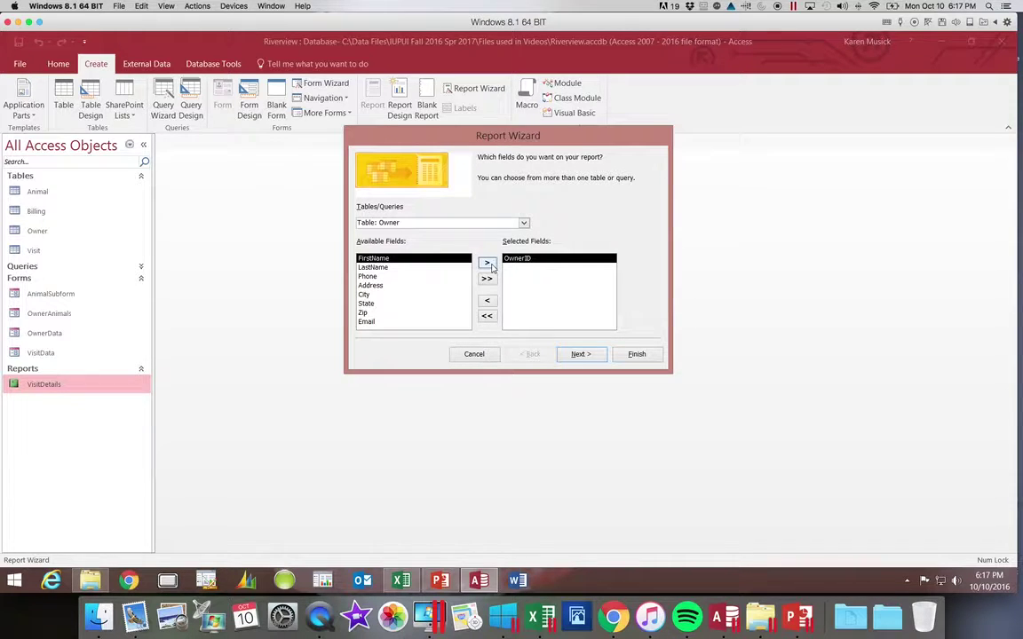
pyautogui.click(489, 264)
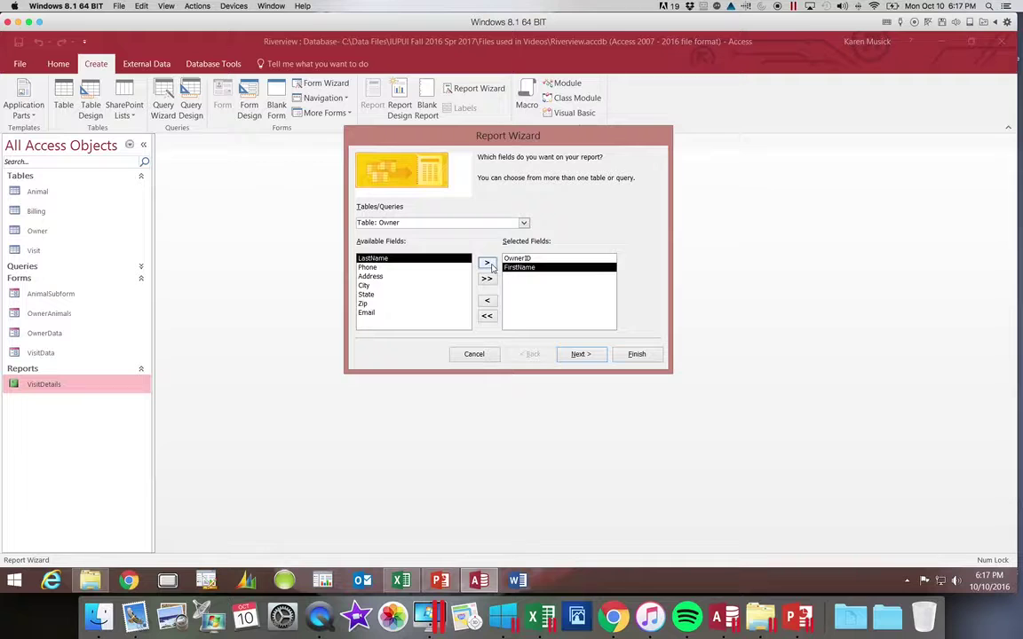
pyautogui.click(488, 263)
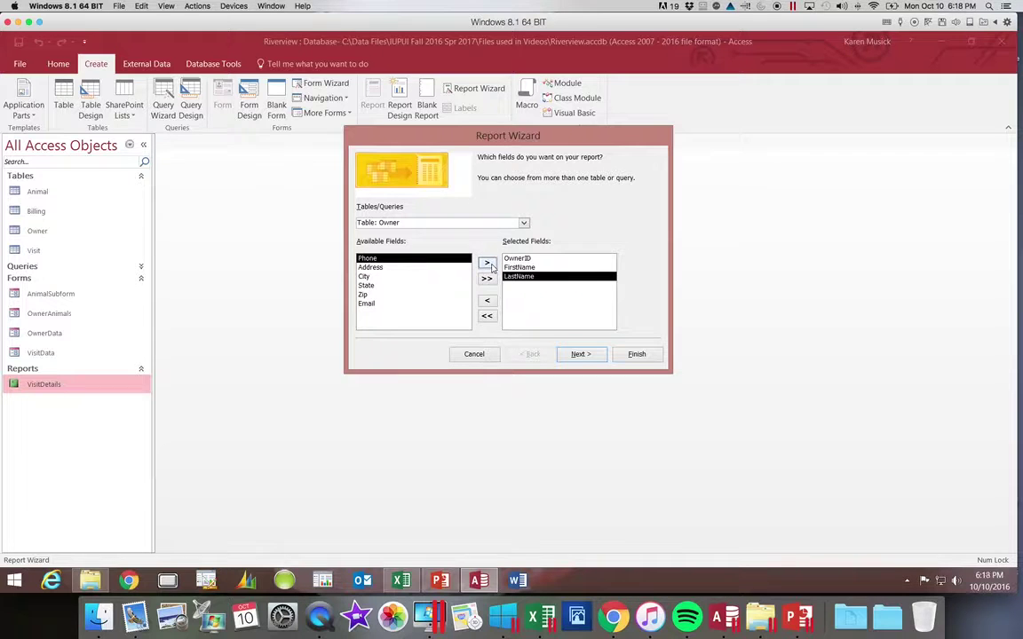
# Add the Owner table's City, Phone and Email fields to the report, in that order
pyautogui.click(435, 276)
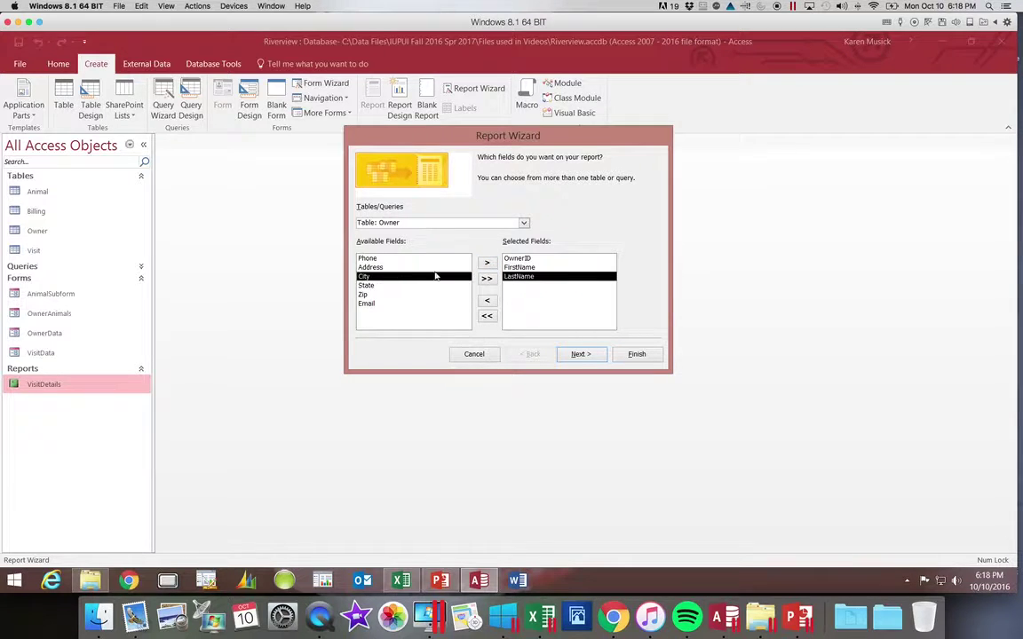
pyautogui.click(486, 264)
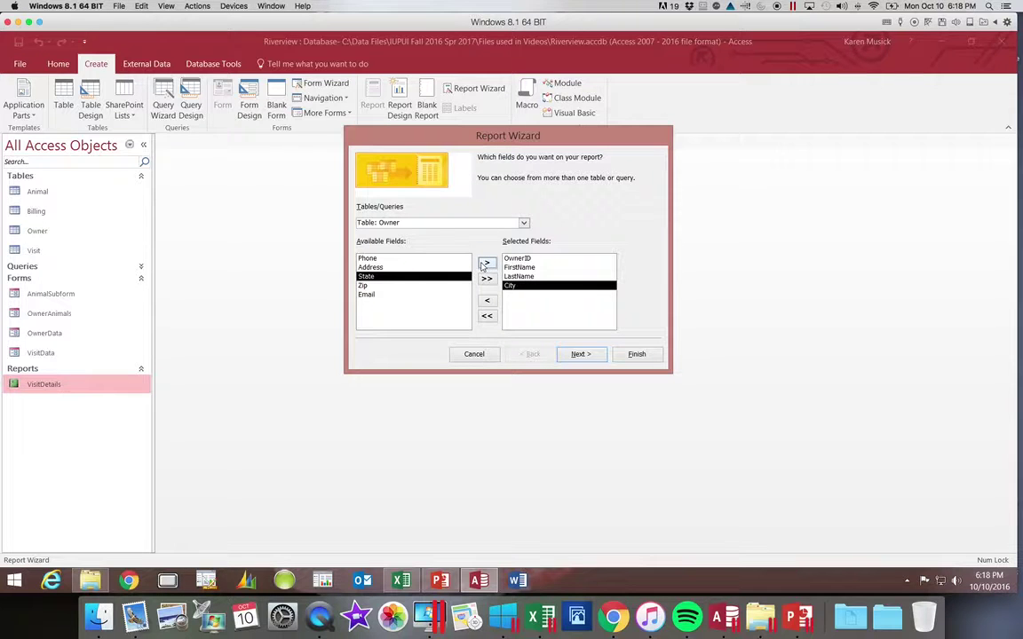
pyautogui.click(415, 257)
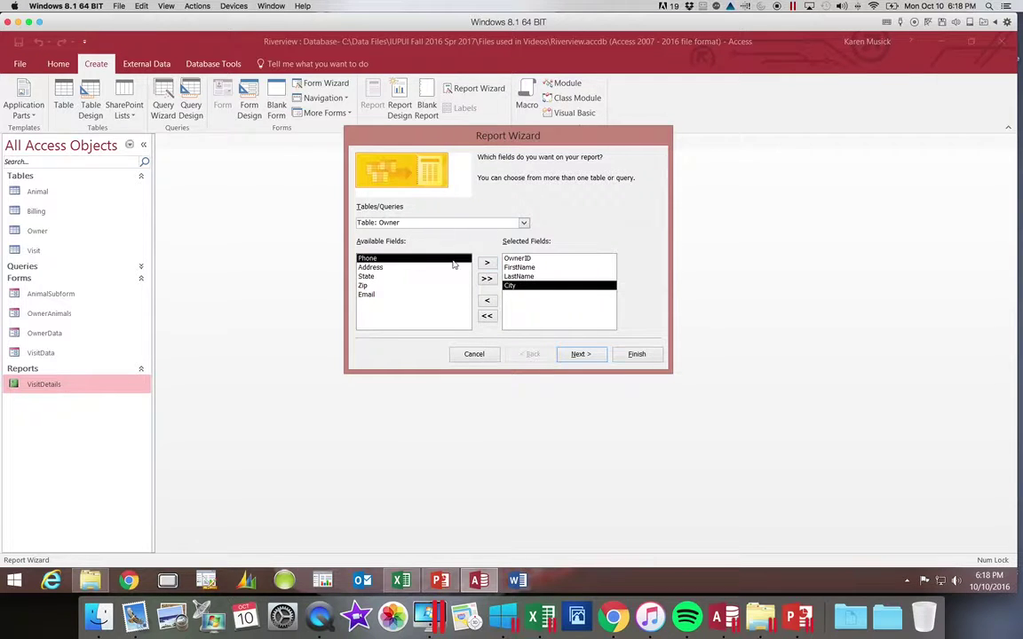
pyautogui.click(488, 264)
pyautogui.click(415, 285)
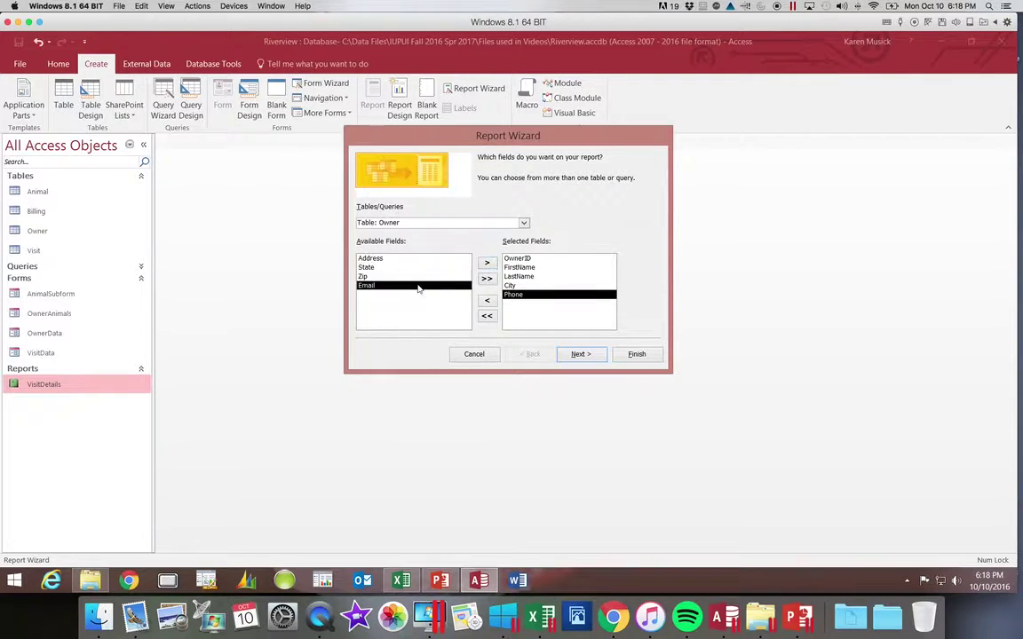
pyautogui.click(486, 265)
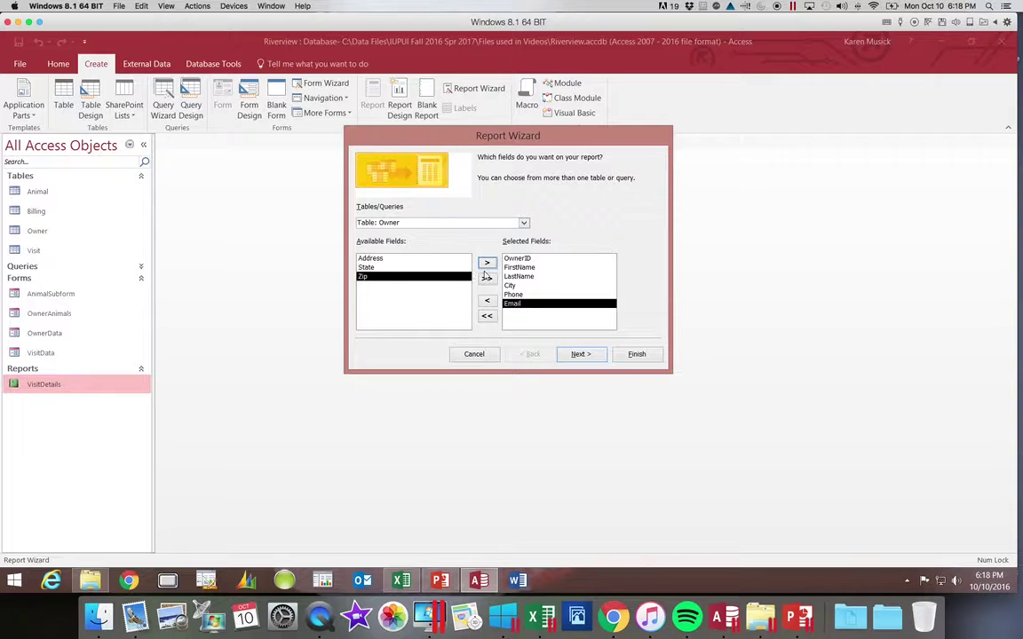
# Add all fields of the Visit table to the report's selected fields, check the selected list and continue with the wizard
pyautogui.click(524, 224)
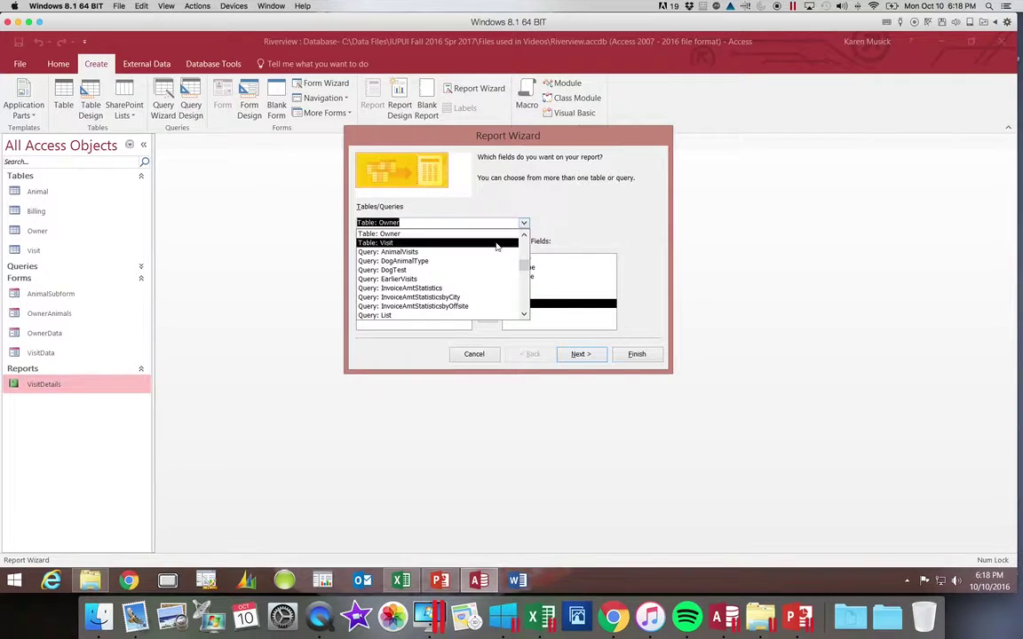
pyautogui.click(495, 243)
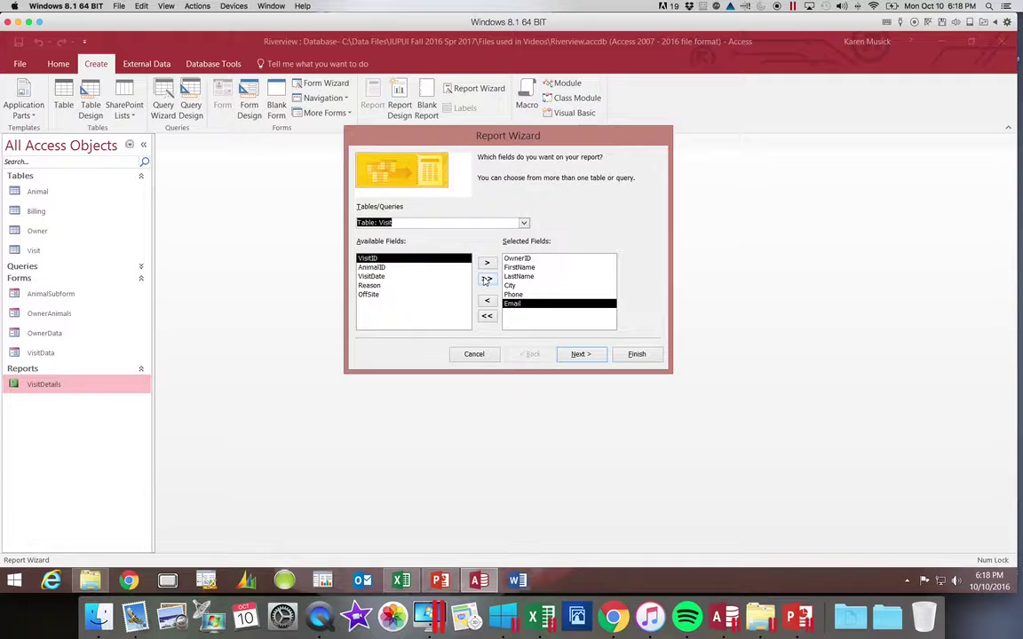
pyautogui.click(487, 279)
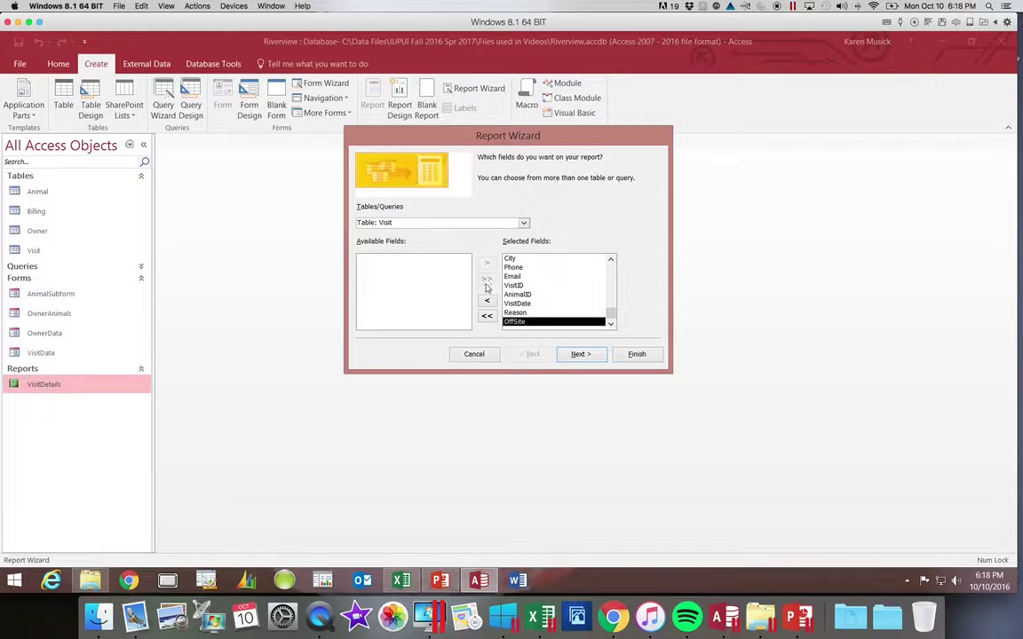
pyautogui.click(611, 313)
pyautogui.moveTo(611, 299); pyautogui.dragTo(612, 323)
pyautogui.click(586, 354)
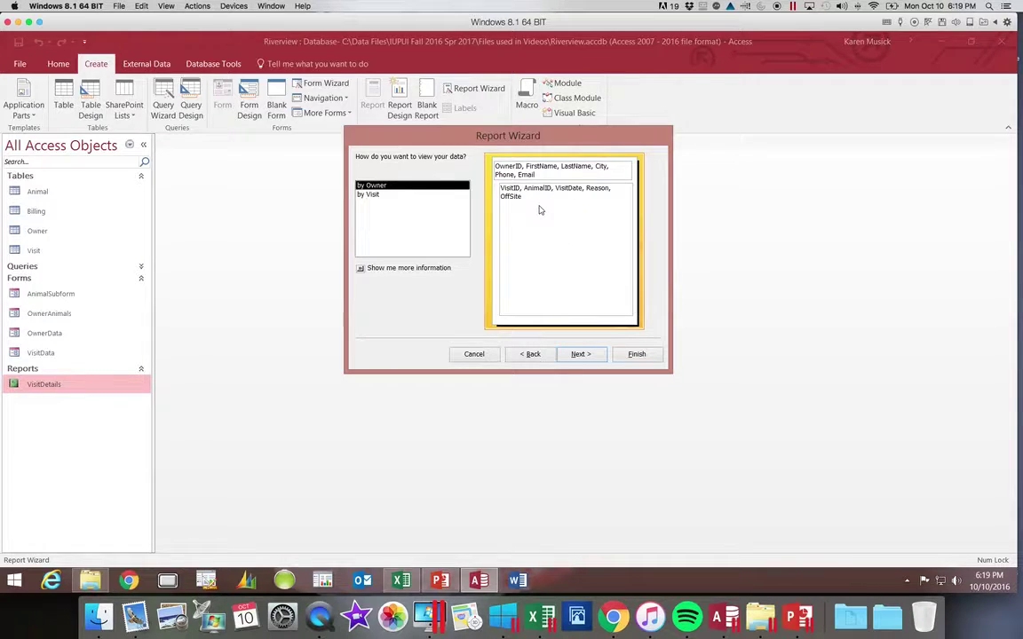
# Keep the data viewed by Owner without extra grouping levels and sort the detail records by VisitDate in ascending order
pyautogui.click(578, 355)
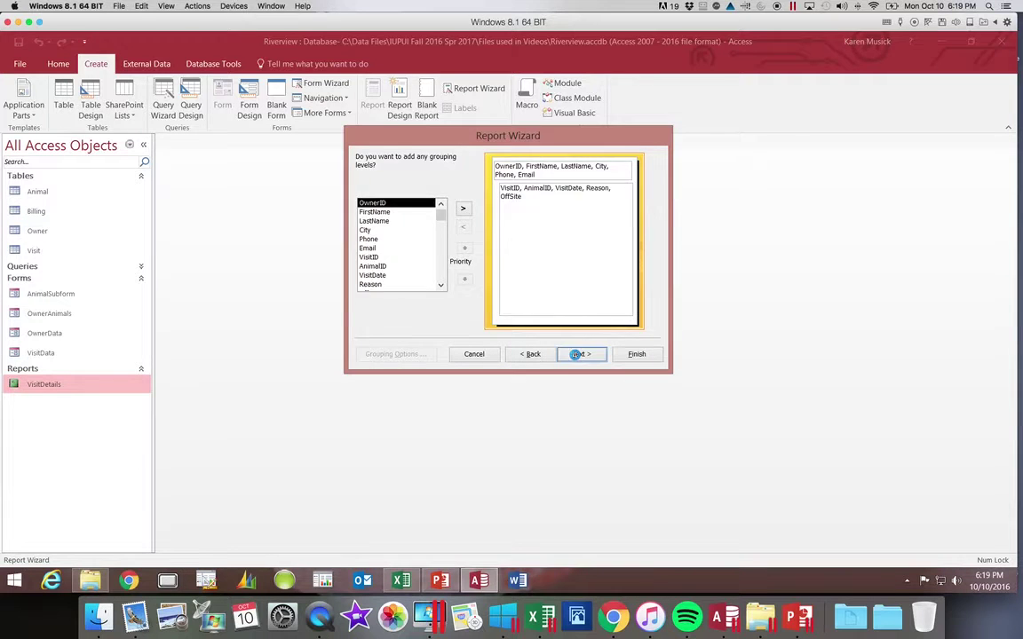
pyautogui.click(578, 354)
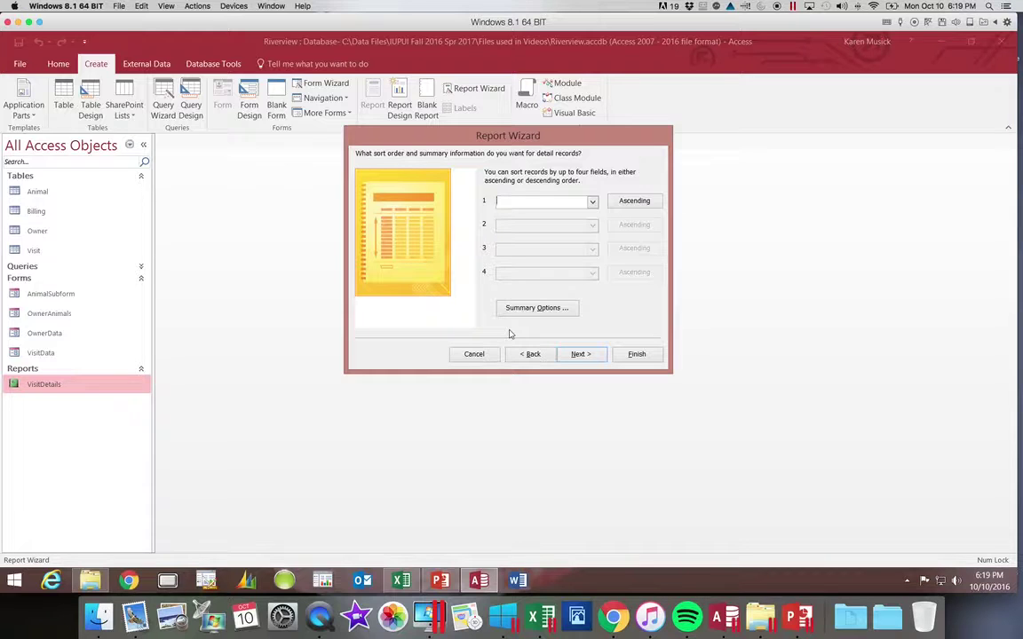
pyautogui.click(592, 202)
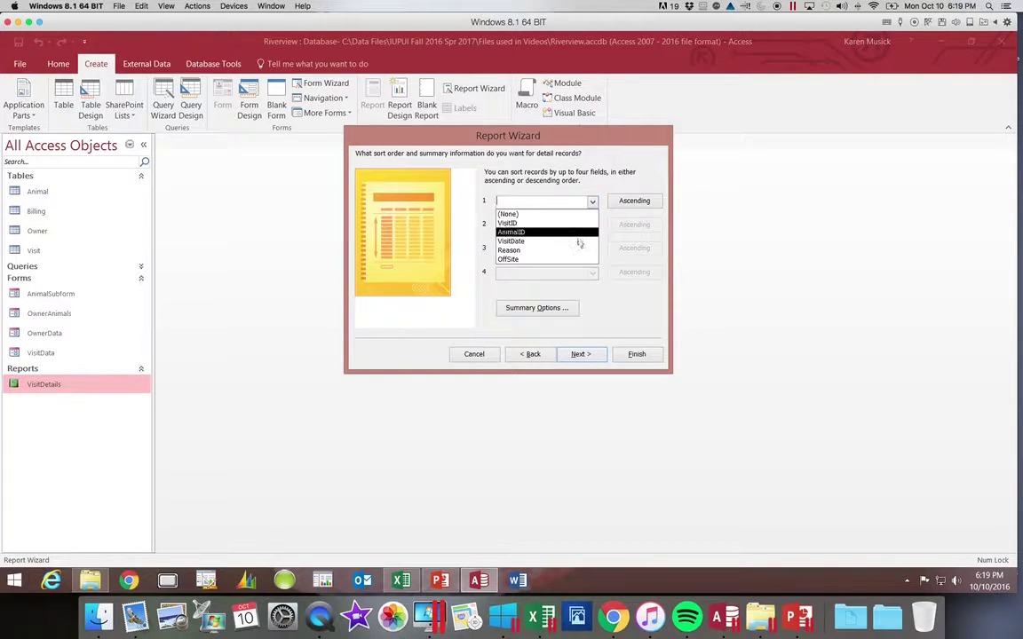
pyautogui.click(577, 242)
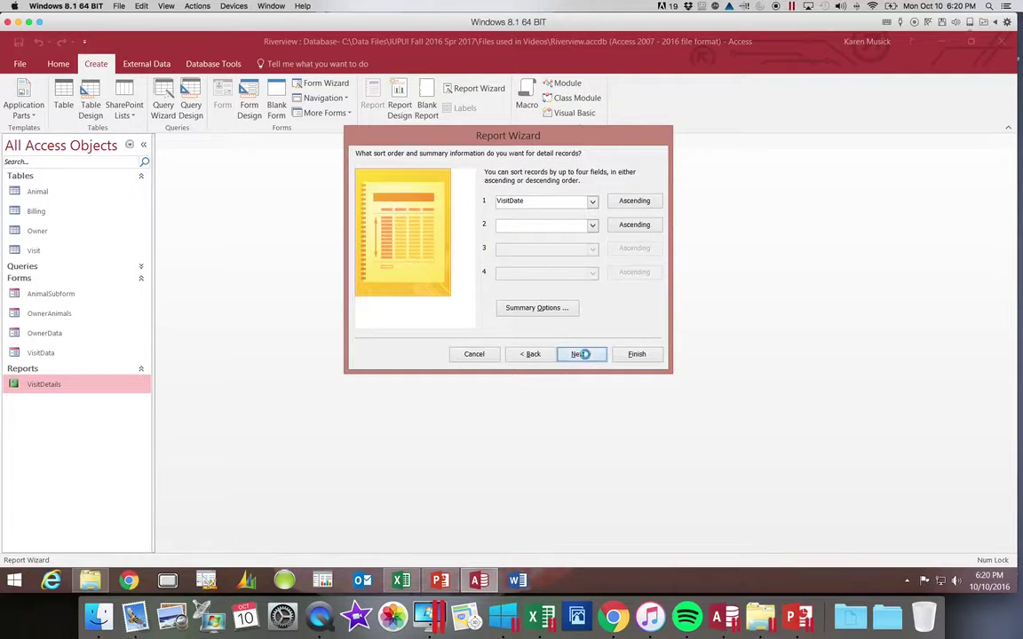
pyautogui.click(579, 354)
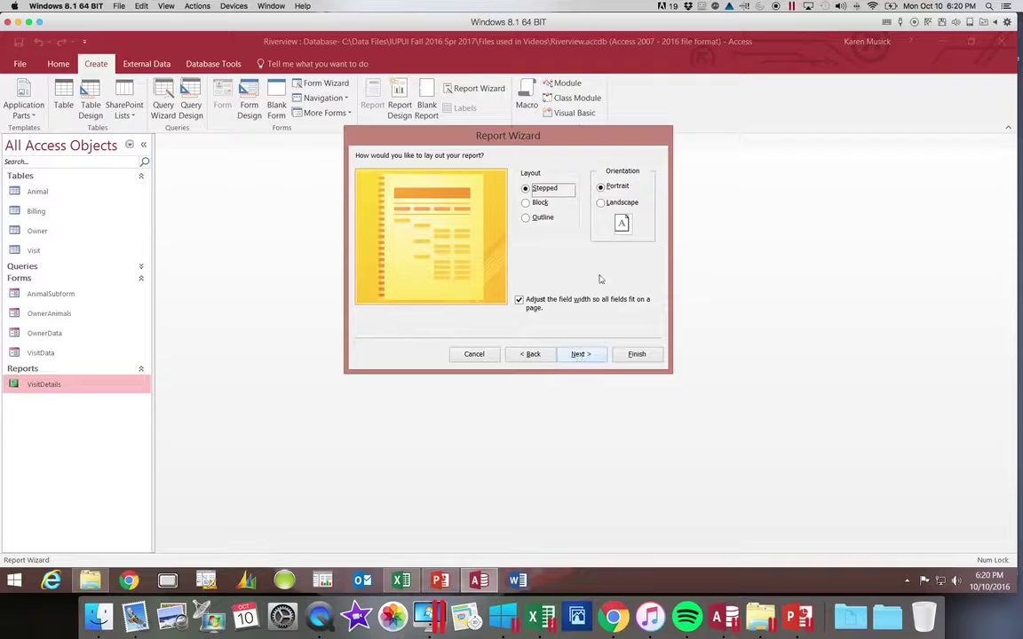
# Choose the Outline layout in Portrait orientation, title the report OwnersAndVisits and finish the wizard with a preview
pyautogui.click(543, 203)
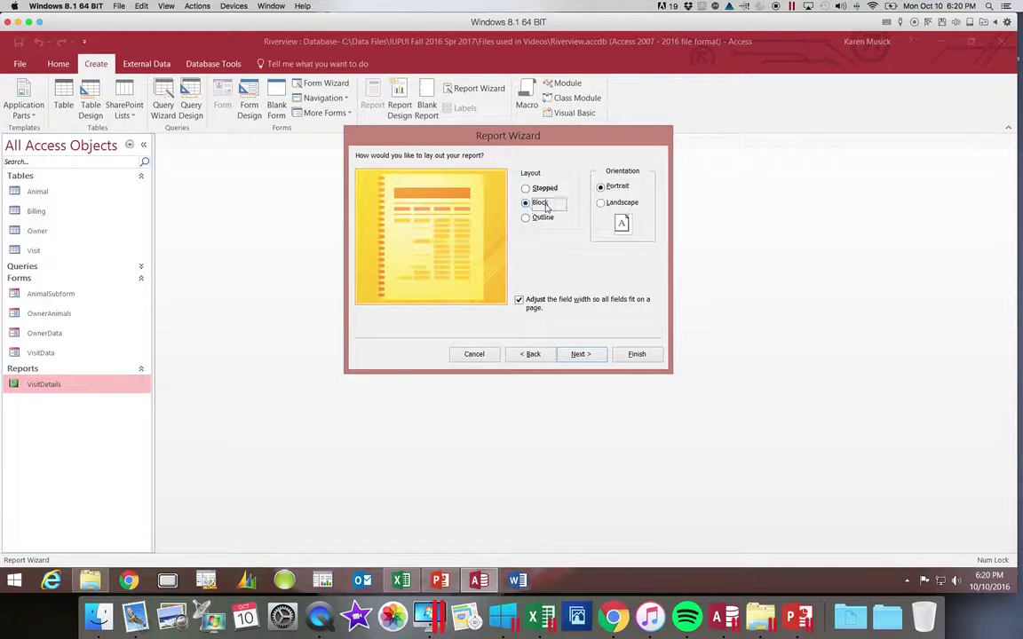
pyautogui.click(545, 219)
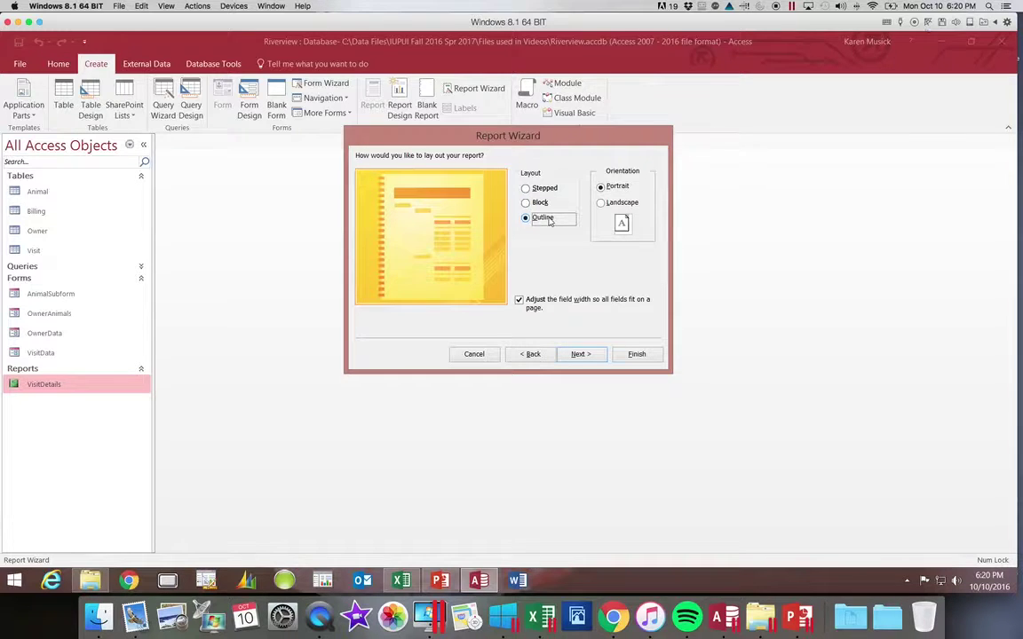
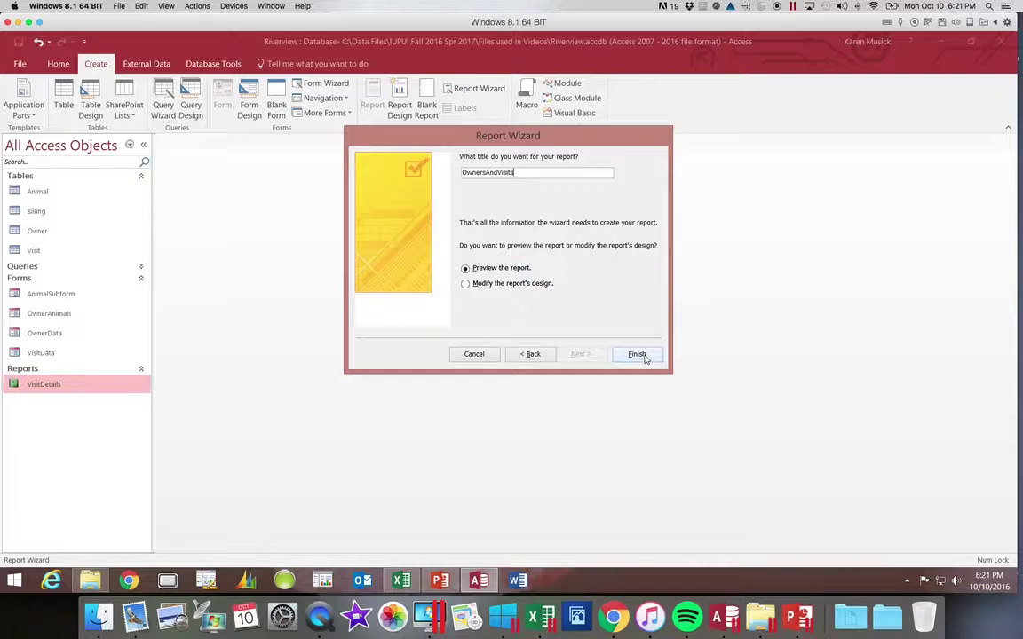
pyautogui.click(643, 355)
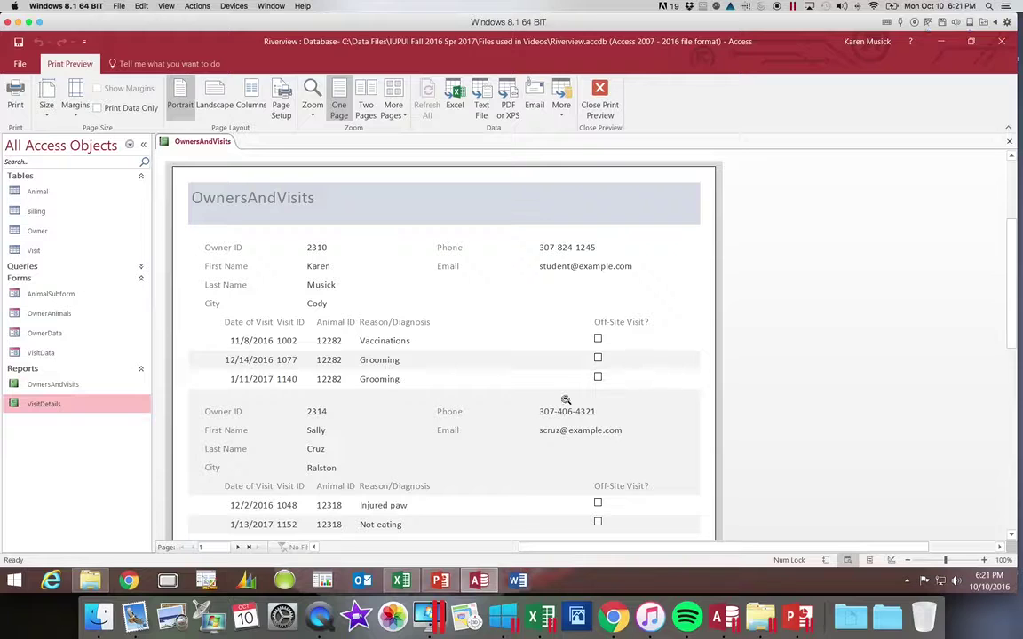
# Fit the previewed report page to the window and look through the second and last pages before returning to the first
pyautogui.click(313, 114)
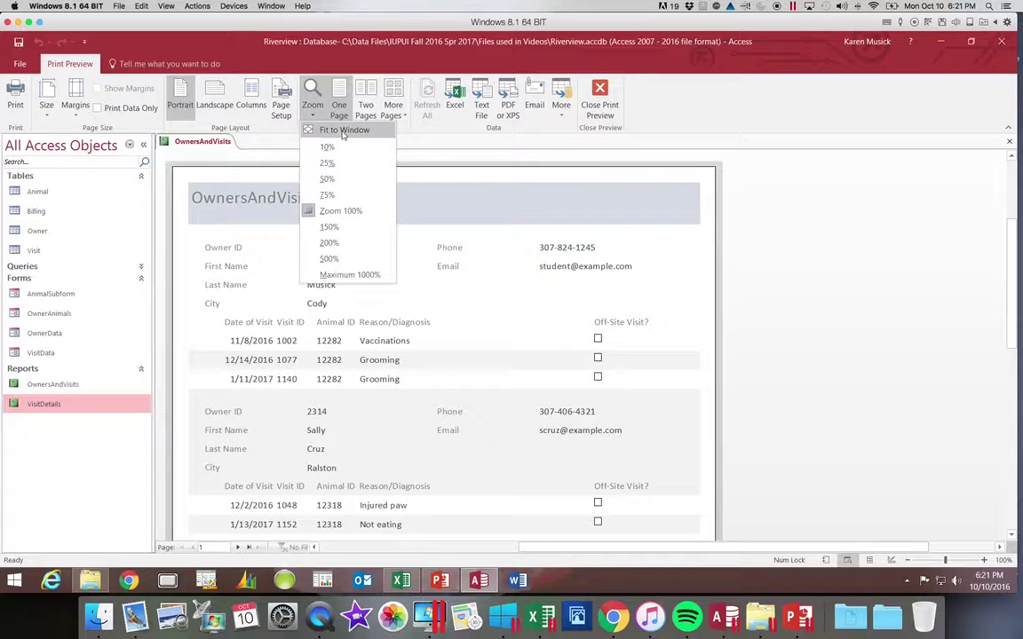
pyautogui.click(342, 131)
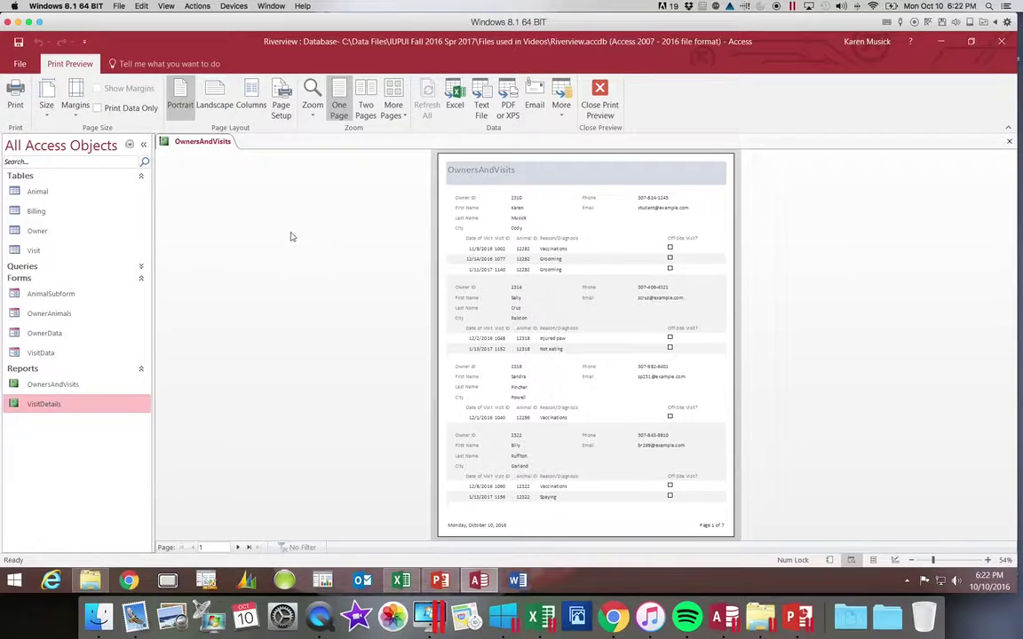
pyautogui.click(238, 549)
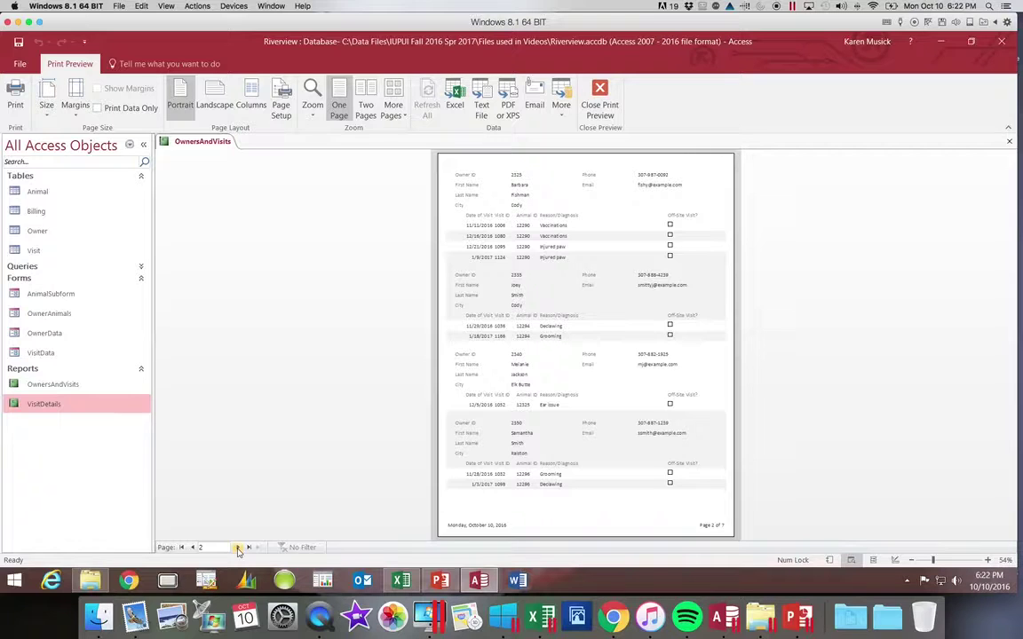
pyautogui.click(248, 549)
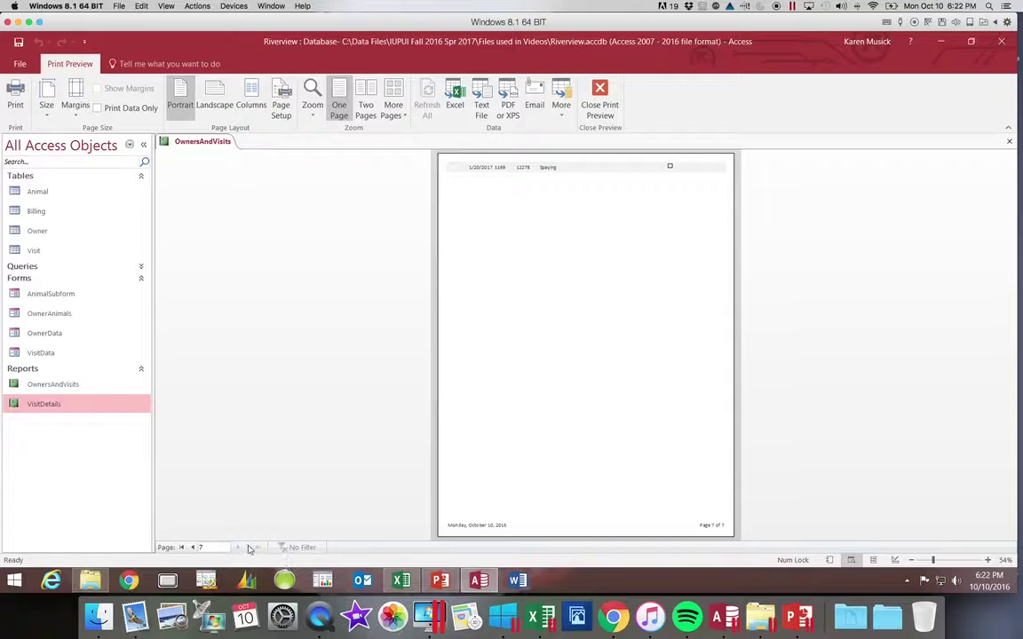
pyautogui.click(183, 549)
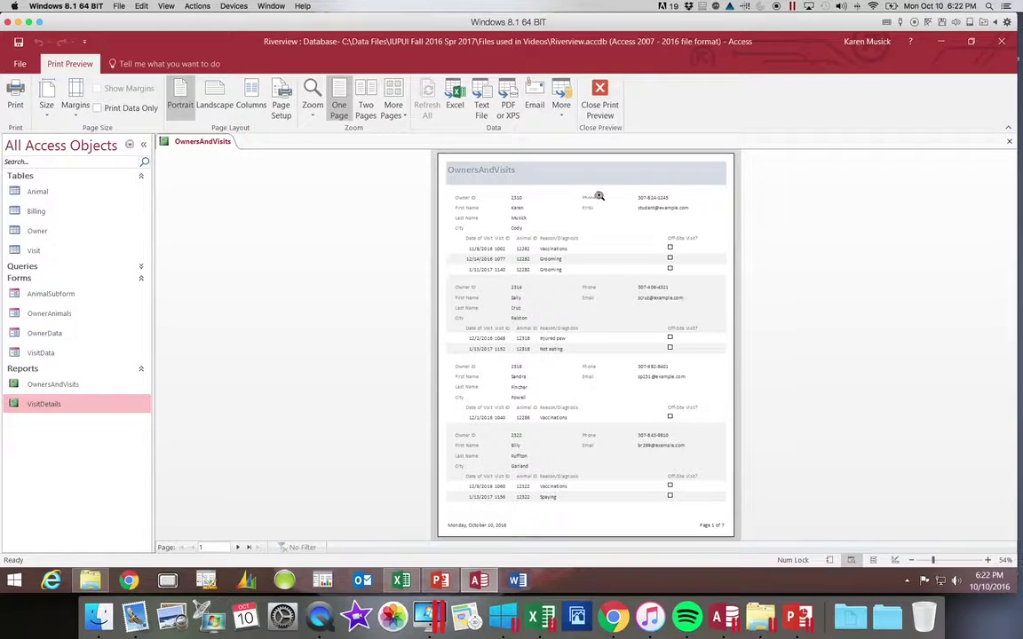
# Close the print preview and examine the OwnersAndVisits report in Design View, Layout View and Report View
pyautogui.click(607, 104)
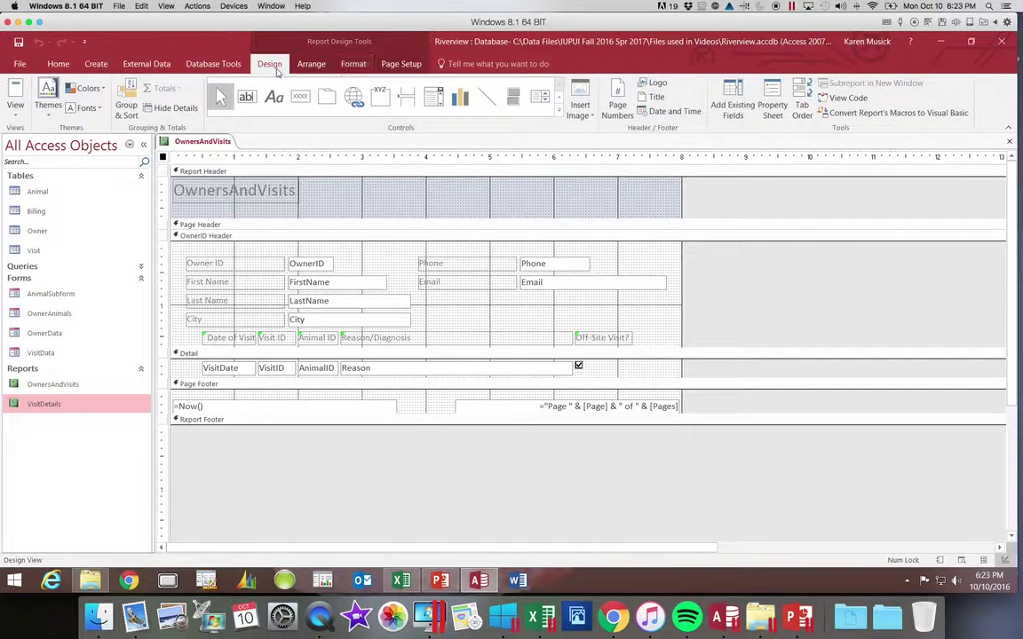
pyautogui.click(401, 66)
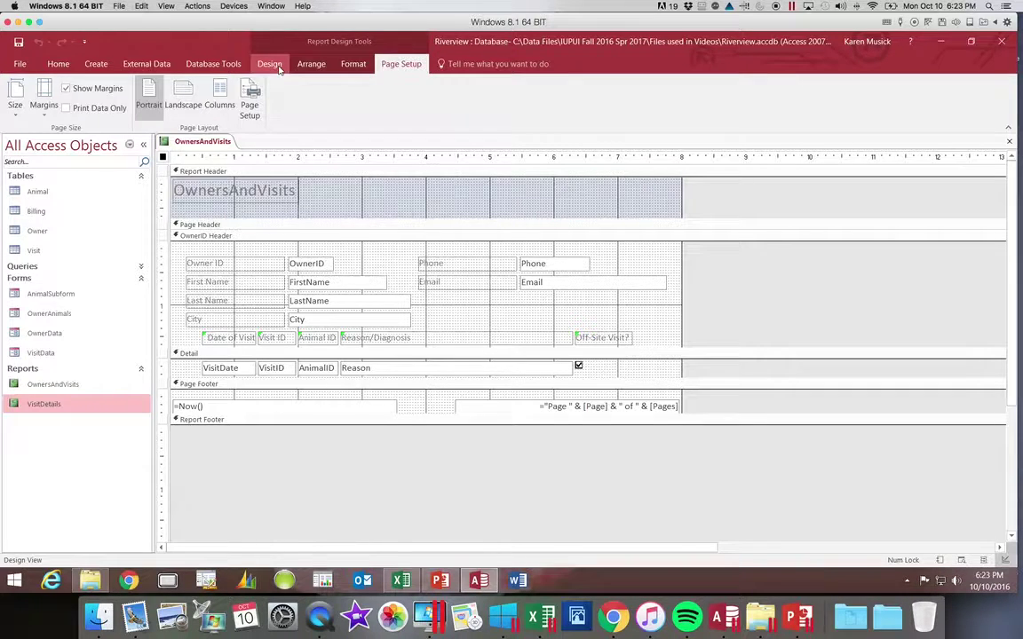
pyautogui.click(59, 64)
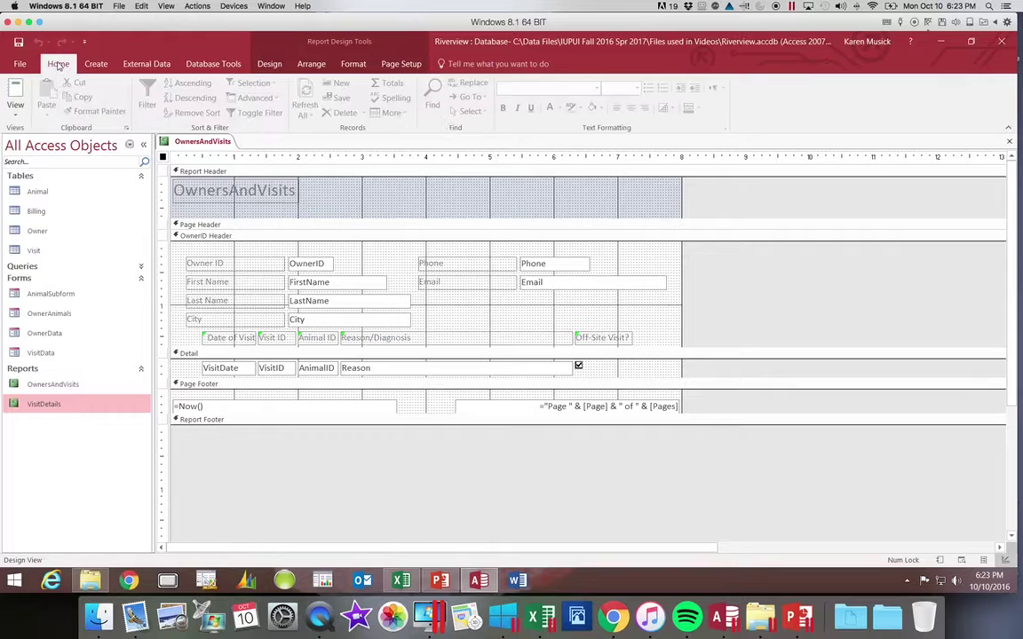
pyautogui.click(15, 110)
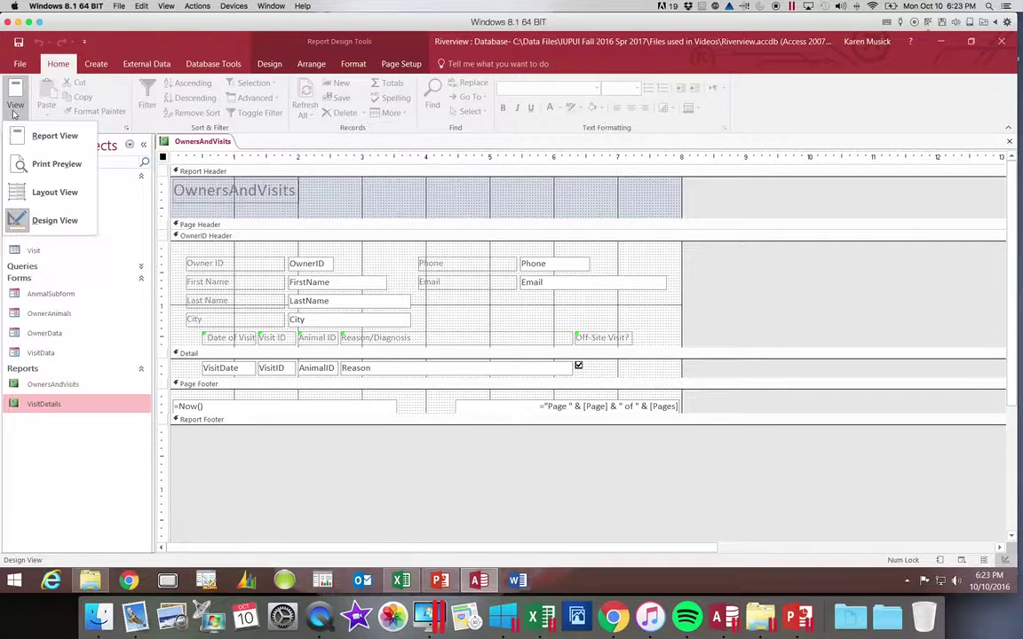
pyautogui.click(44, 194)
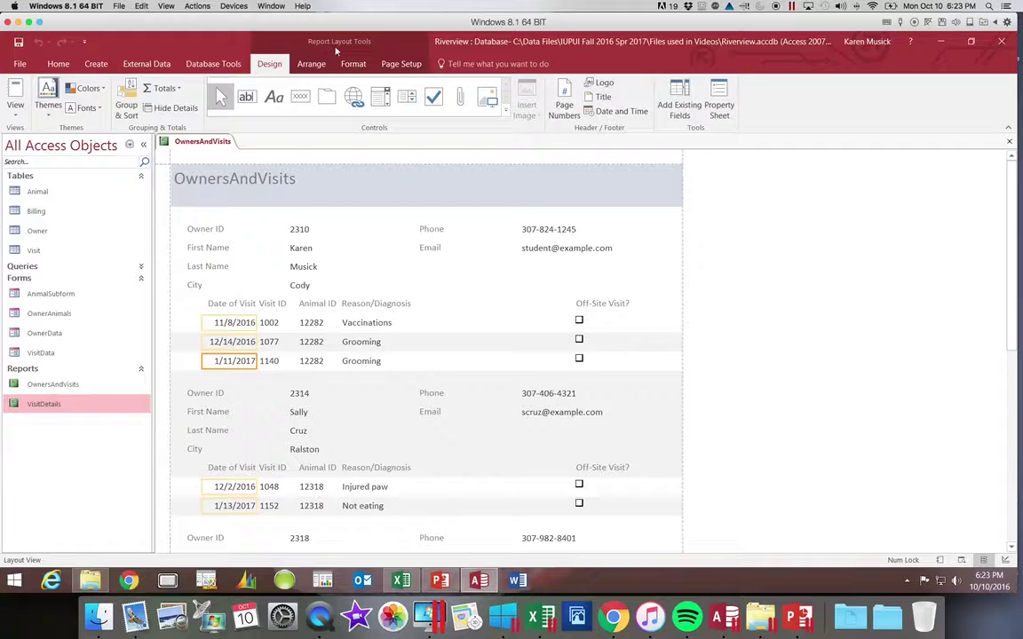
pyautogui.click(15, 111)
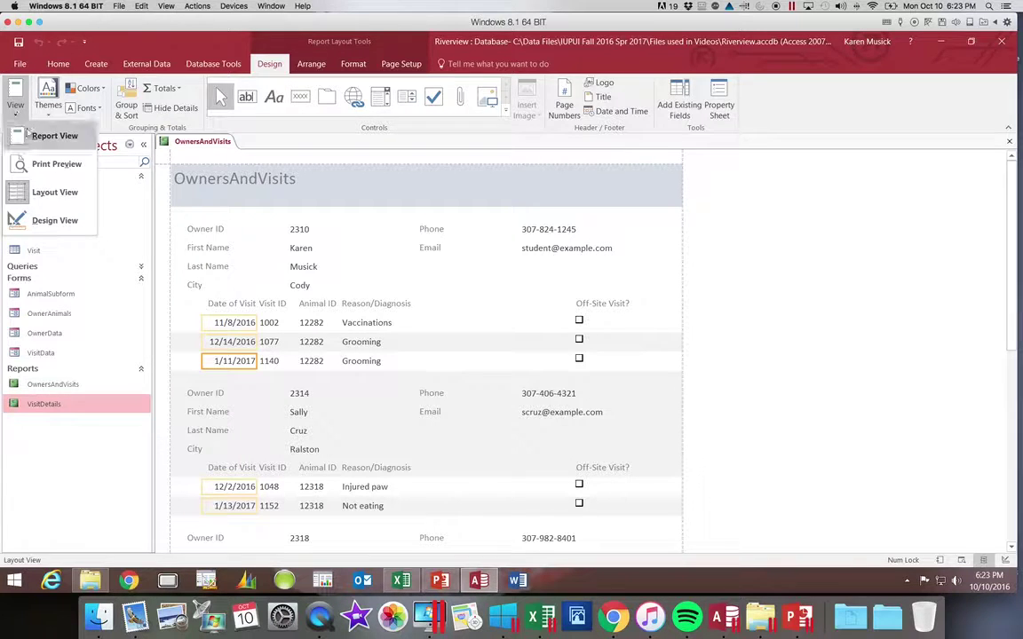
pyautogui.click(30, 140)
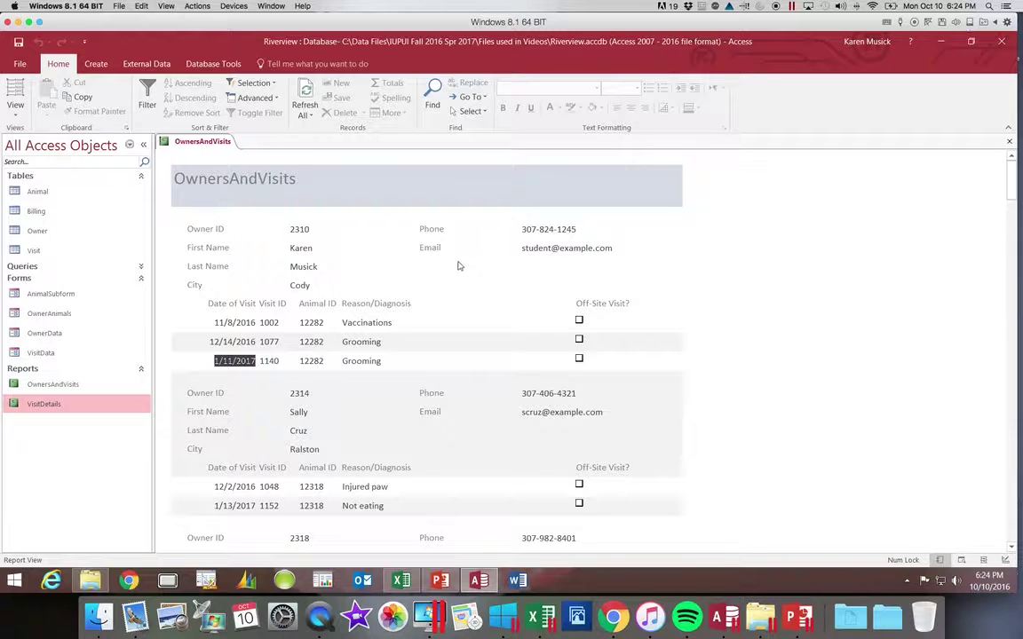
pyautogui.click(383, 308)
pyautogui.scroll(-1, 386, 302)
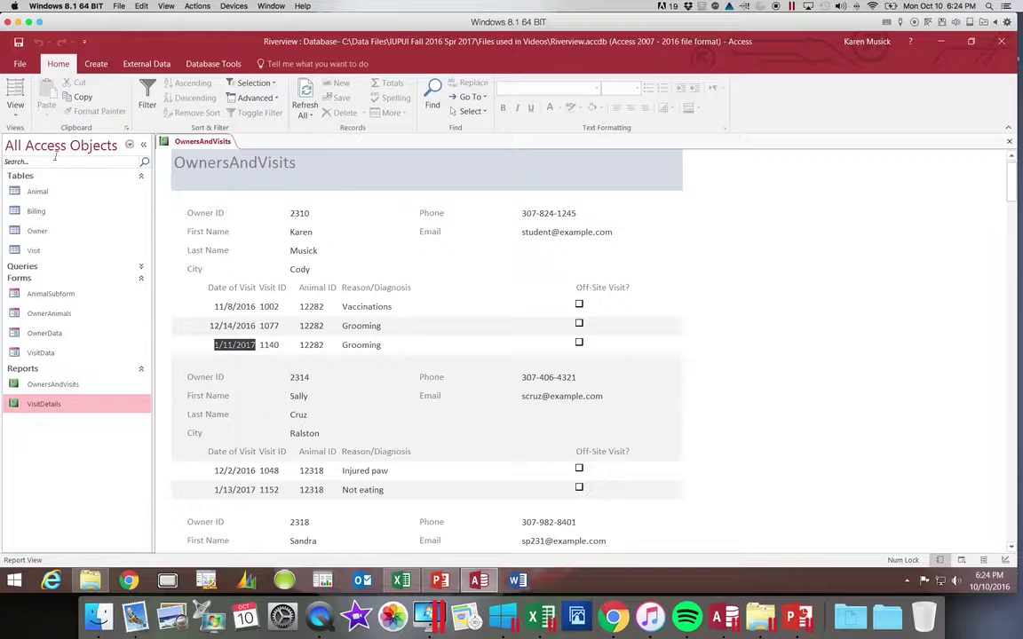
# Switch the report to Layout View and apply the last Office theme to this object only
pyautogui.click(16, 112)
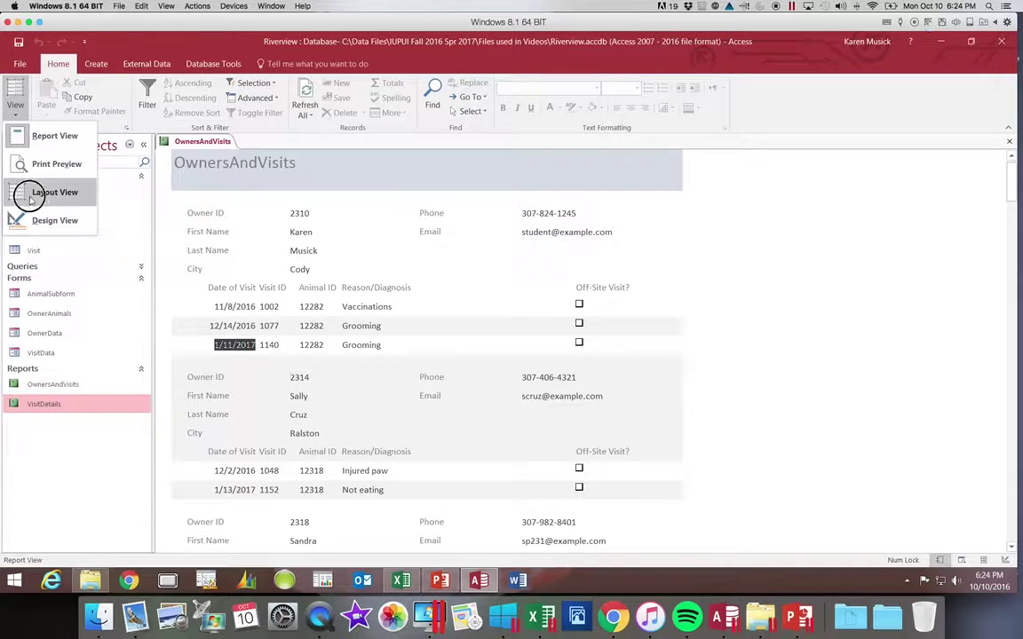
pyautogui.click(32, 194)
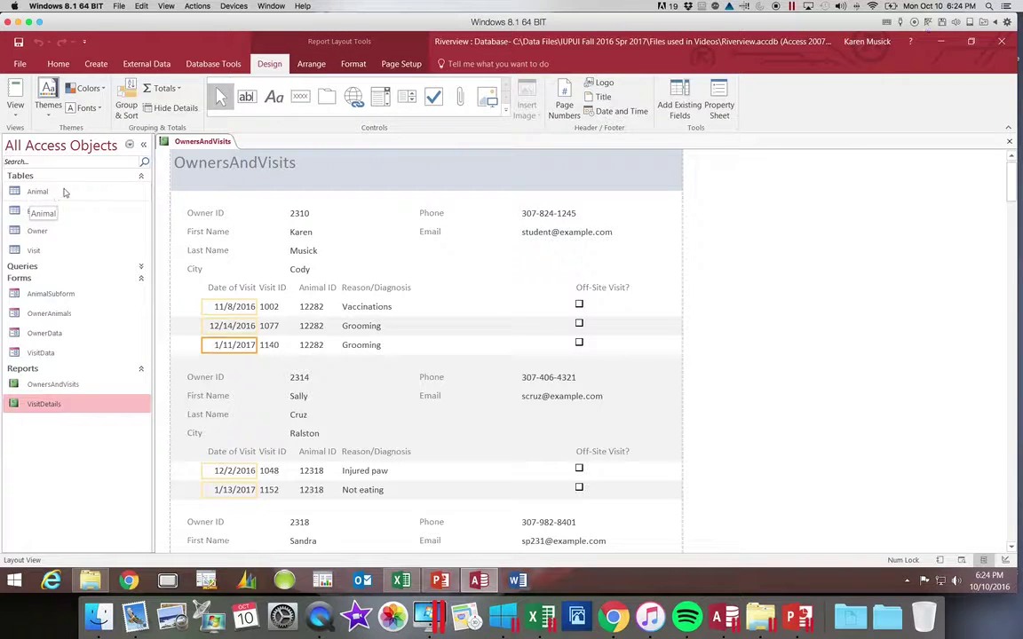
pyautogui.click(48, 117)
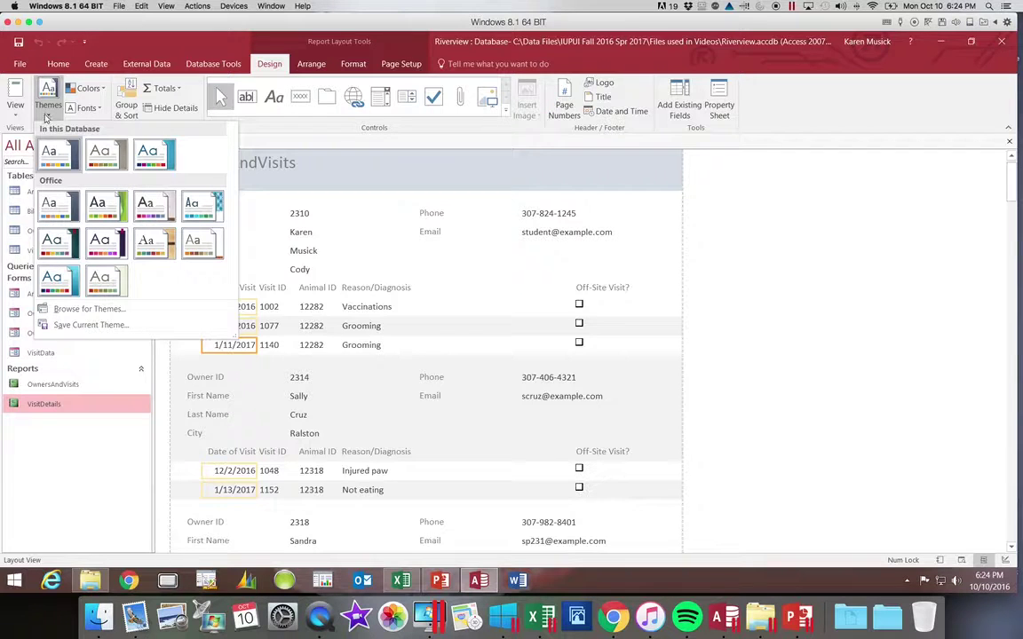
pyautogui.rightClick(109, 283)
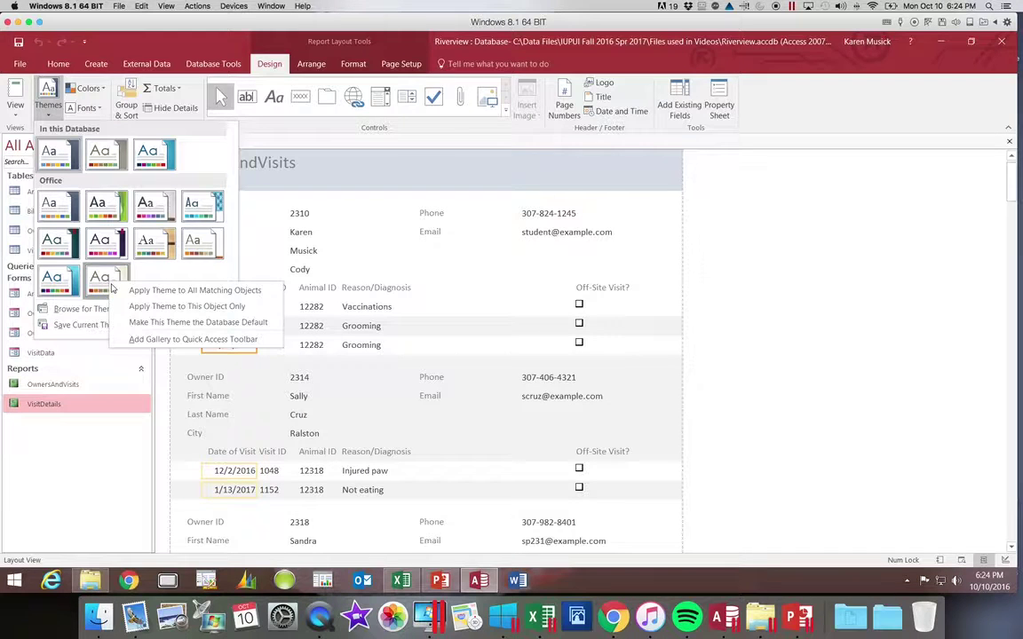
pyautogui.click(160, 306)
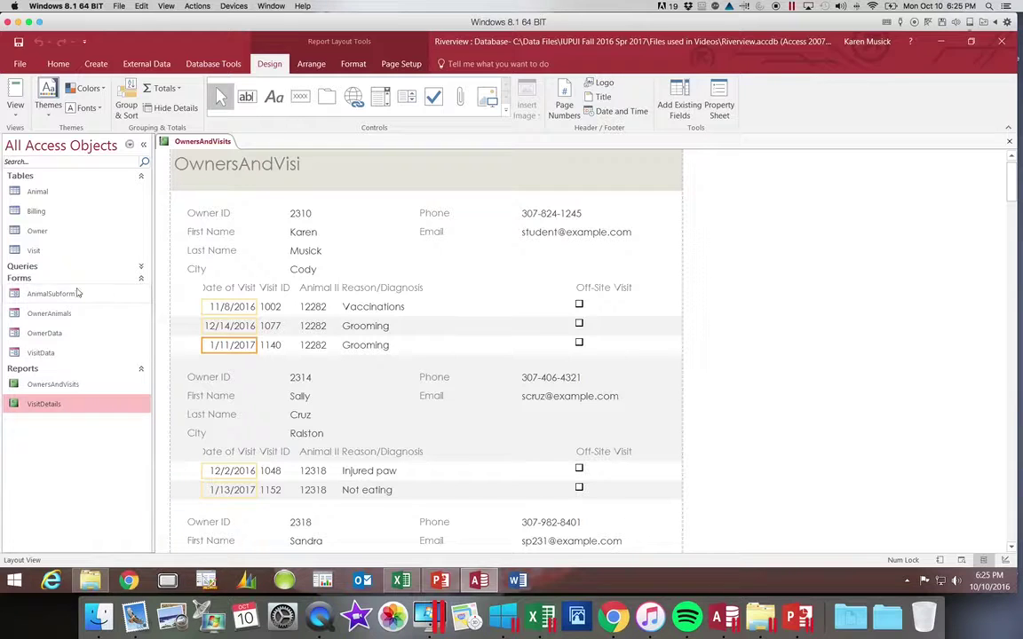
# Change the title text in the report header to "Owners and Visits"
pyautogui.click(265, 163)
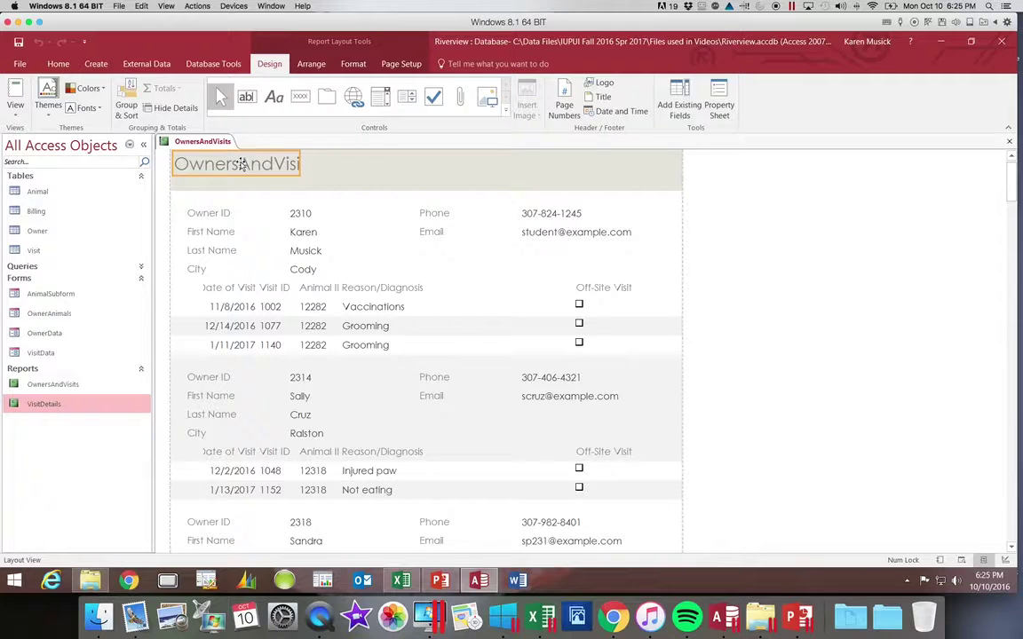
pyautogui.click(238, 165)
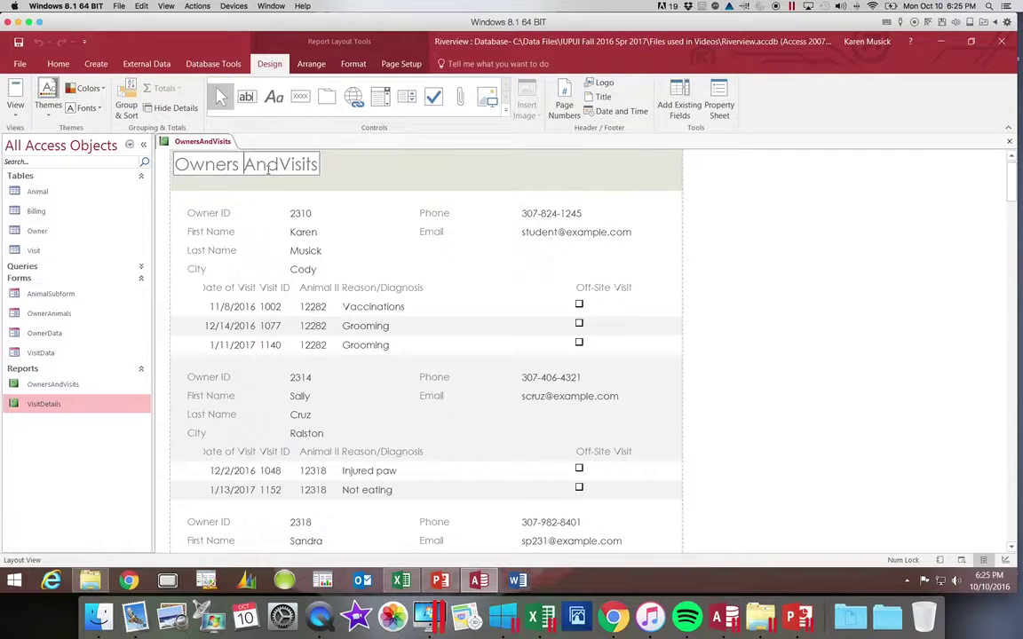
pyautogui.press('Right')
pyautogui.press('Right')
pyautogui.press('Left')
pyautogui.press('BackSpace')
pyautogui.write('a')
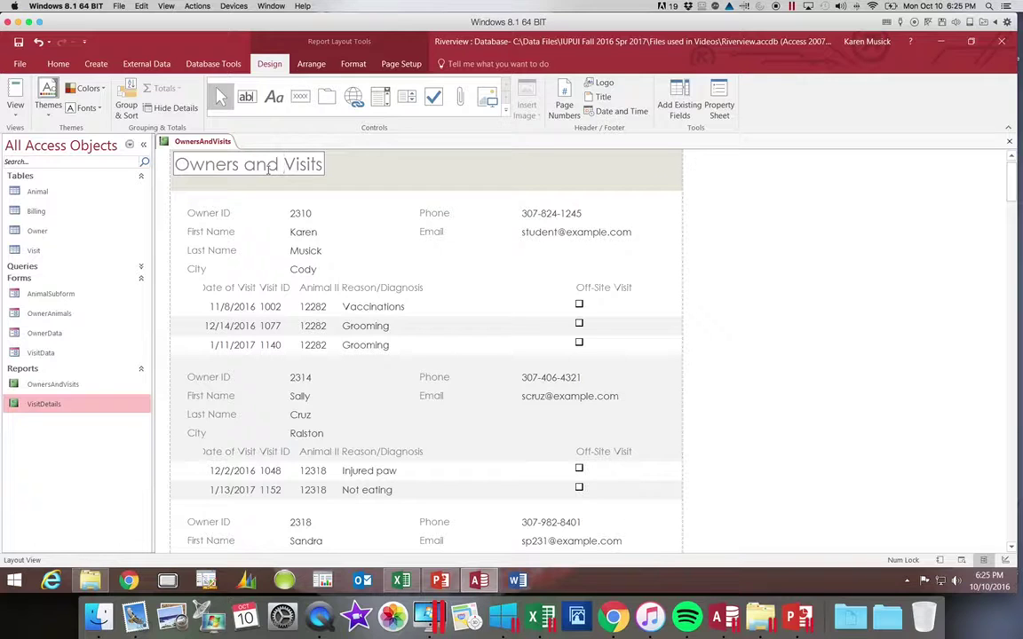
pyautogui.click(267, 171)
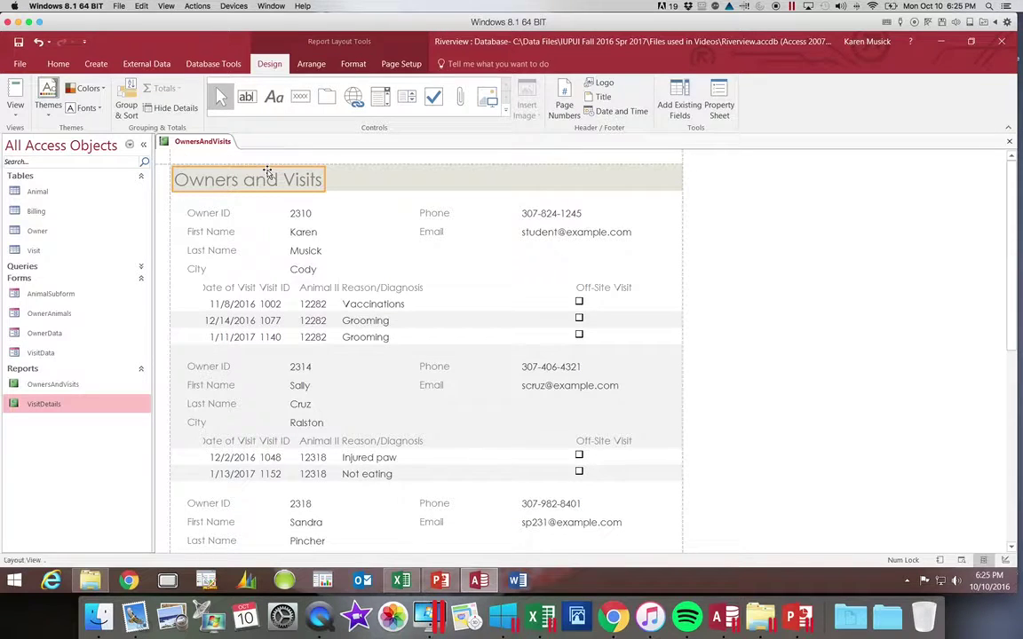
# Format the "Owners and Visits" title in the report header with black font color and bold
pyautogui.click(379, 179)
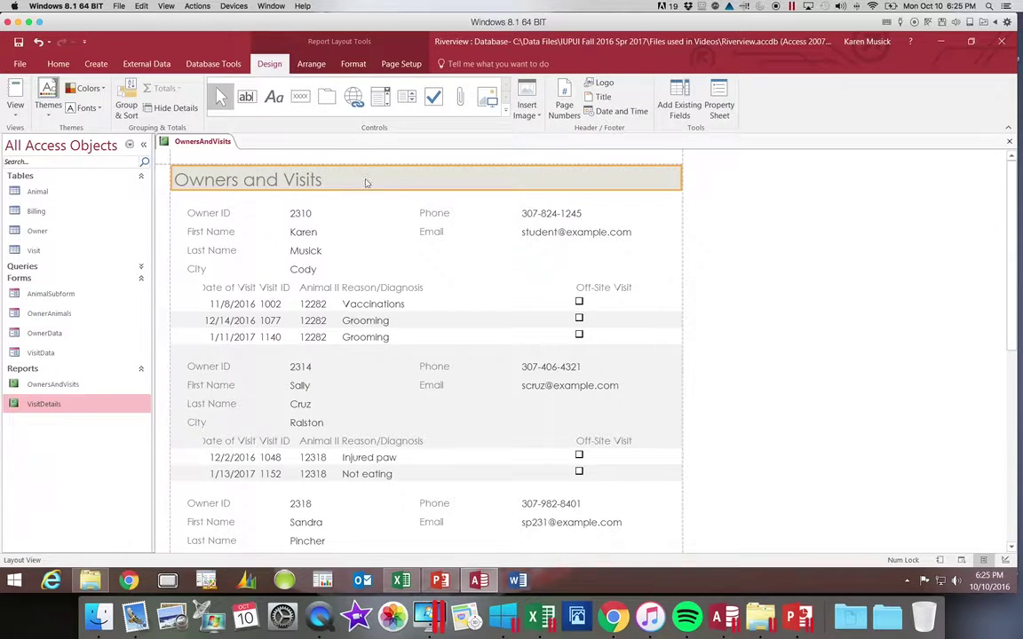
pyautogui.click(353, 179)
pyautogui.click(286, 182)
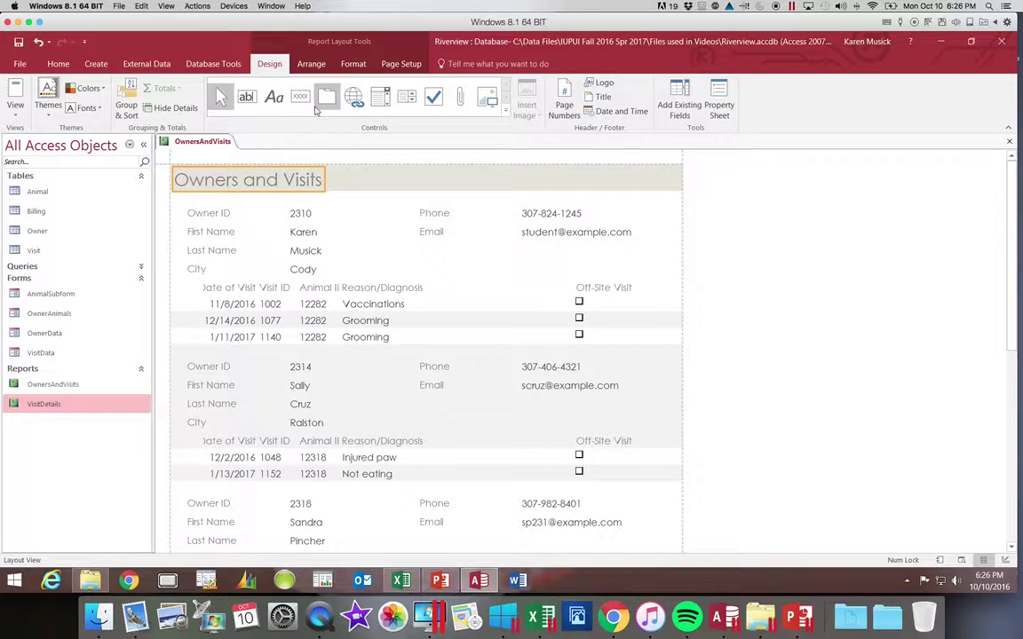
pyautogui.click(353, 64)
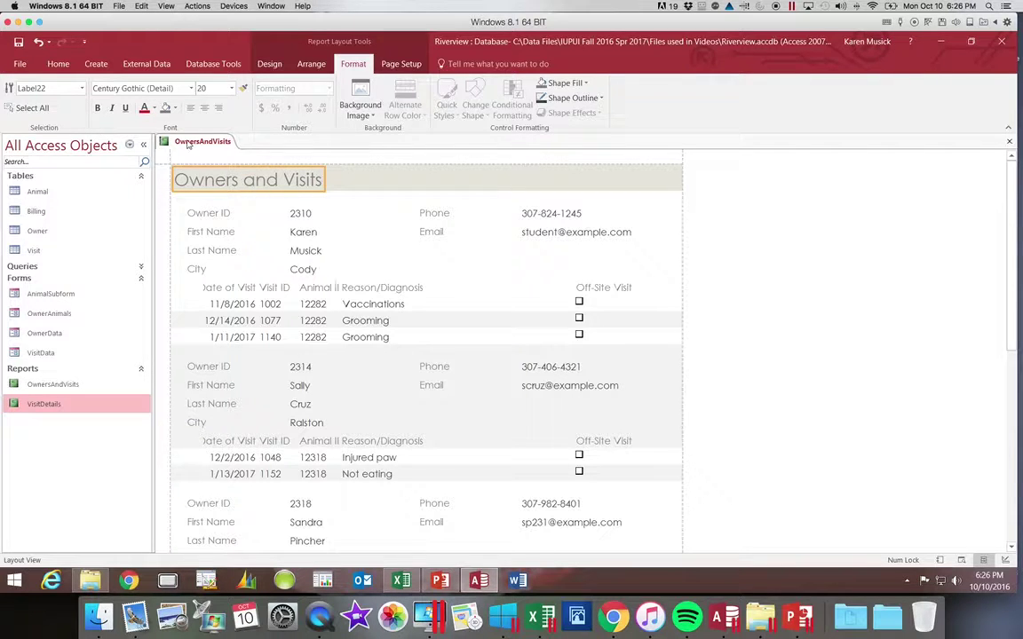
pyautogui.click(153, 108)
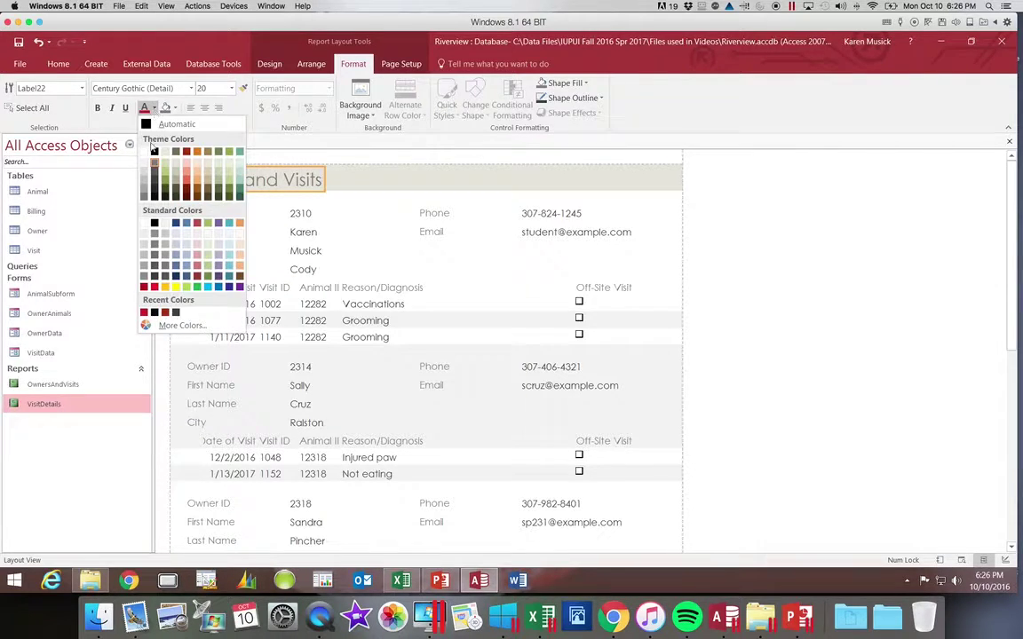
pyautogui.click(156, 199)
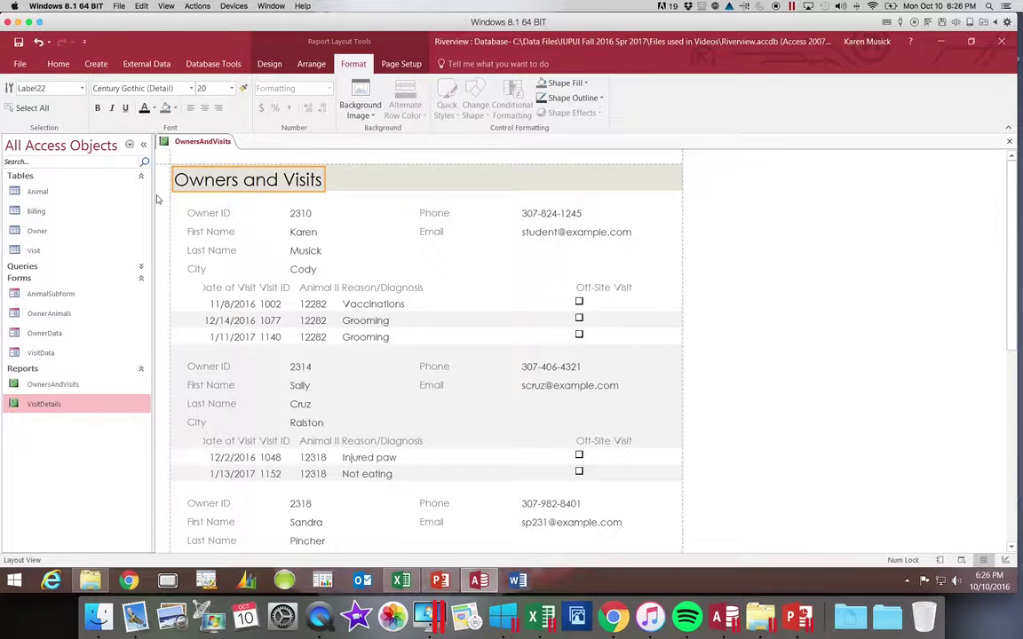
pyautogui.click(98, 108)
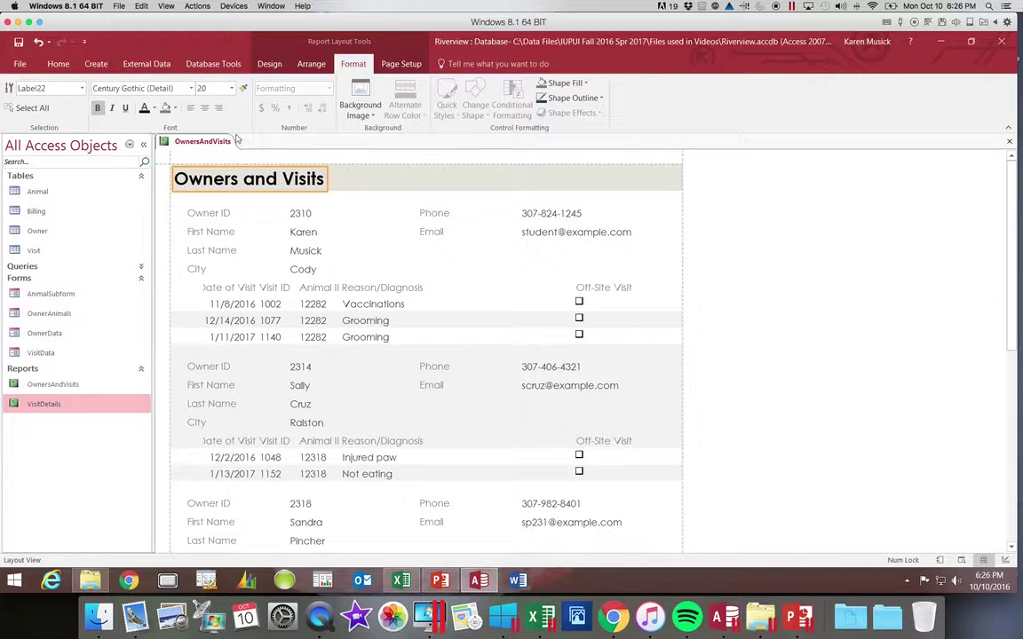
# Insert the Animals.png picture as the logo in the report header
pyautogui.click(270, 65)
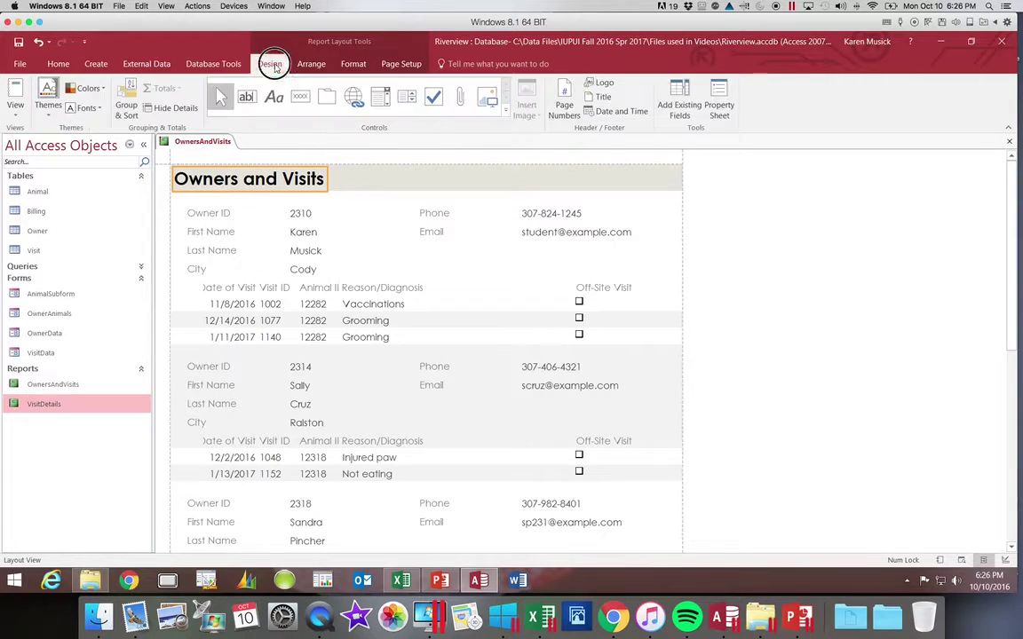
pyautogui.click(607, 86)
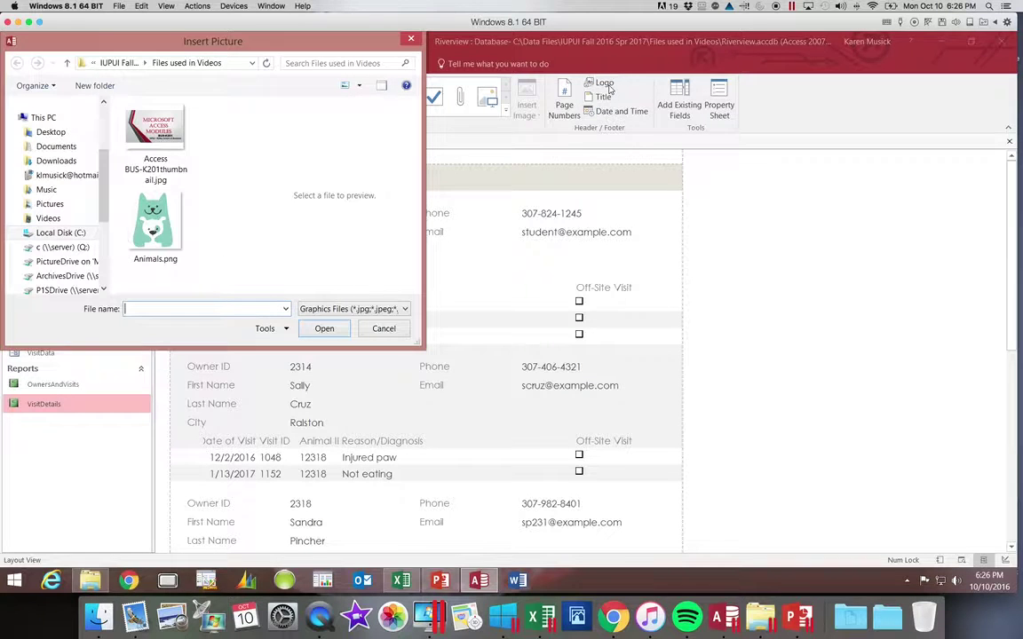
pyautogui.click(161, 216)
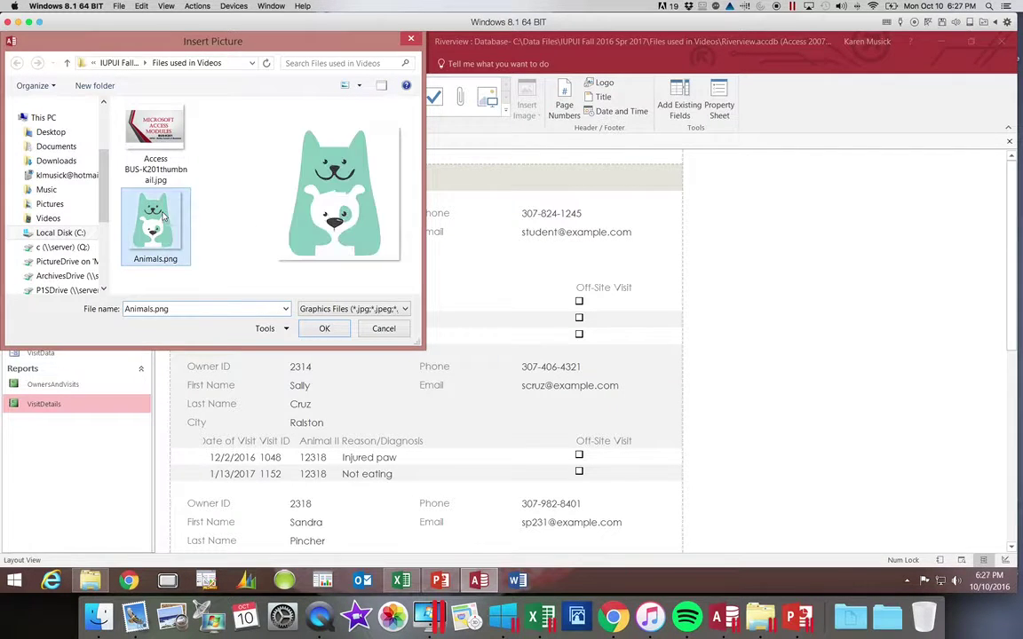
pyautogui.click(326, 334)
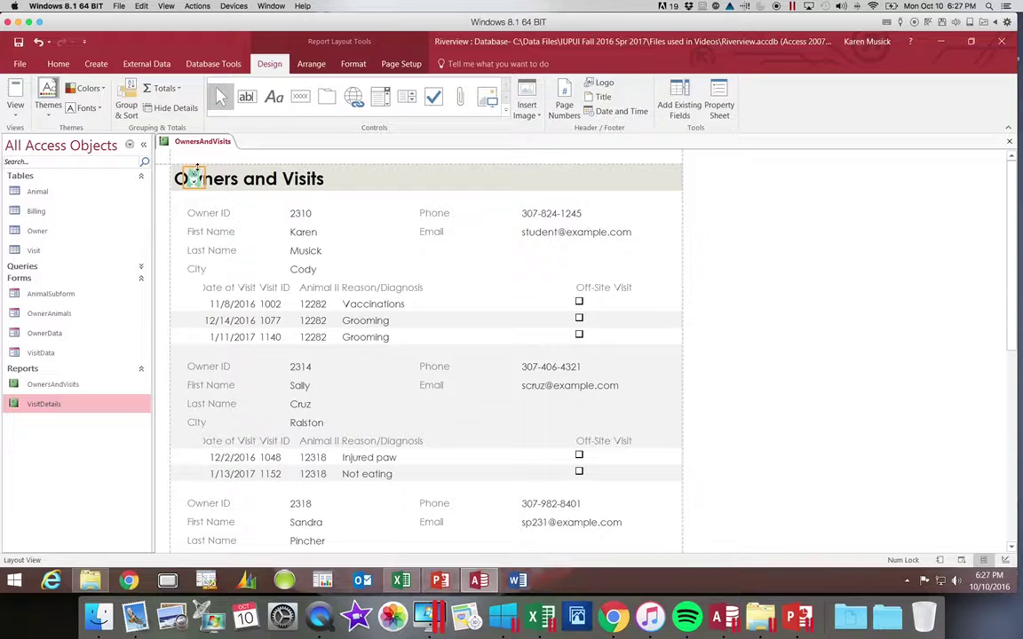
# Move the logo just after the title text and enlarge it so both animals are clearly recognizable
pyautogui.click(193, 177)
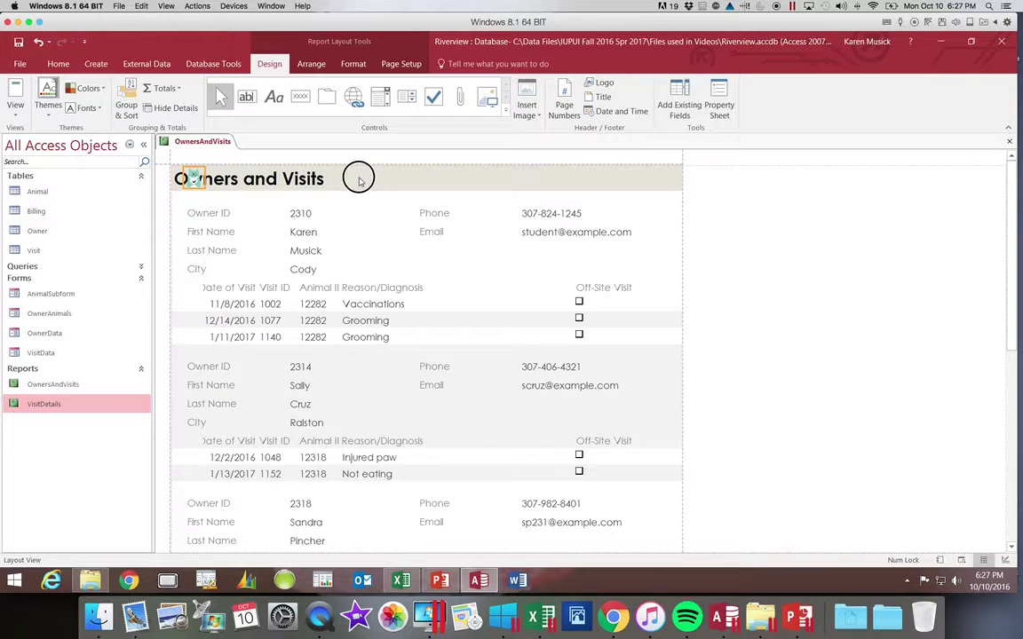
pyautogui.moveTo(359, 181); pyautogui.dragTo(360, 181)
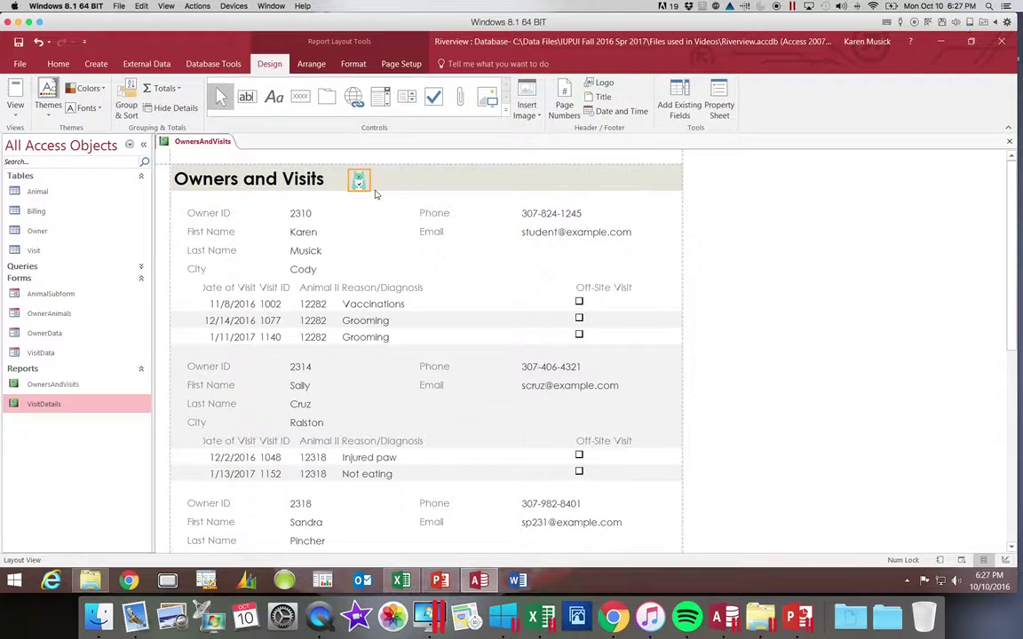
pyautogui.moveTo(371, 188)
pyautogui.mouseDown()
pyautogui.moveTo(400, 225)
pyautogui.moveTo(364, 197)
pyautogui.mouseUp()
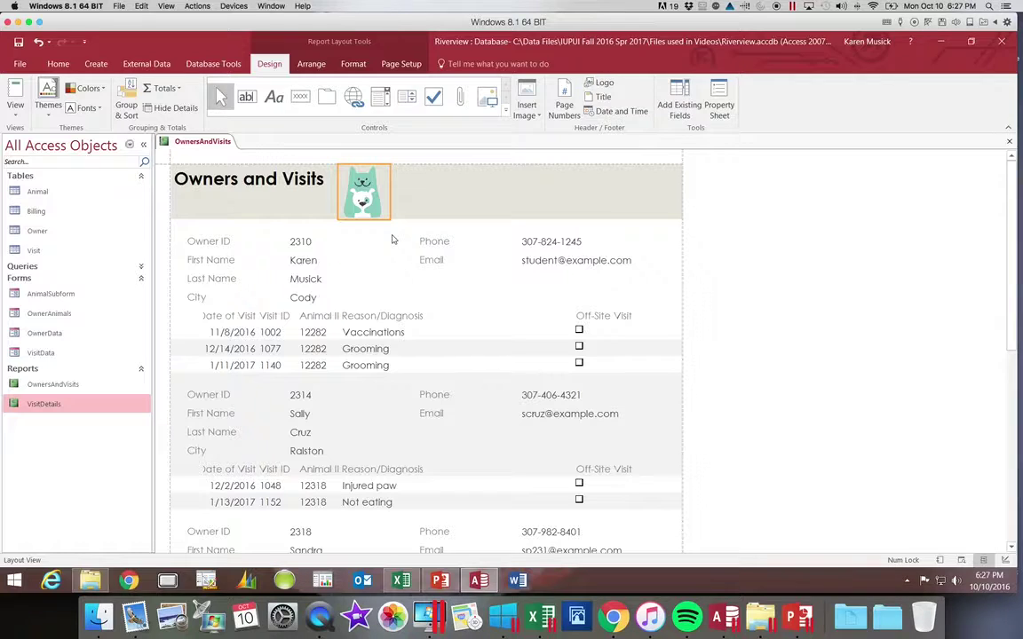
# Widen the Date of Visit heading and its date values slightly toward the report's left margin
pyautogui.scroll(-1, 382, 235)
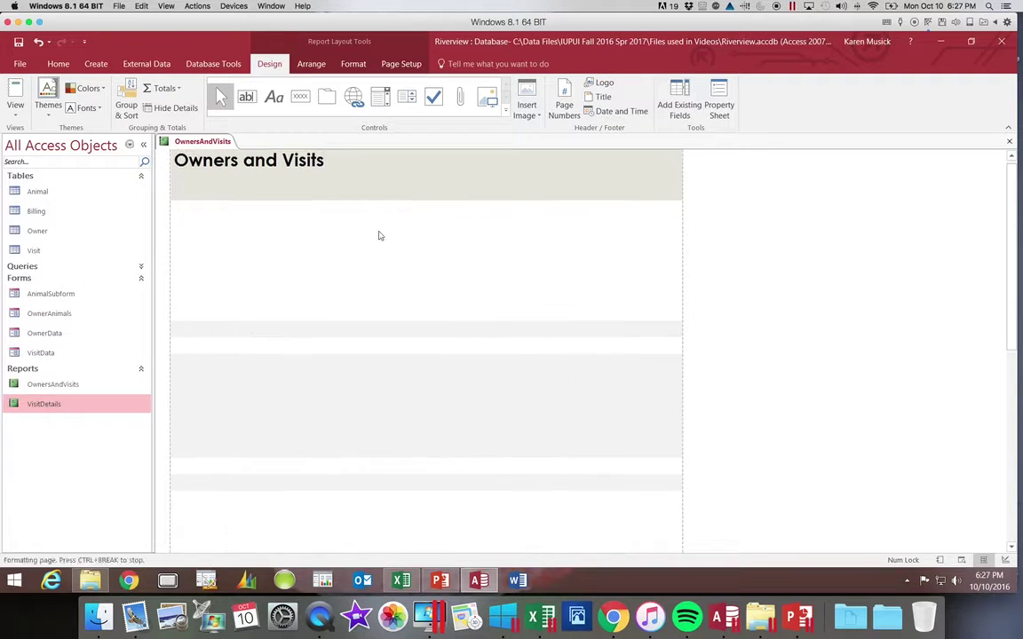
pyautogui.click(242, 272)
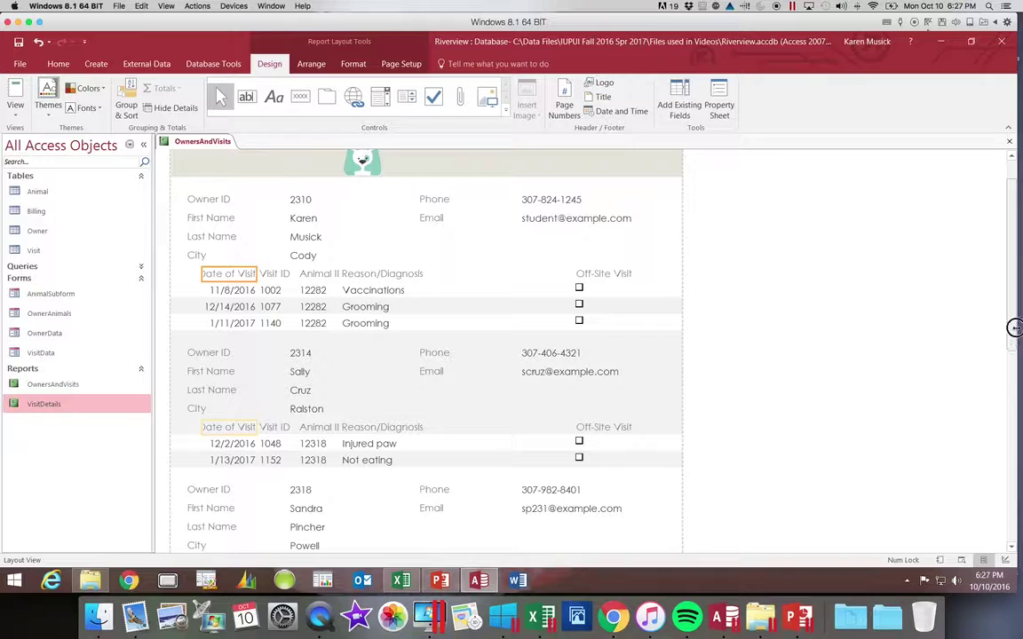
pyautogui.scroll(2, 1011, 327)
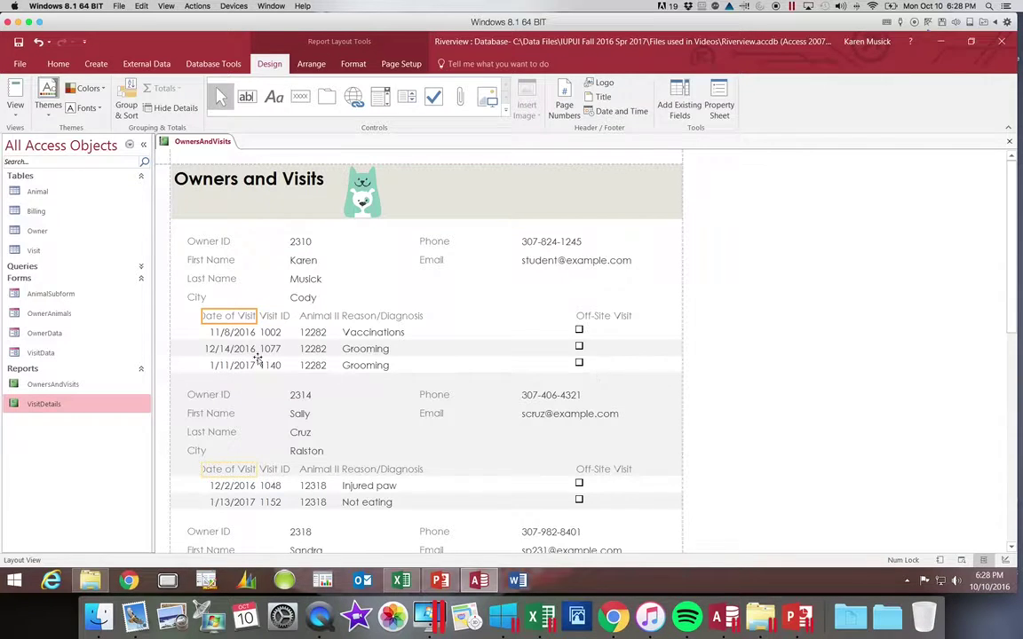
pyautogui.moveTo(201, 316); pyautogui.dragTo(194, 316)
pyautogui.click(214, 349)
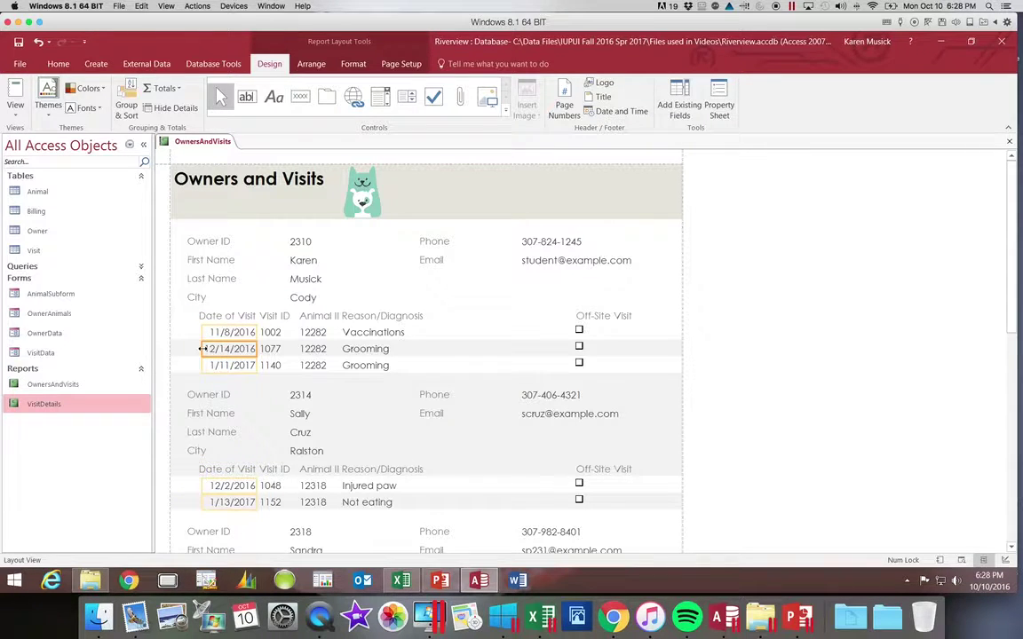
pyautogui.moveTo(204, 351); pyautogui.dragTo(198, 349)
# Shift the Off-Site Visit heading together with its check boxes toward the report's right margin
pyautogui.click(321, 318)
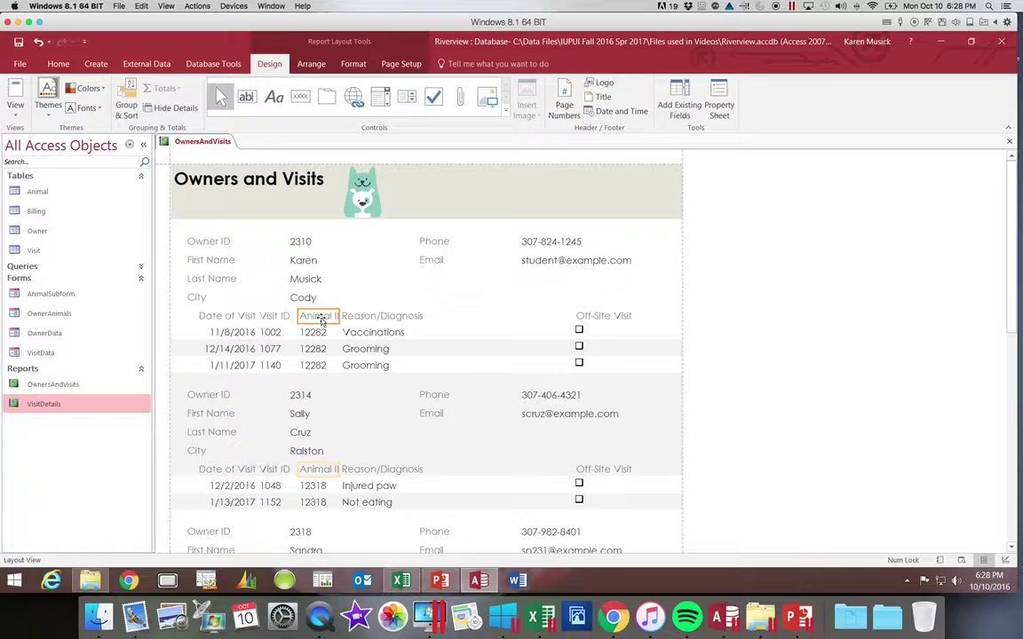
pyautogui.click(388, 319)
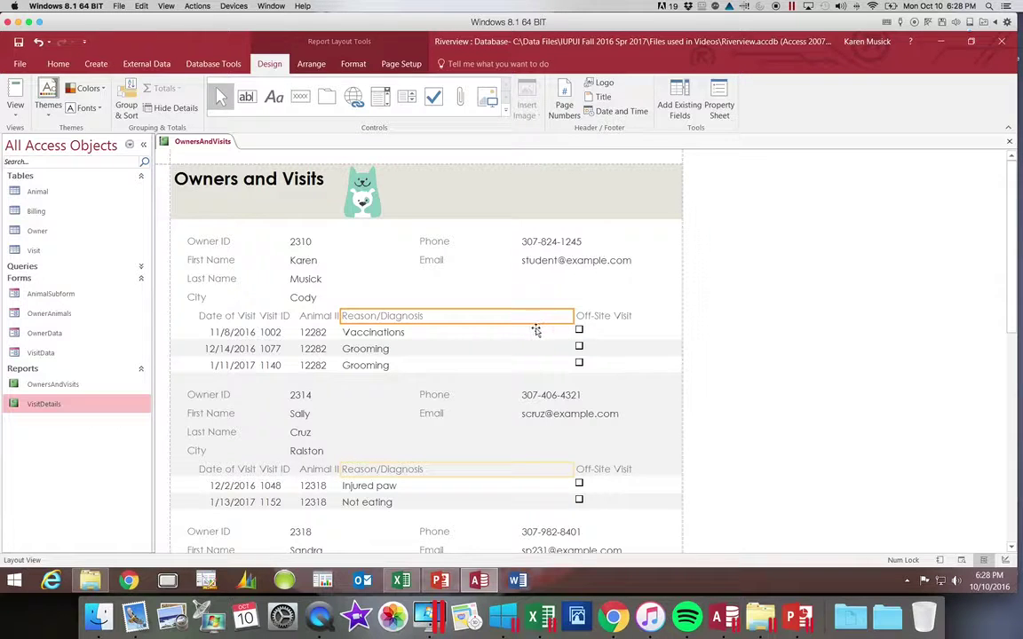
pyautogui.click(599, 317)
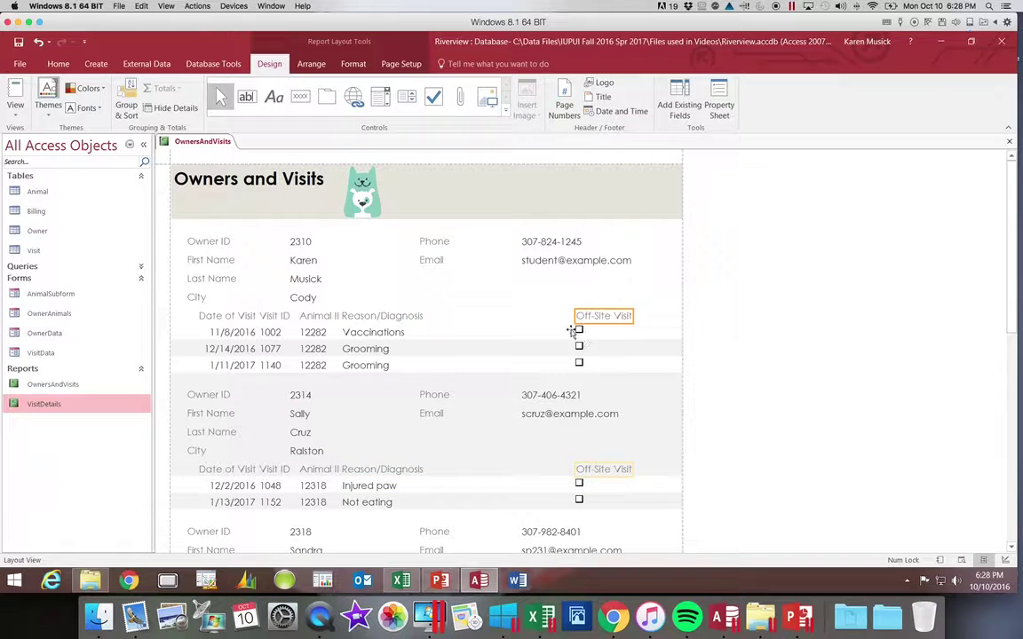
pyautogui.click(319, 318)
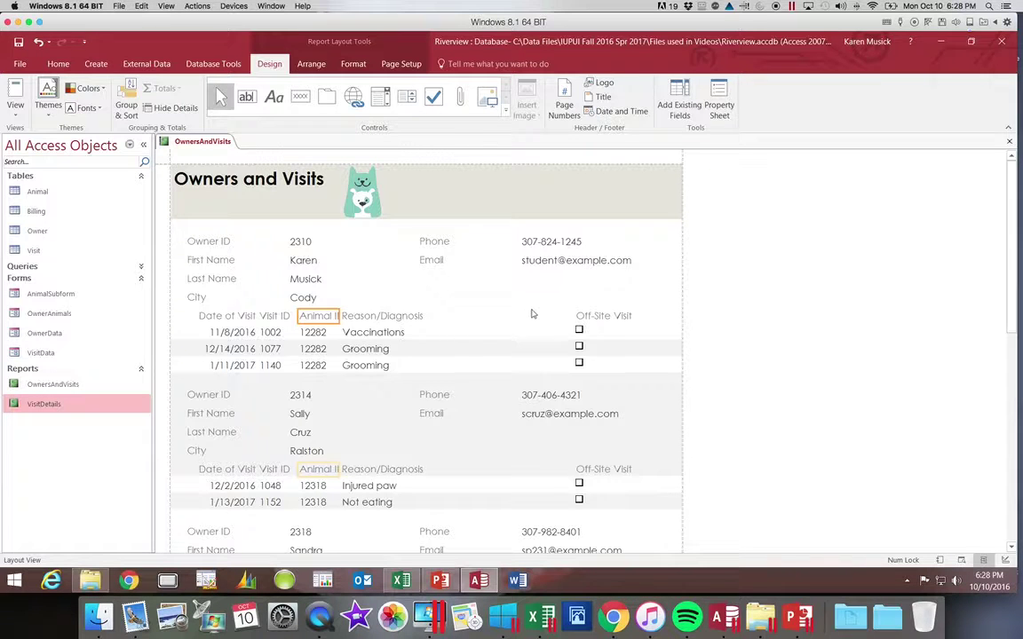
pyautogui.click(593, 318)
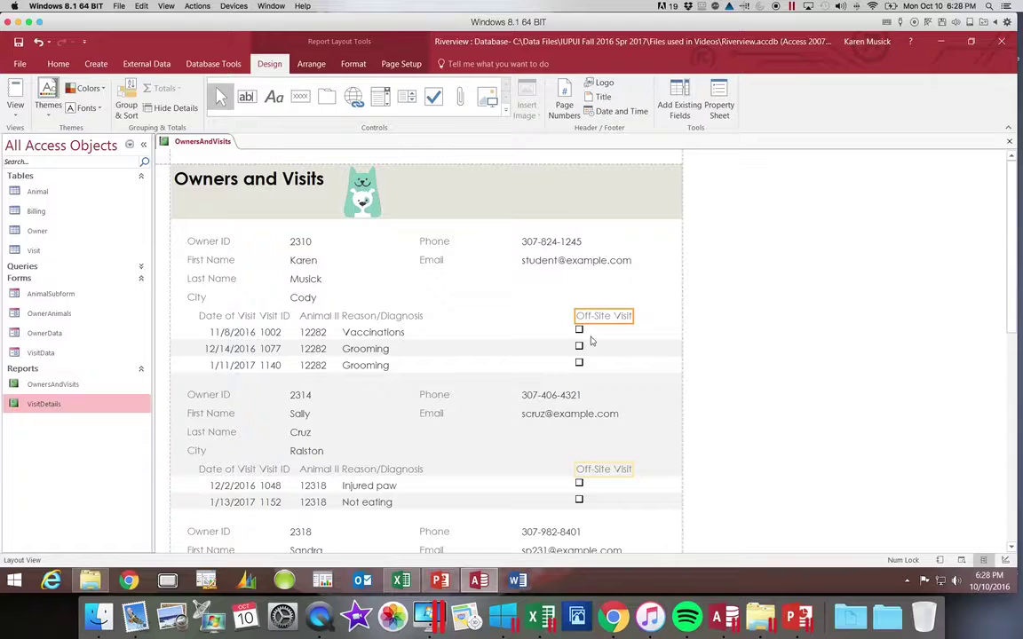
pyautogui.click(584, 334)
pyautogui.scroll(-10, 648, 356)
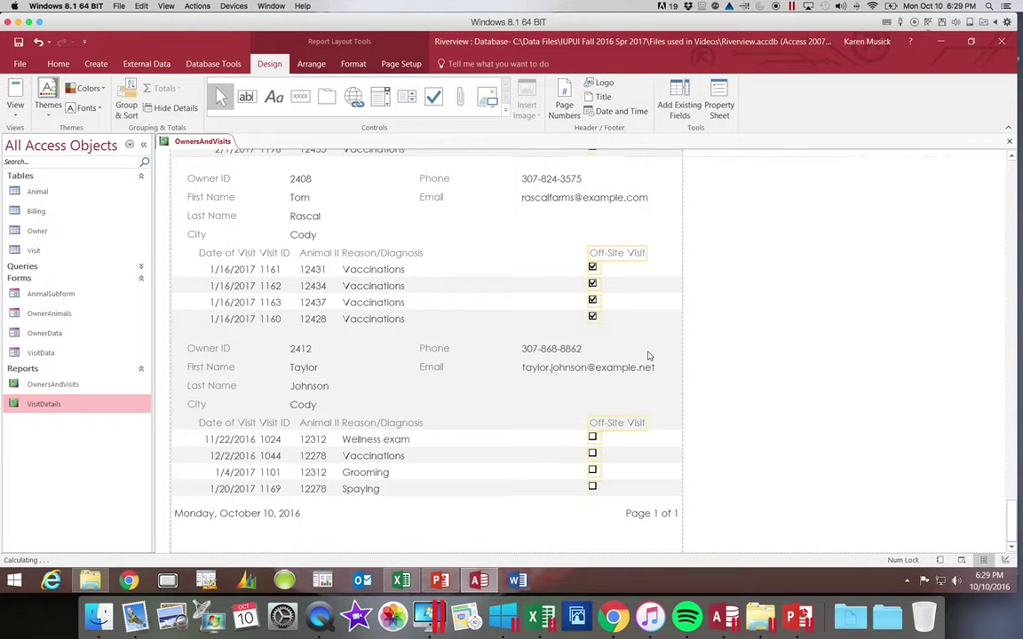
pyautogui.press('Right')
pyautogui.press('Right')
pyautogui.press('Right')
pyautogui.press('Right')
pyautogui.press('Right')
pyautogui.press('Right')
pyautogui.press('Right')
pyautogui.press('Right')
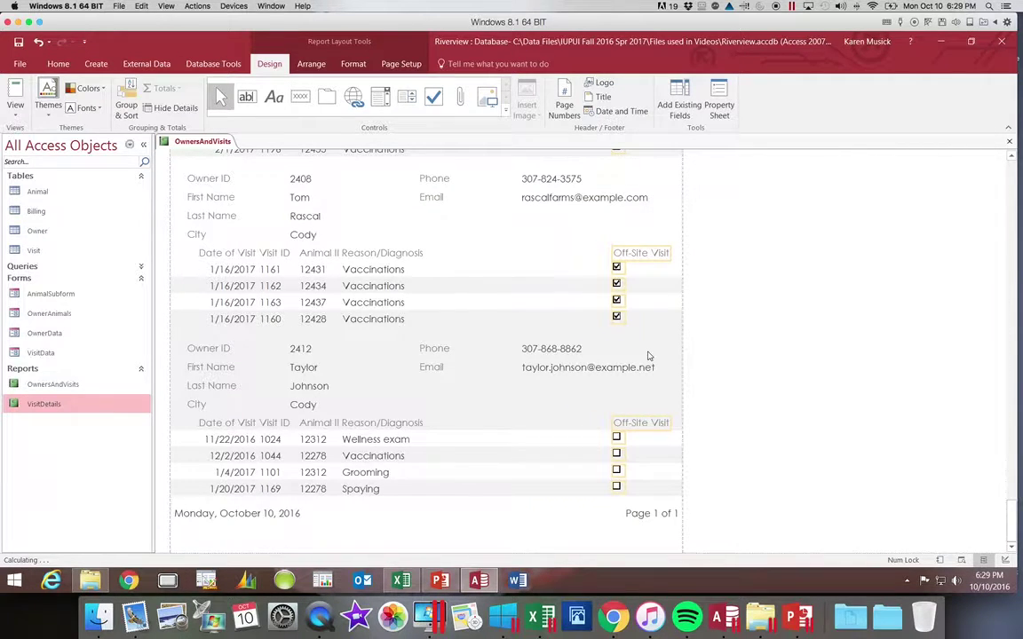
# Nudge only the Off-Site Visit heading back left to center it over the check boxes, and widen it to fit its question mark
pyautogui.click(417, 254)
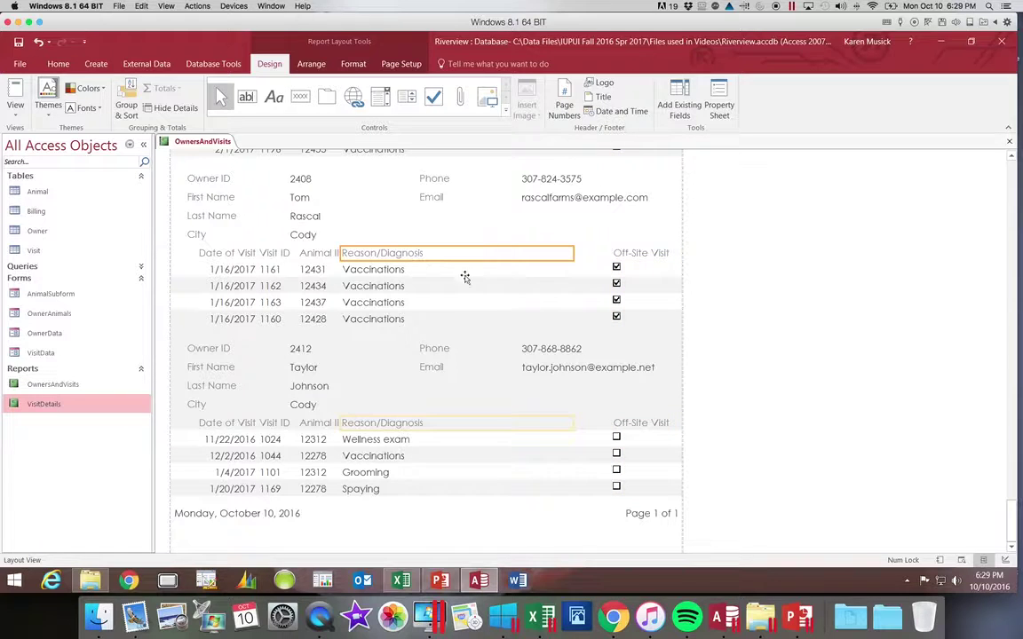
pyautogui.click(644, 254)
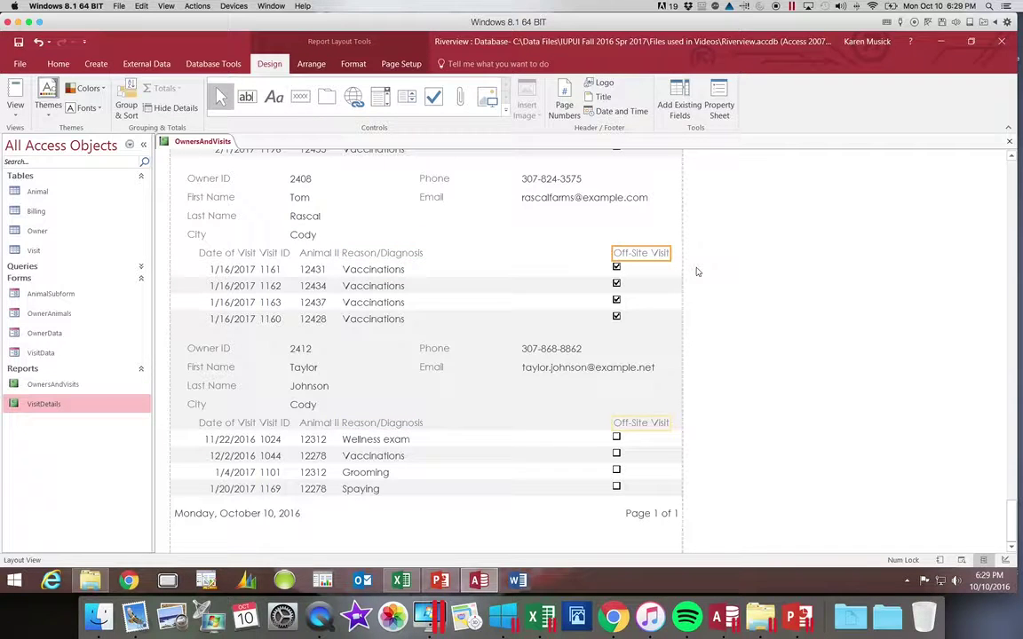
pyautogui.press('Left')
pyautogui.press('Left')
pyautogui.press('Left')
pyautogui.press('Left')
pyautogui.press('Left')
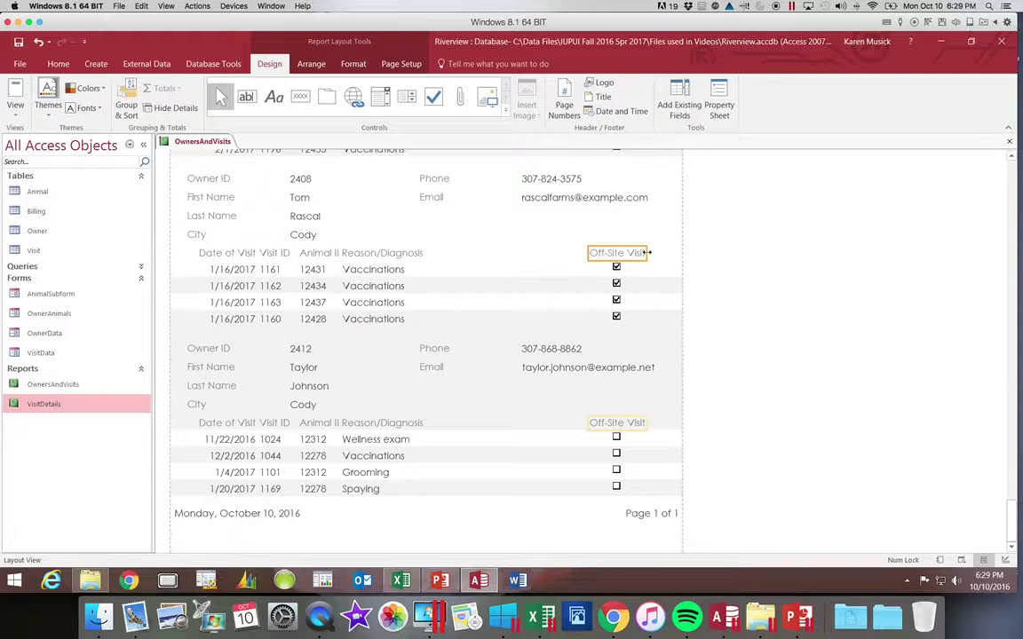
pyautogui.moveTo(647, 253); pyautogui.dragTo(656, 255)
# Narrow the Reason/Diagnosis heading and values slightly and shift them right to leave space after the Animal ID column
pyautogui.click(425, 254)
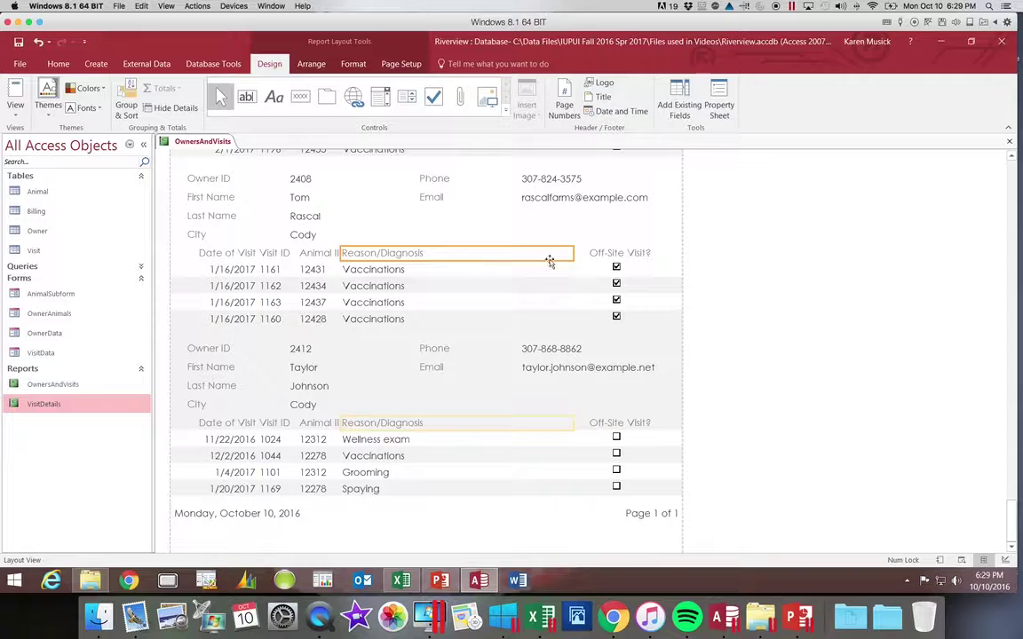
pyautogui.keyDown('ctrl'); pyautogui.click(485, 272); pyautogui.keyUp('ctrl')
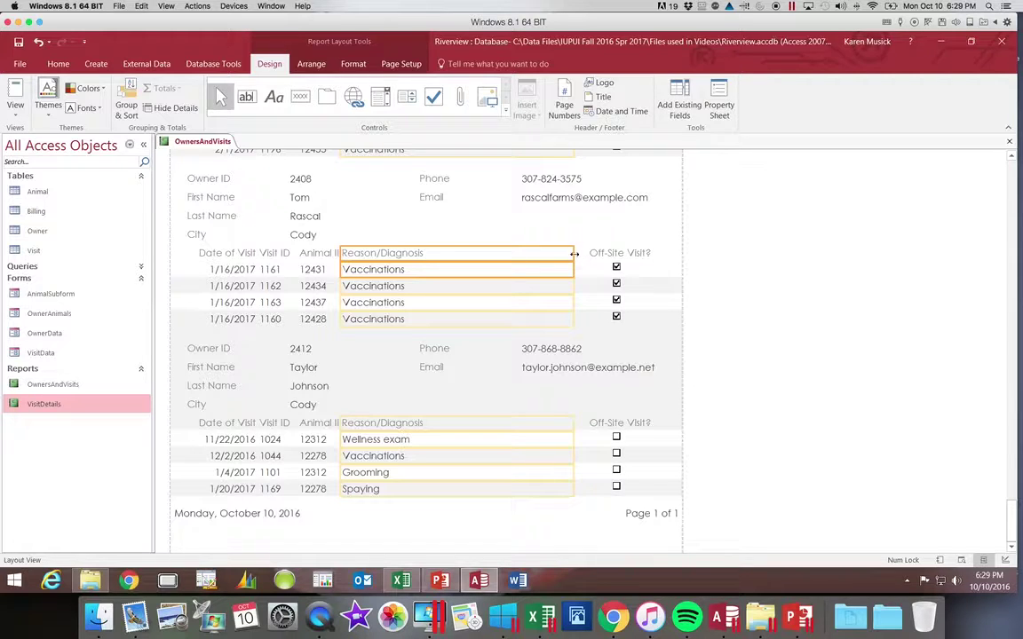
pyautogui.moveTo(574, 254); pyautogui.dragTo(563, 256)
pyautogui.click(427, 253)
pyautogui.moveTo(431, 255); pyautogui.dragTo(442, 255)
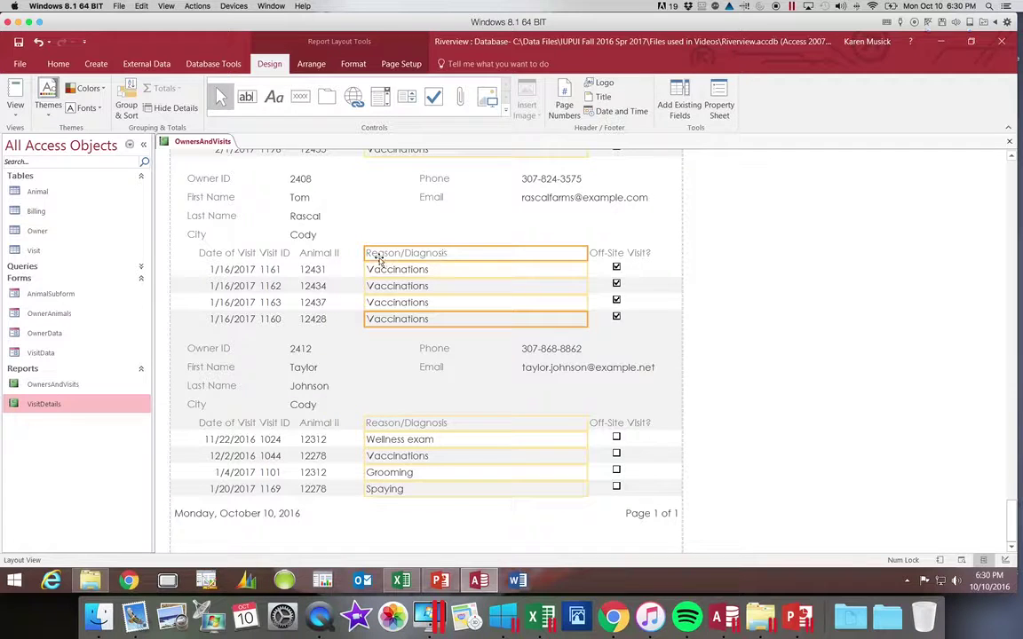
# Widen the Animal ID heading to fit its full text and save the report
pyautogui.click(339, 258)
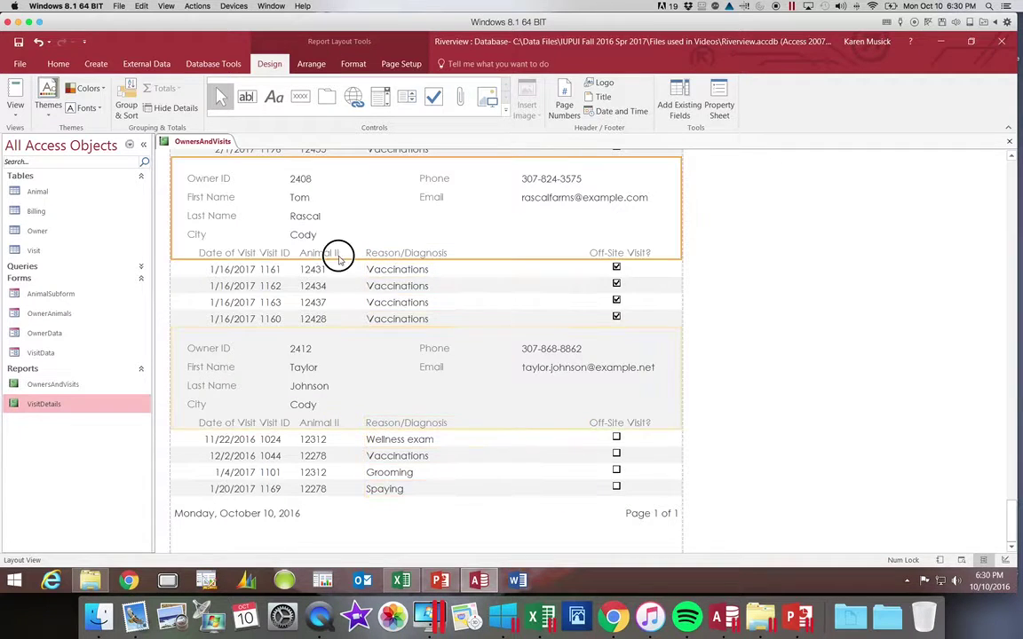
pyautogui.click(330, 269)
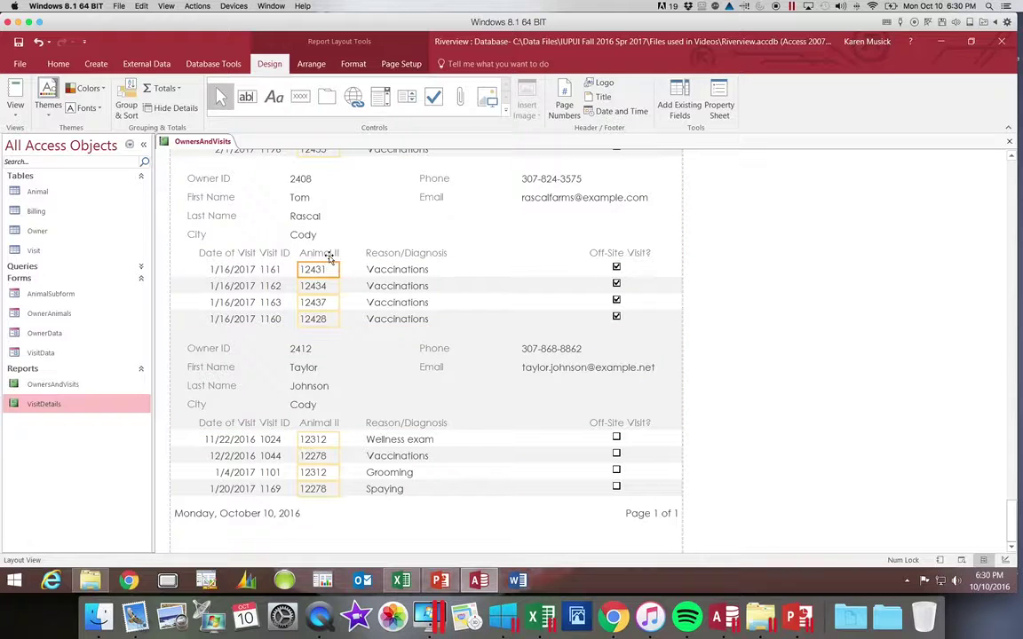
pyautogui.click(327, 253)
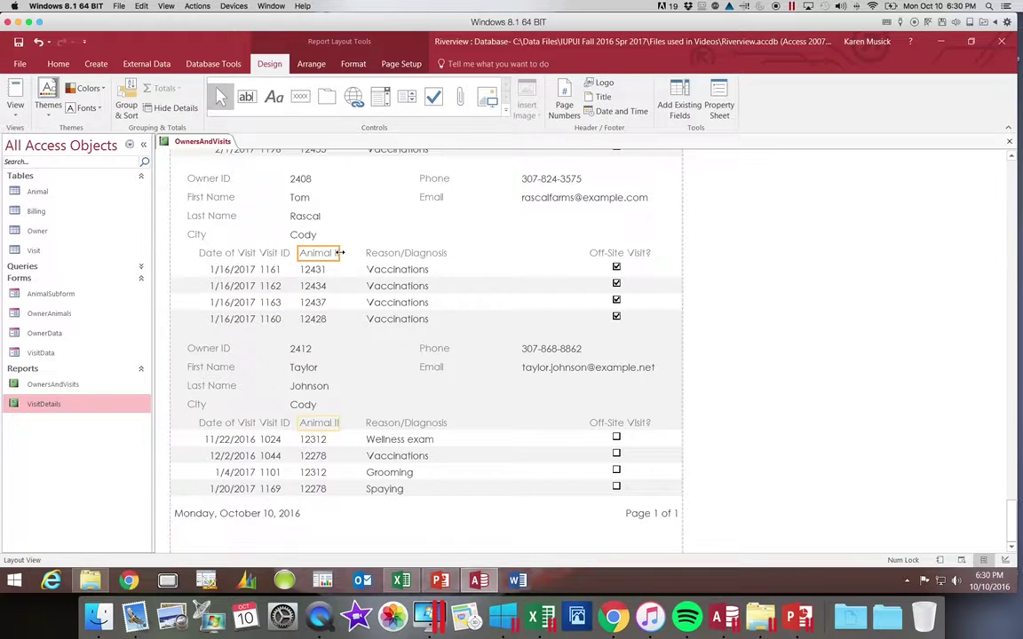
pyautogui.moveTo(339, 253); pyautogui.dragTo(346, 254)
pyautogui.moveTo(1012, 514); pyautogui.dragTo(1015, 156)
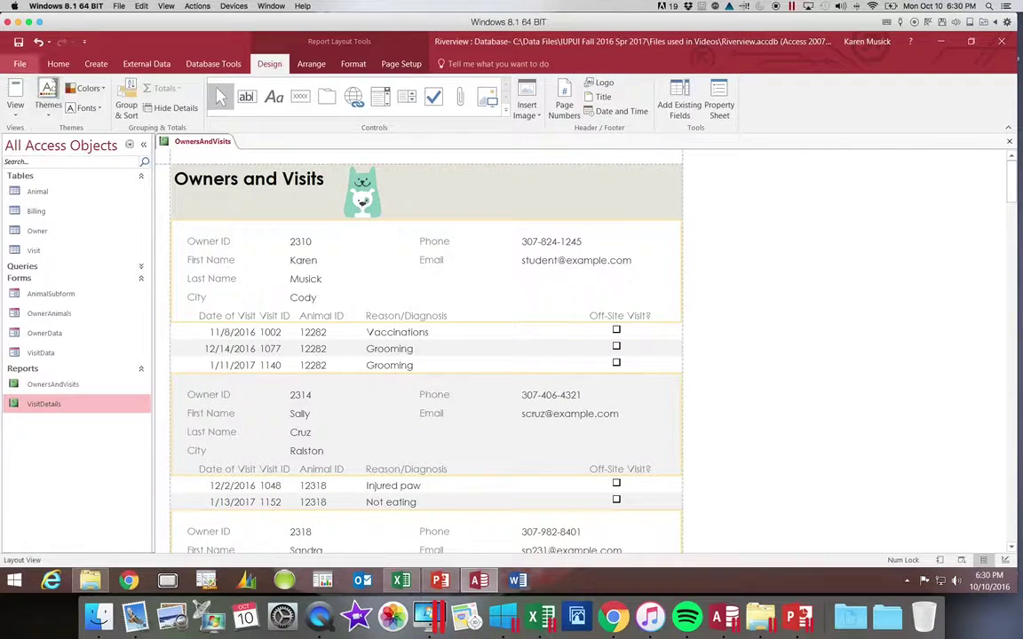
pyautogui.click(18, 42)
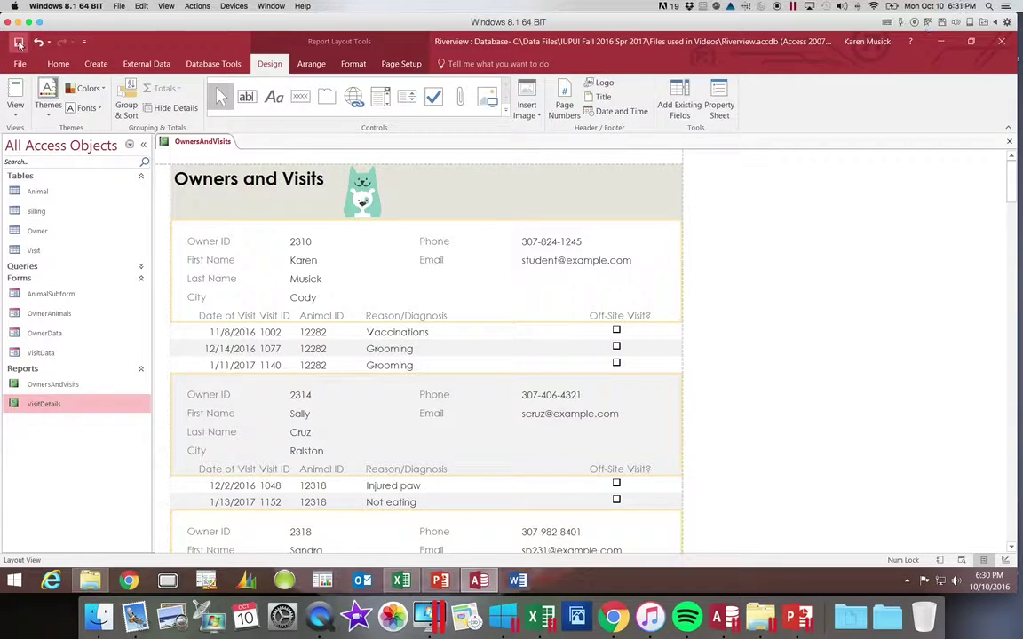
# In Design View, add a label about 3 inches wide in the Report Header beside the logo, reading "Prepared by" plus the preparer's full name
pyautogui.click(16, 104)
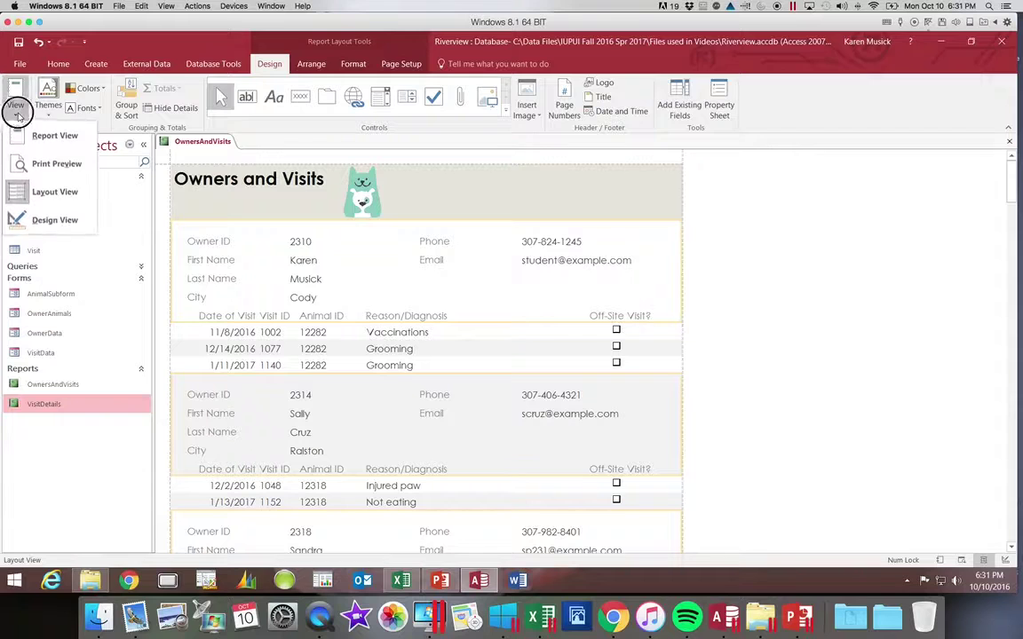
pyautogui.click(33, 221)
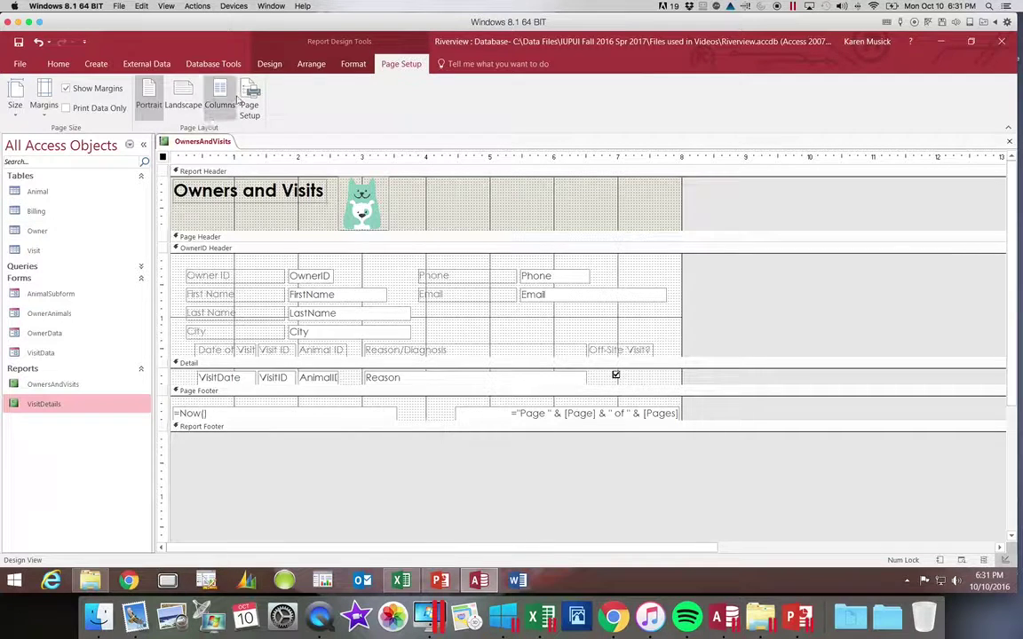
pyautogui.click(271, 64)
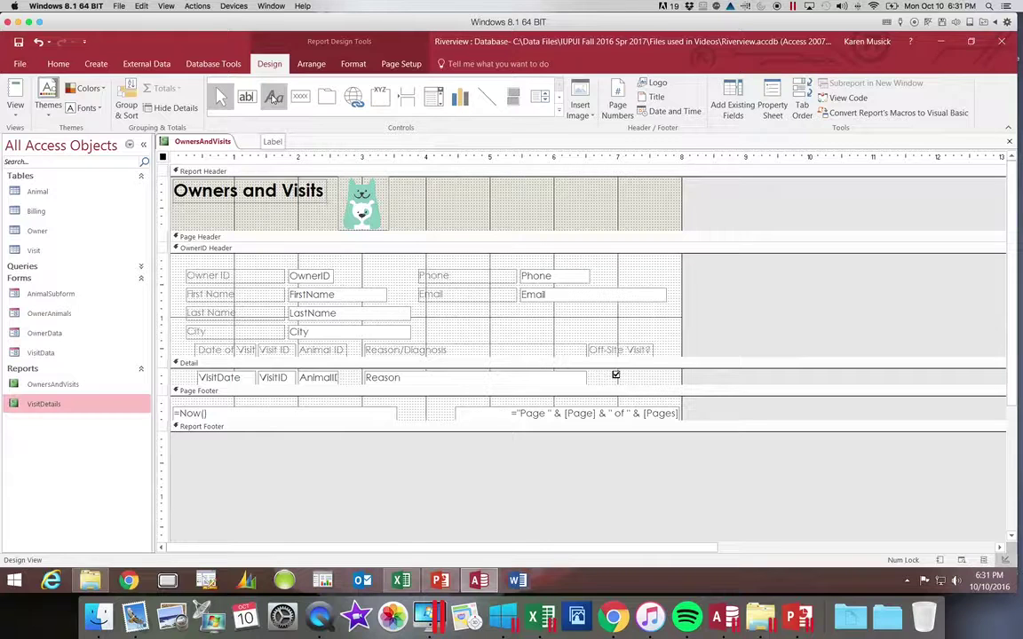
pyautogui.click(273, 98)
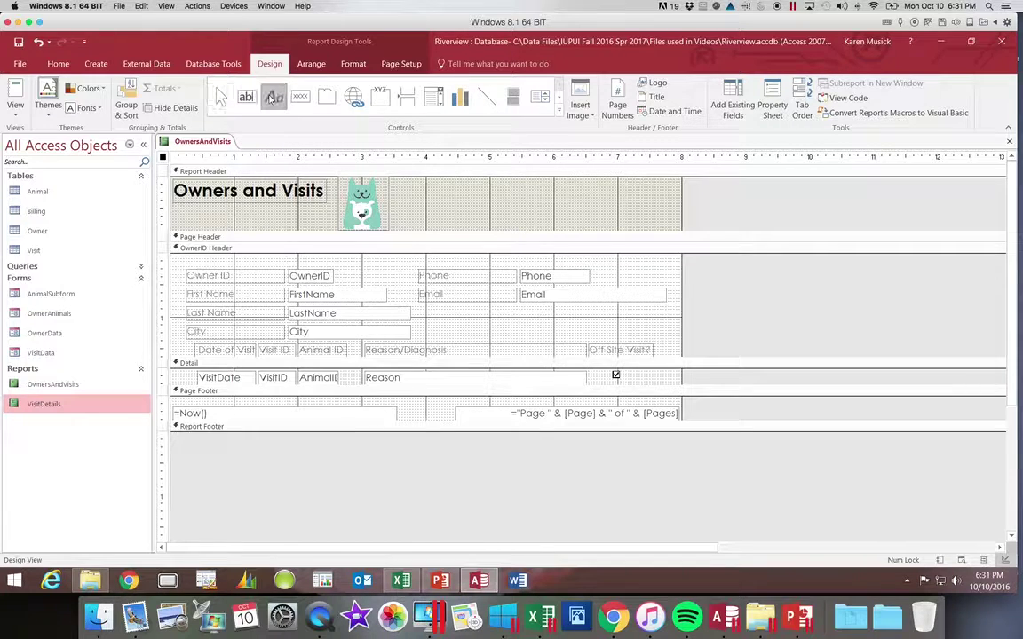
pyautogui.moveTo(458, 184)
pyautogui.mouseDown()
pyautogui.moveTo(459, 201)
pyautogui.moveTo(484, 212)
pyautogui.moveTo(647, 223)
pyautogui.mouseUp()
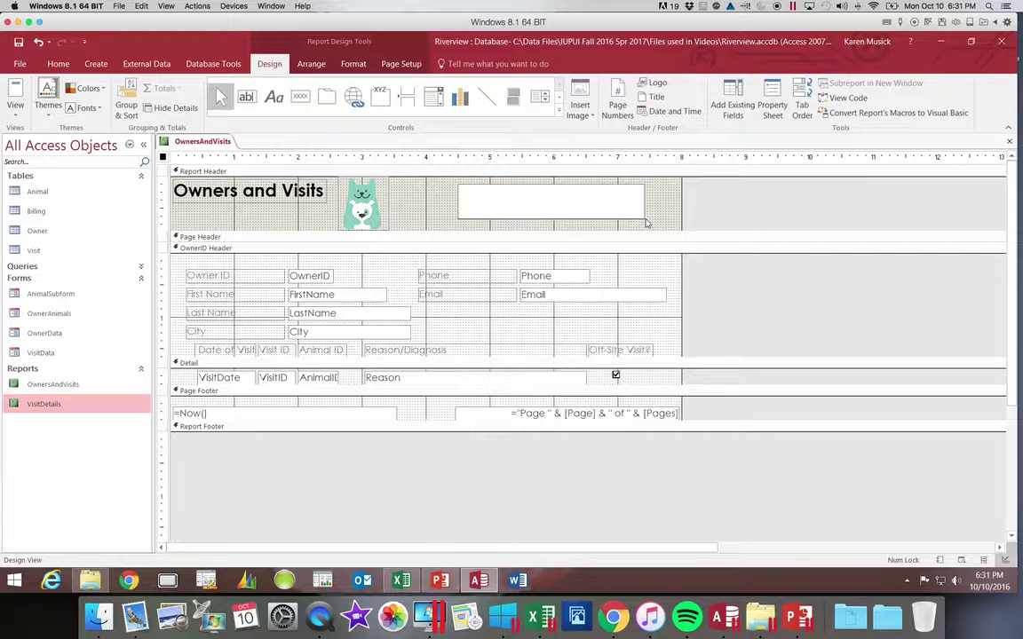
pyautogui.write('Prepared by Karen Musick')
pyautogui.press('Return')
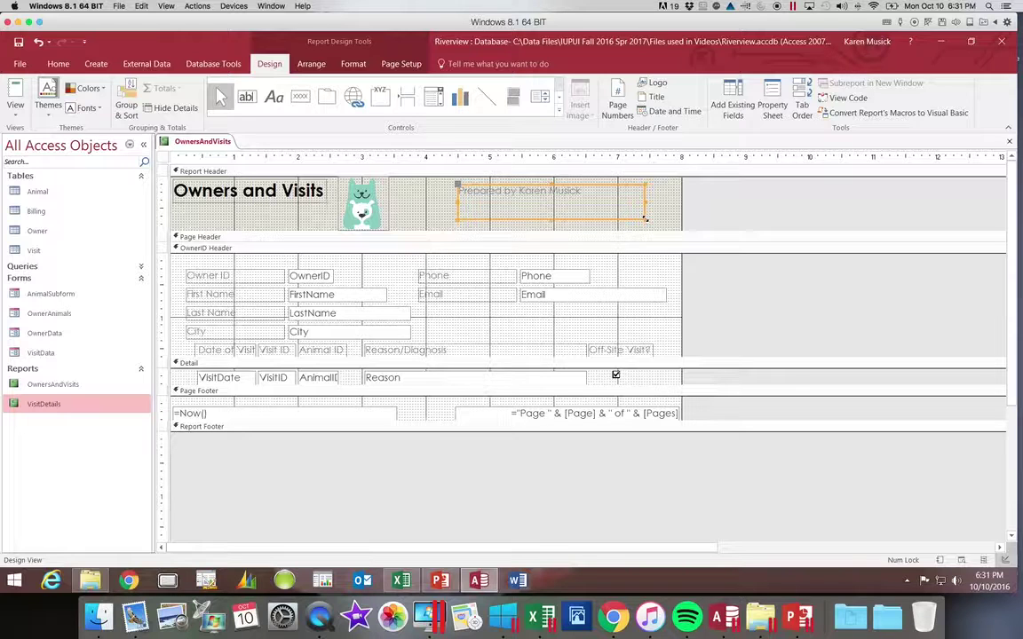
# Set the "Prepared by" label's font size to 20 and widen it both ways to span the 4-inch to 8-inch ruler marks
pyautogui.click(388, 171)
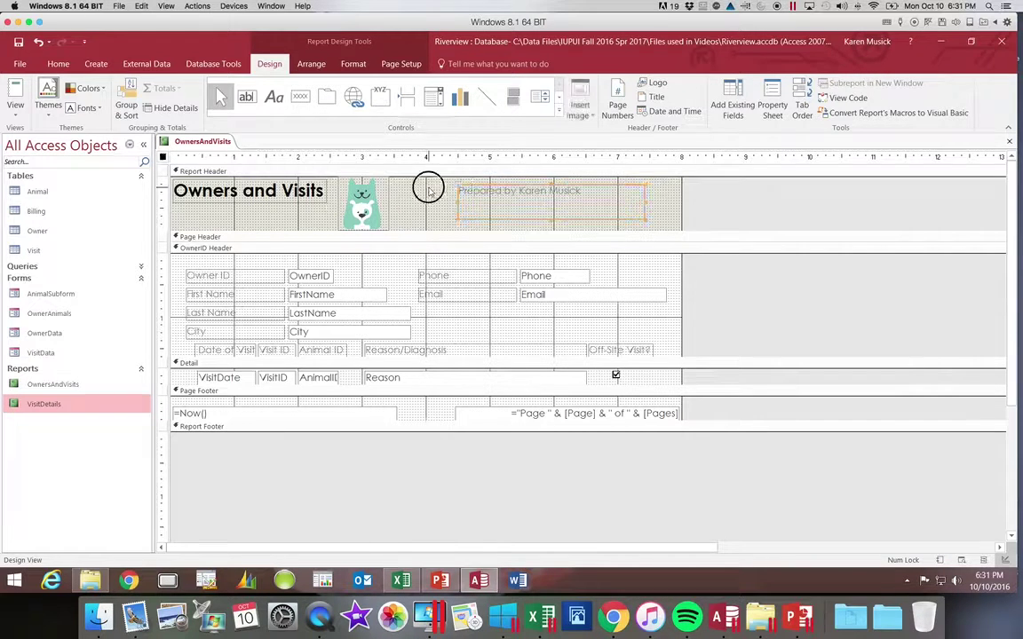
pyautogui.click(481, 208)
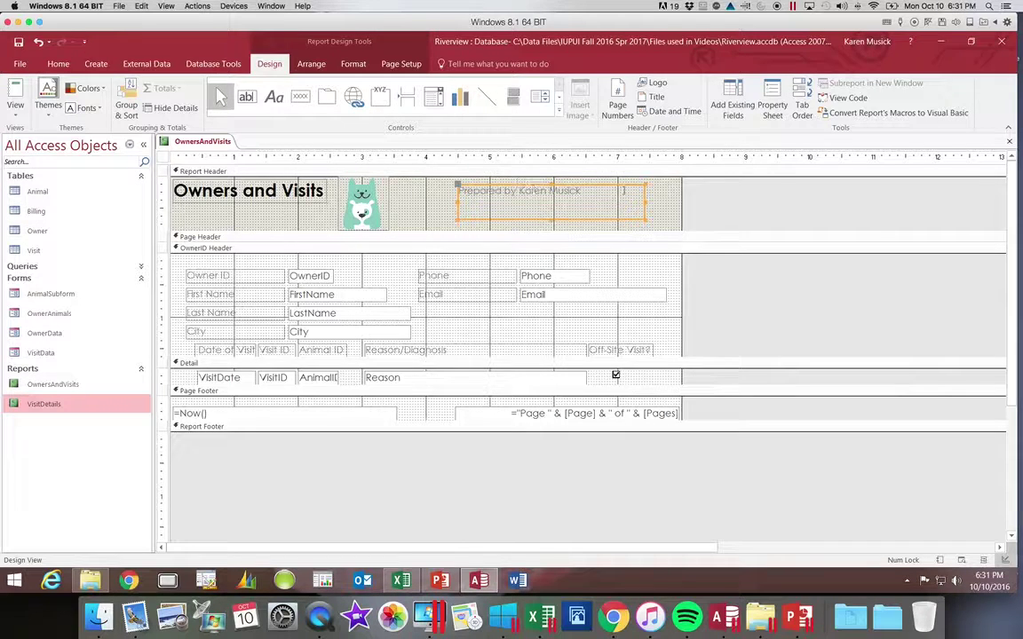
pyautogui.click(355, 67)
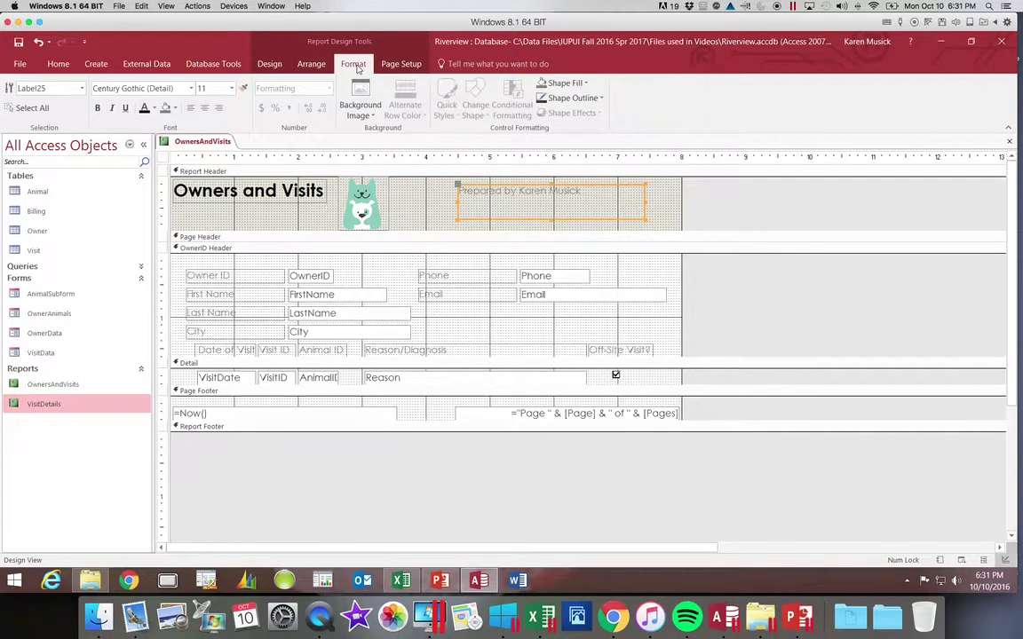
pyautogui.click(231, 88)
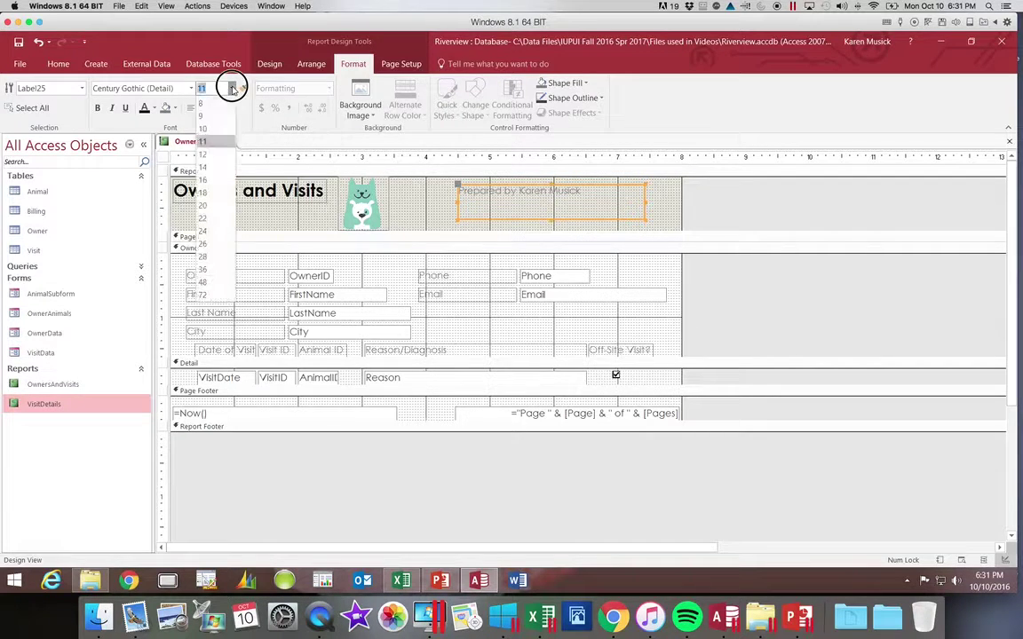
pyautogui.click(213, 206)
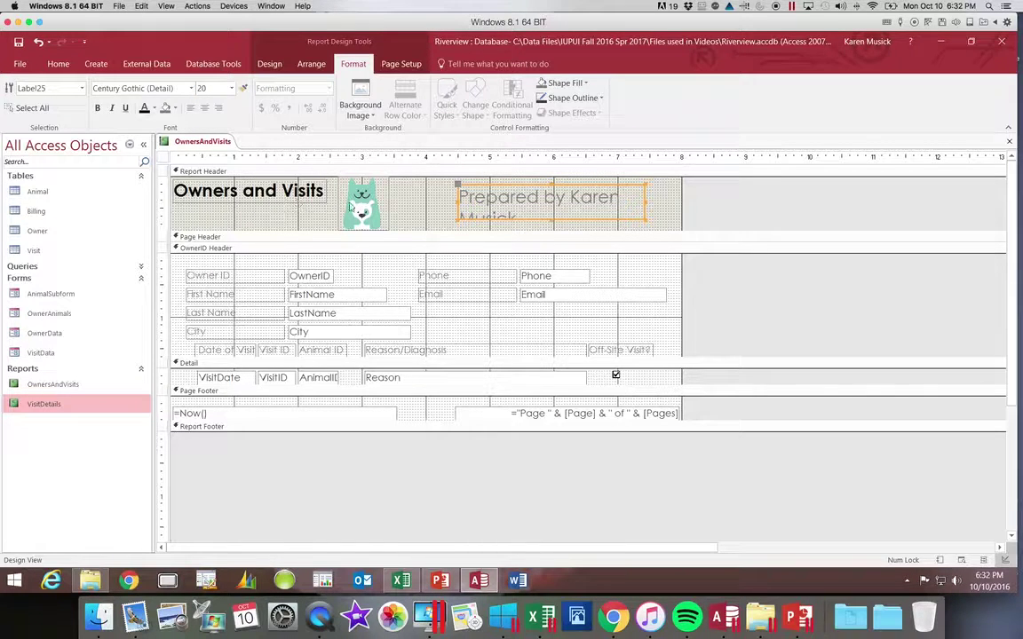
pyautogui.click(646, 203)
pyautogui.moveTo(645, 202); pyautogui.dragTo(678, 204)
pyautogui.moveTo(457, 201); pyautogui.dragTo(425, 199)
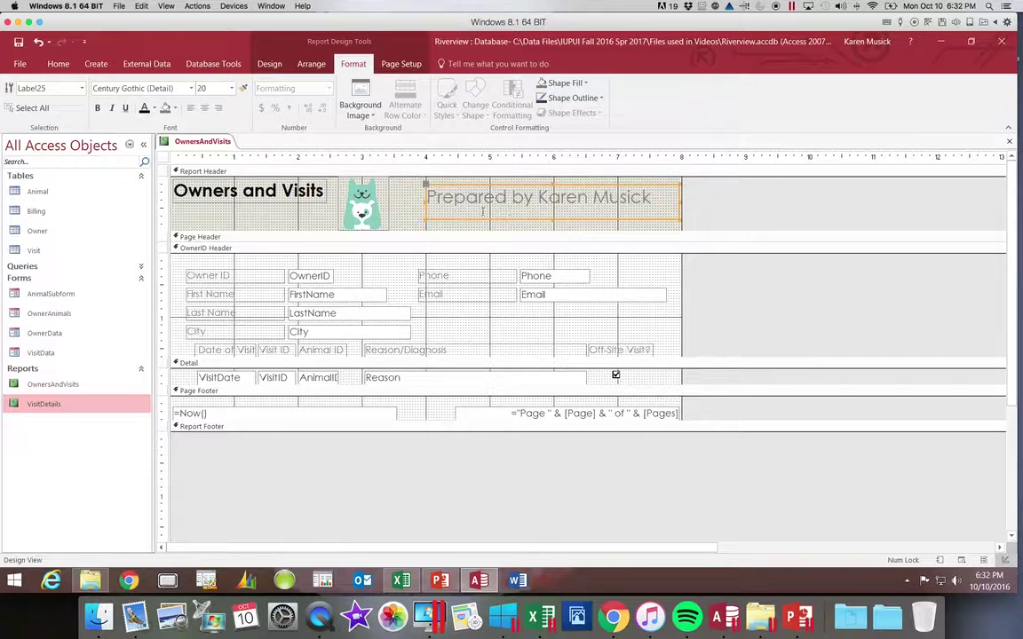
# Make the "Prepared by" label bold, color its text Dark Red, Accent 1, and save the report
pyautogui.click(98, 109)
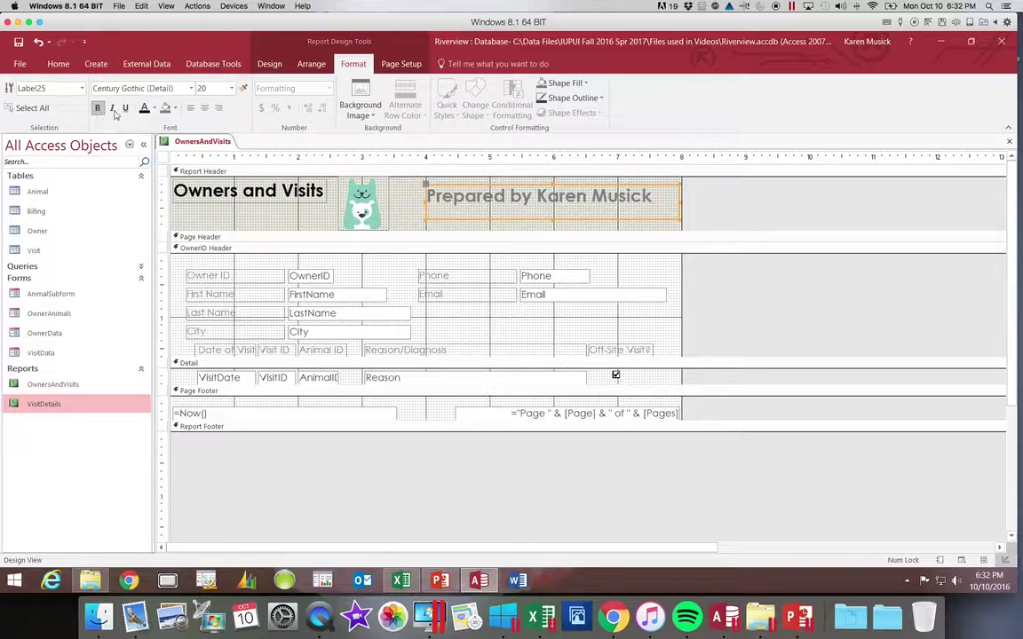
pyautogui.click(156, 108)
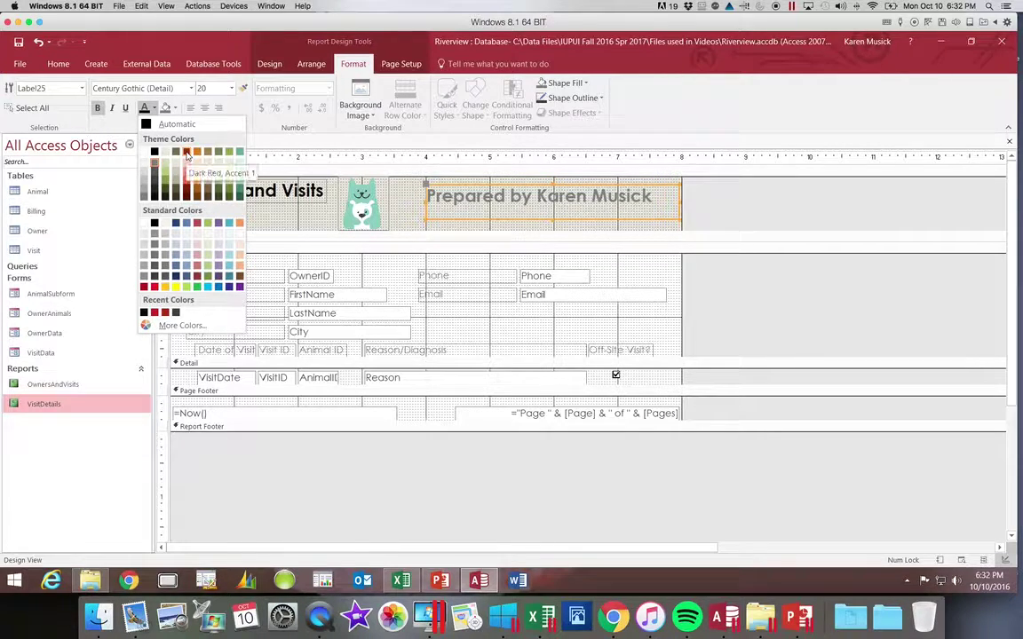
pyautogui.click(187, 153)
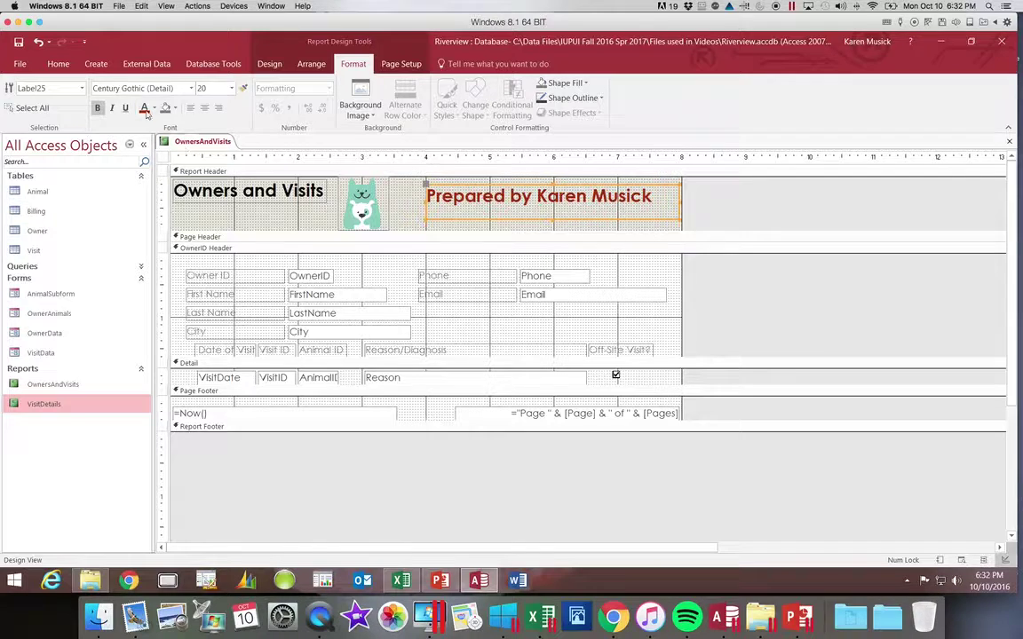
pyautogui.click(19, 43)
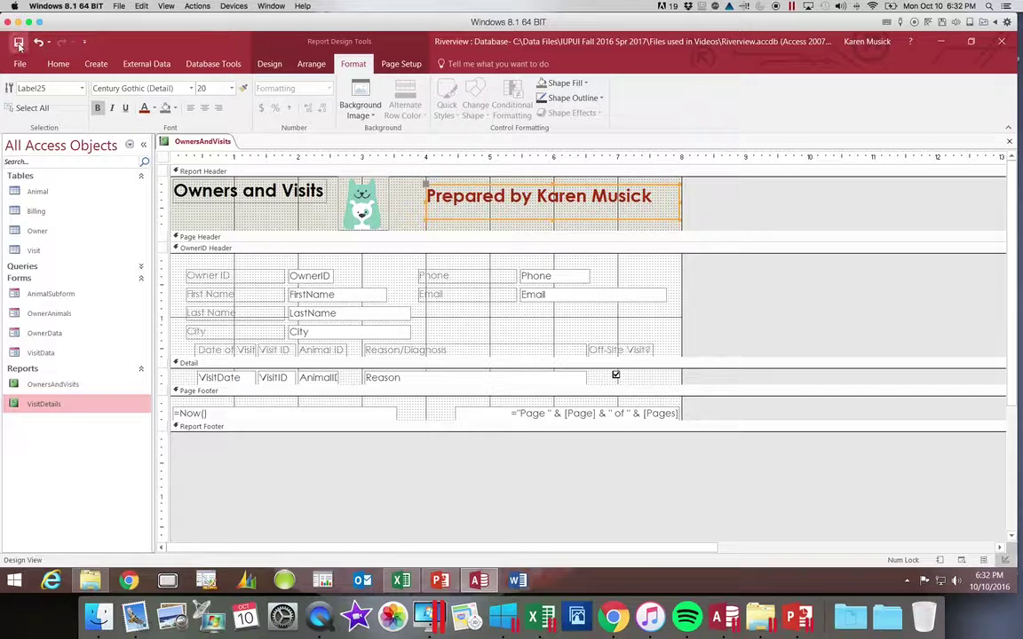
# Check every page of the OwnersAndVisits report in Print Preview, then close the preview
pyautogui.click(59, 67)
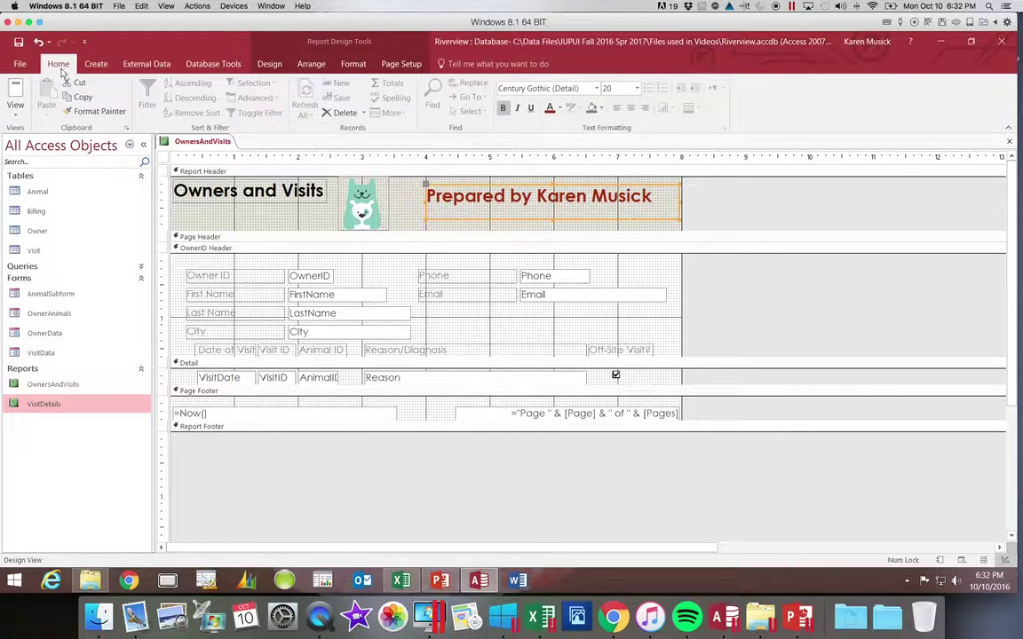
pyautogui.click(15, 113)
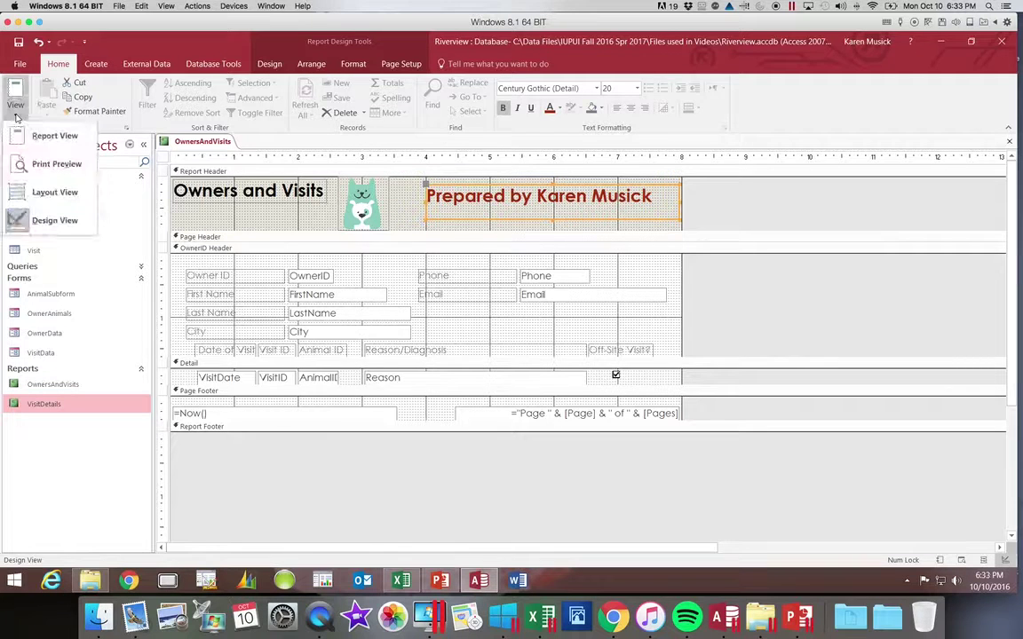
pyautogui.click(32, 166)
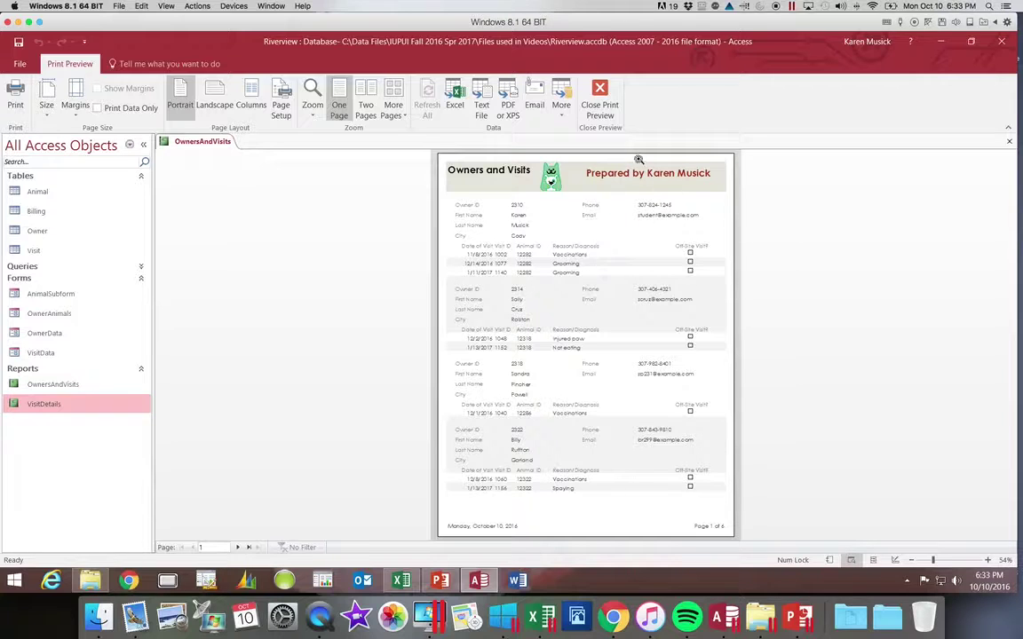
pyautogui.click(237, 547)
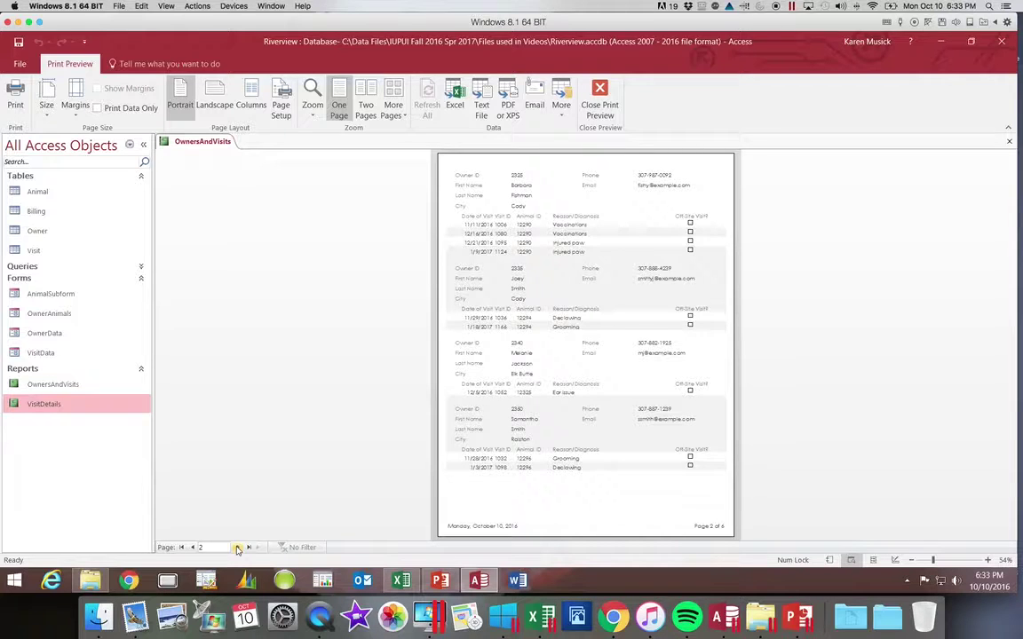
pyautogui.click(237, 548)
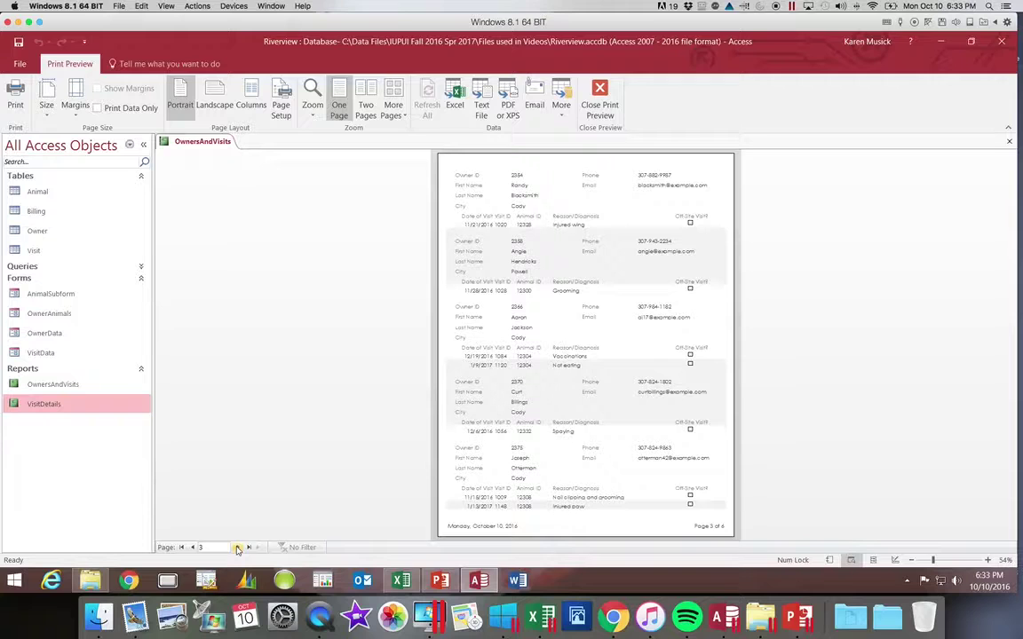
pyautogui.click(237, 548)
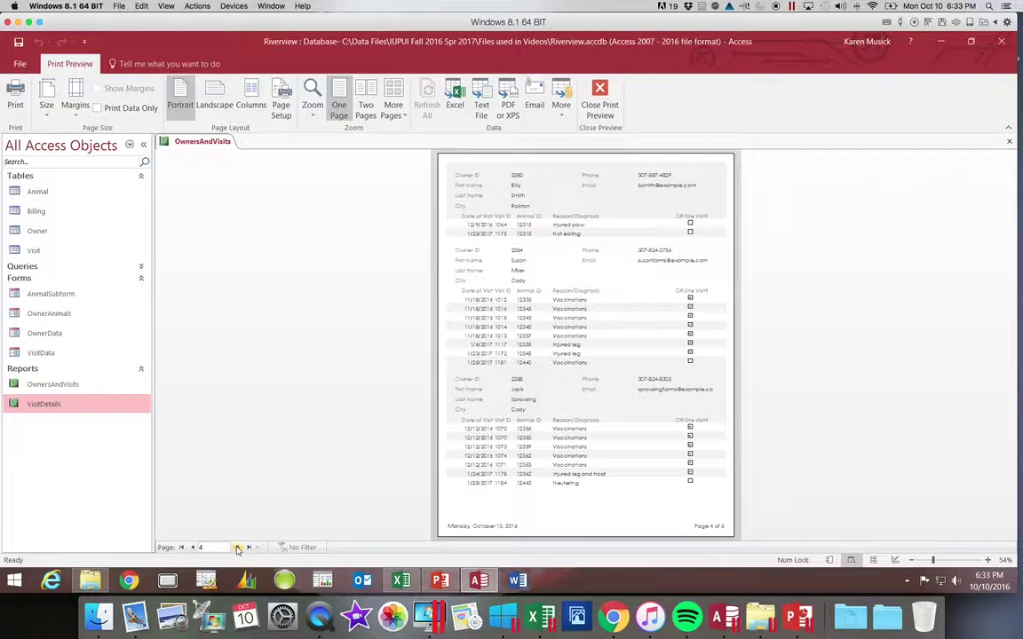
pyautogui.click(237, 548)
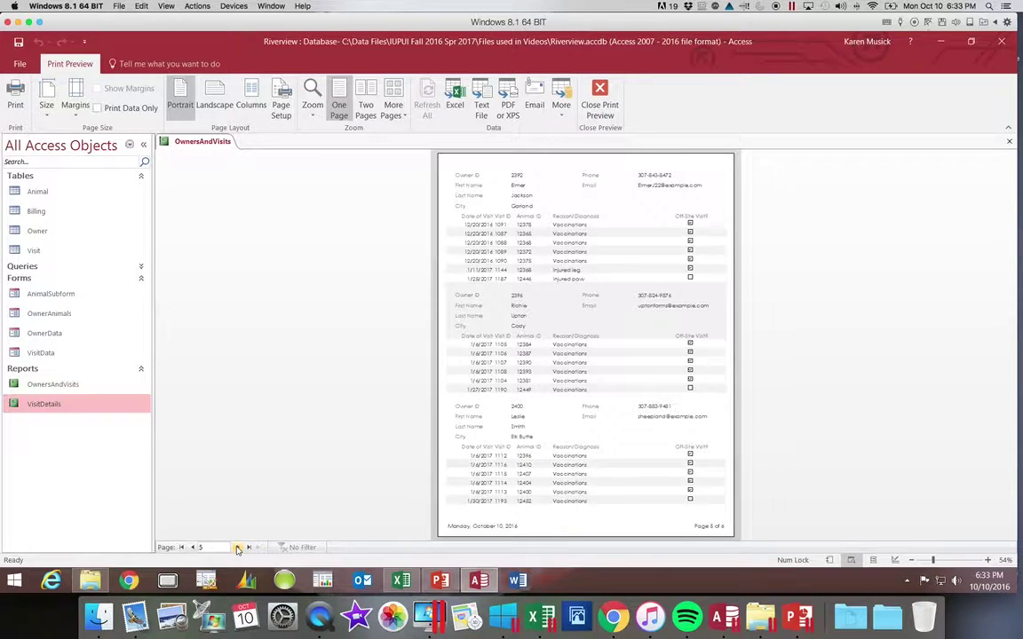
pyautogui.click(237, 547)
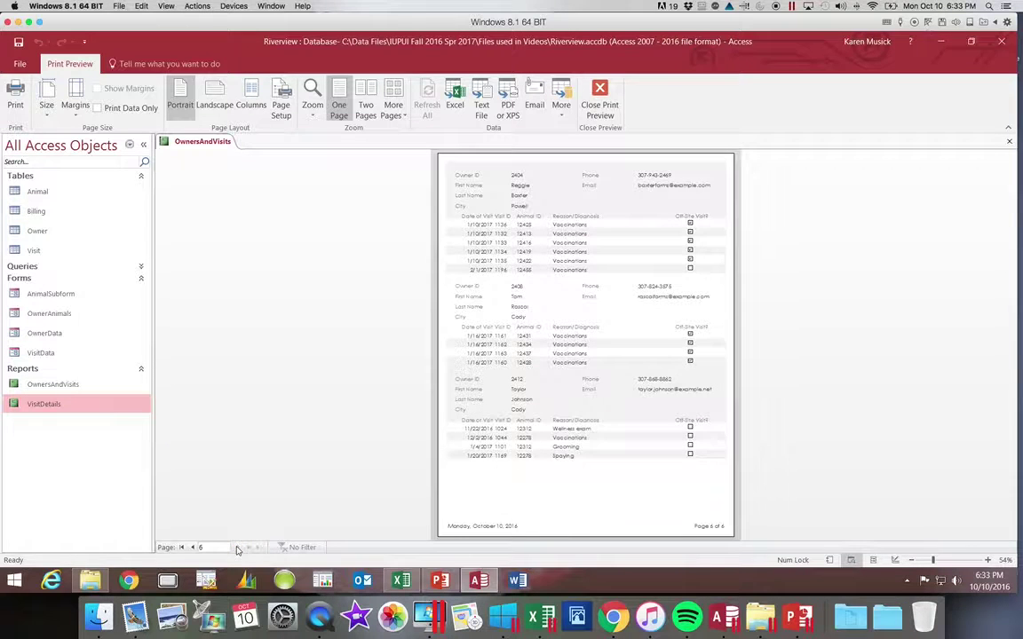
pyautogui.click(237, 547)
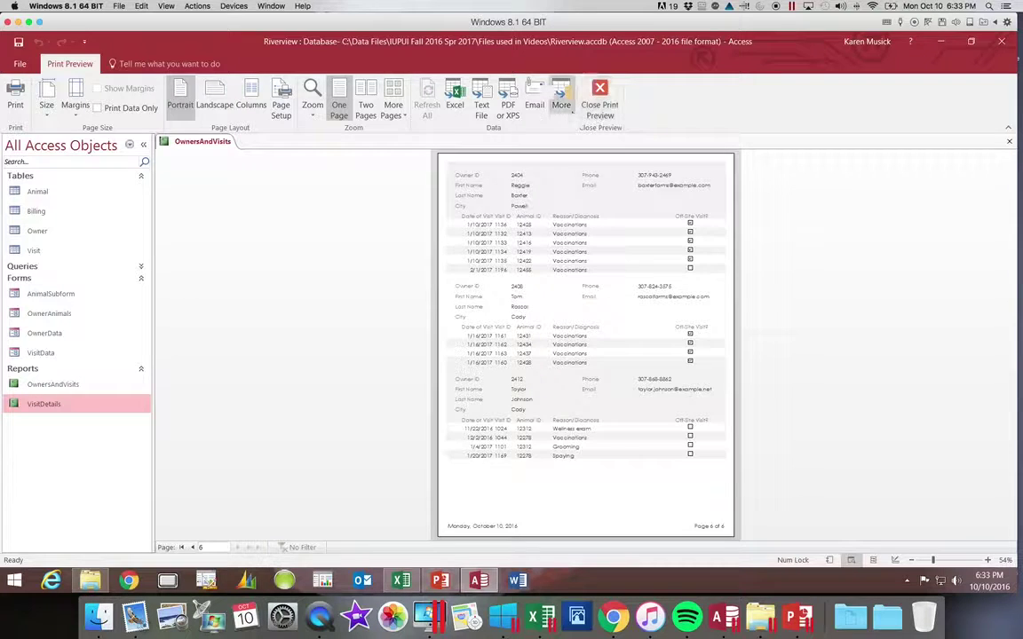
pyautogui.click(599, 99)
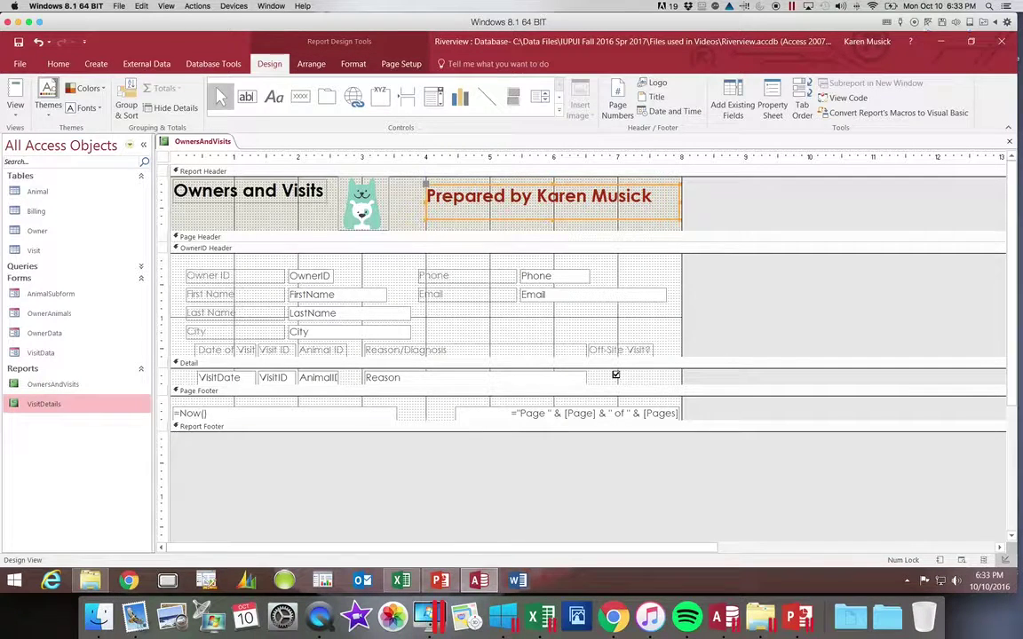
# Switch the report to Layout View and open the conditional formatting rules for the City values
pyautogui.click(15, 111)
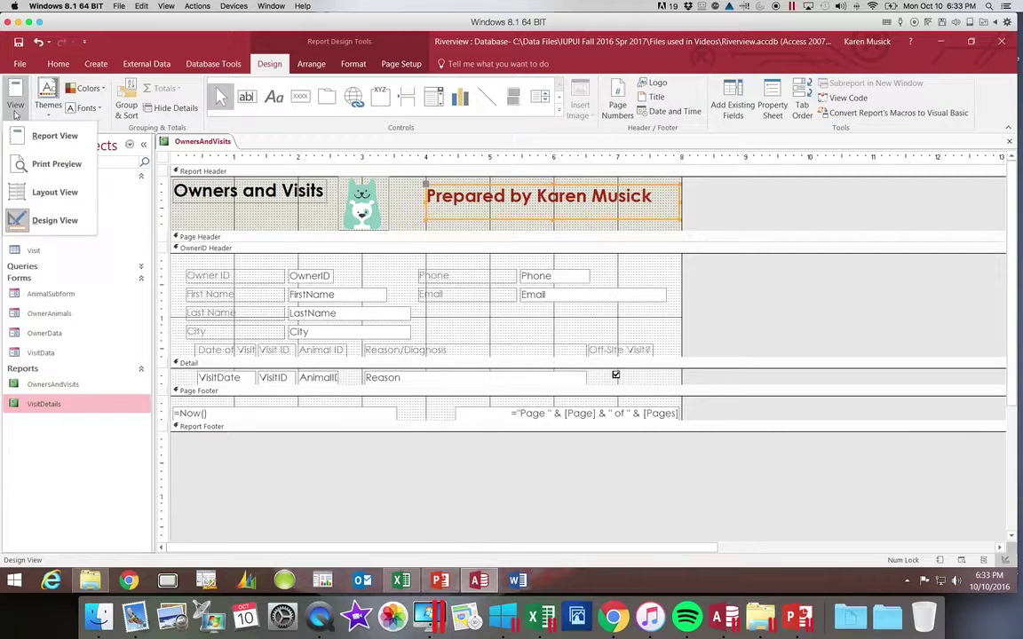
pyautogui.click(53, 193)
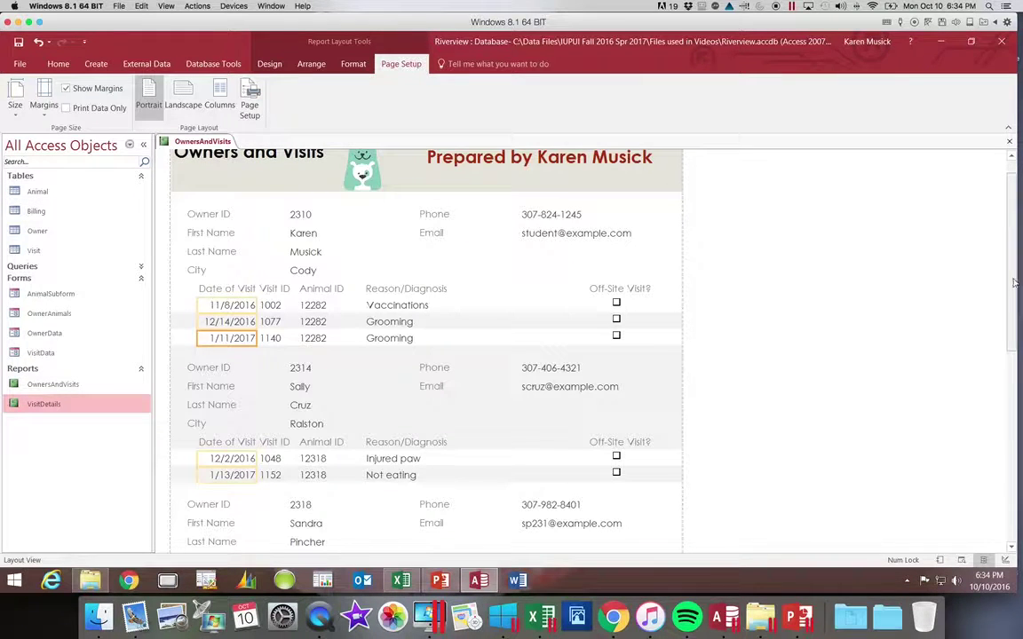
pyautogui.moveTo(1011, 251); pyautogui.dragTo(1012, 225)
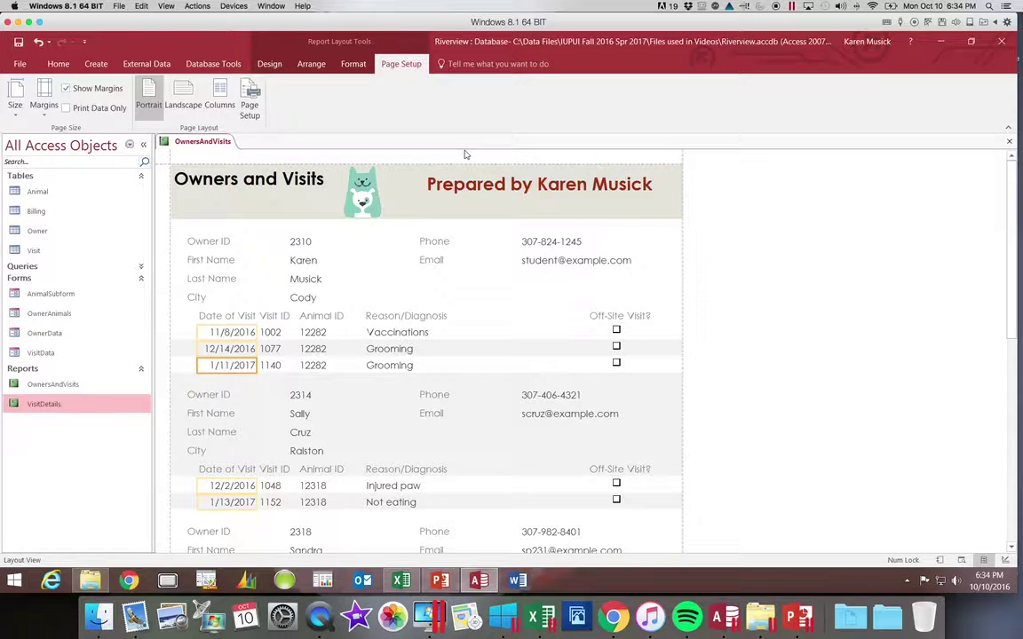
pyautogui.click(352, 64)
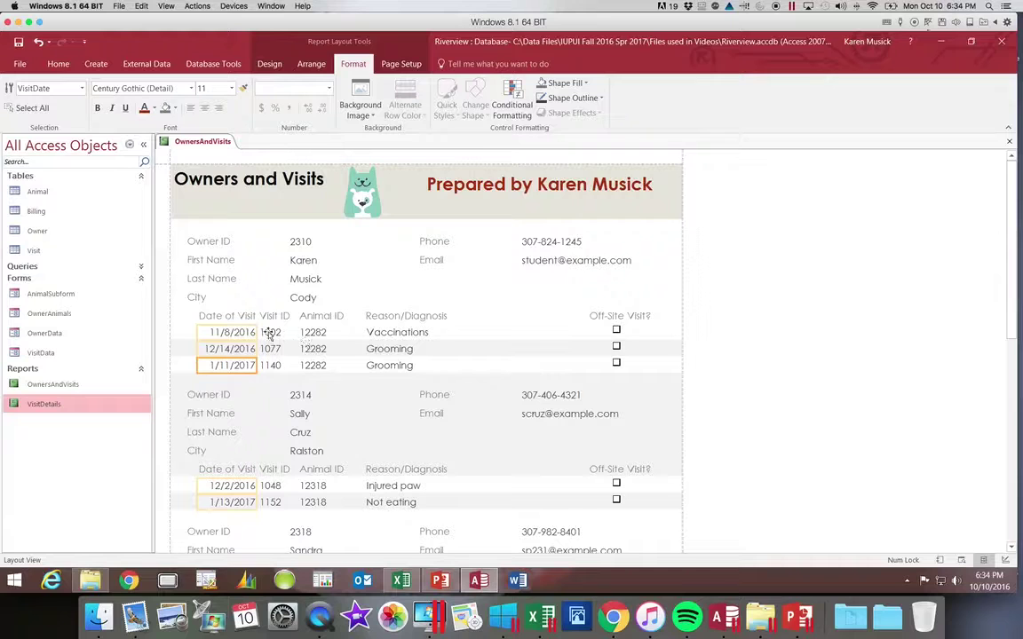
pyautogui.click(298, 297)
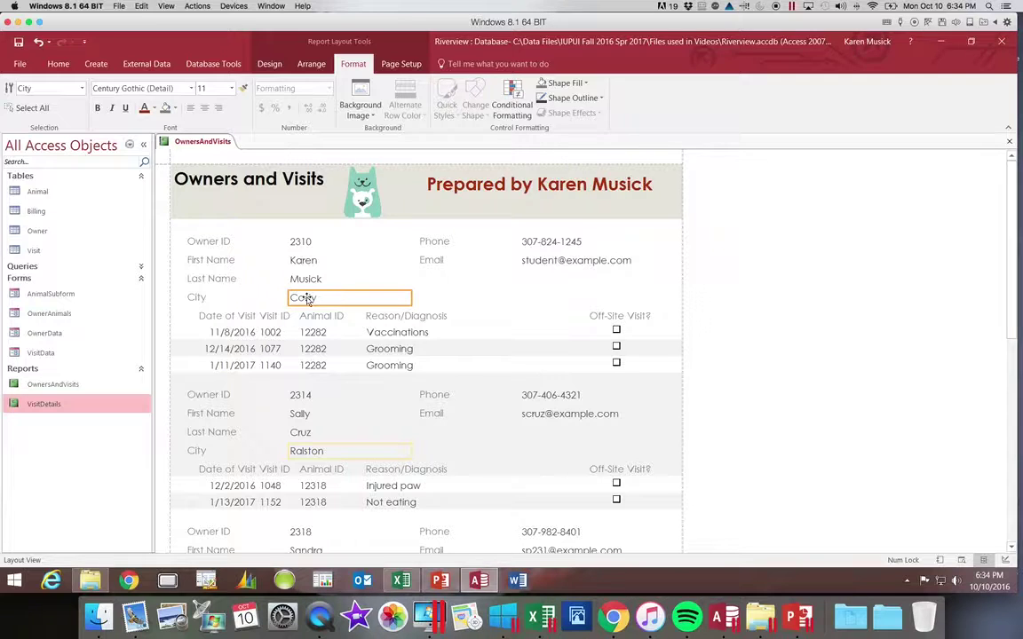
pyautogui.click(518, 120)
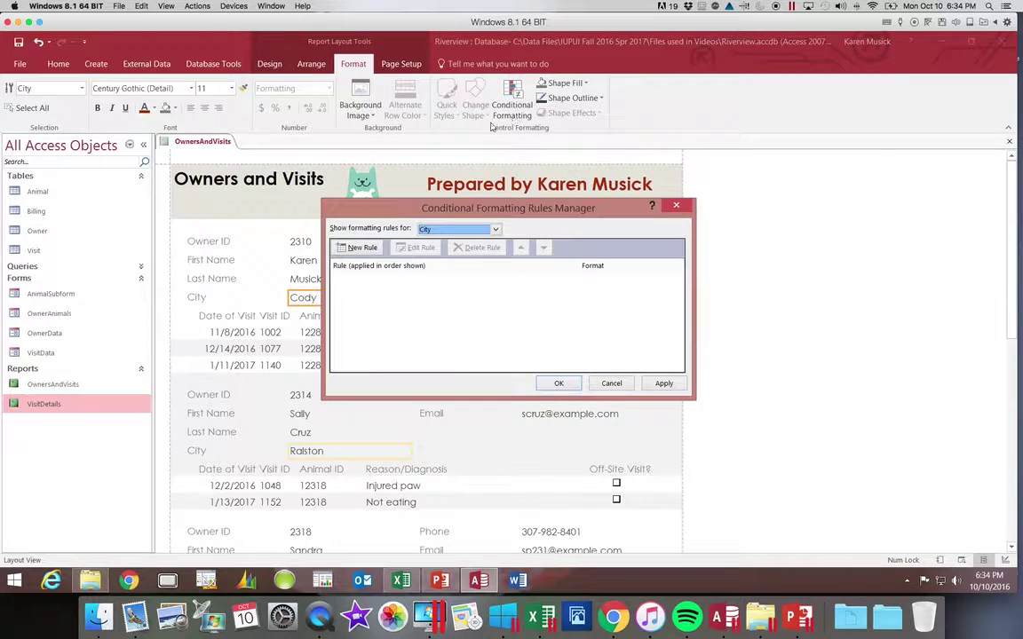
pyautogui.moveTo(506, 210); pyautogui.dragTo(387, 171)
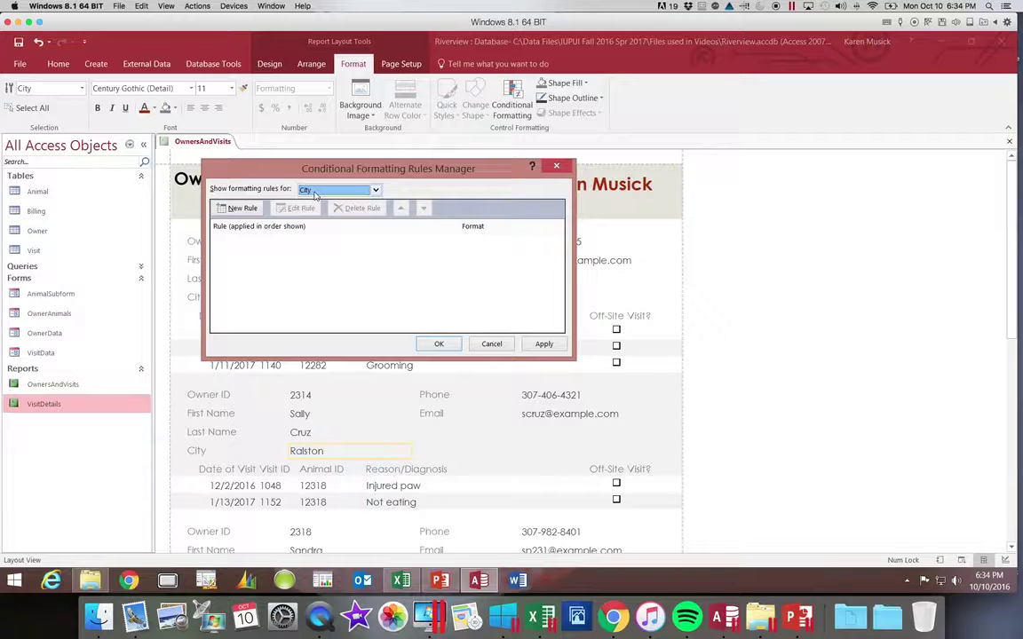
pyautogui.click(375, 190)
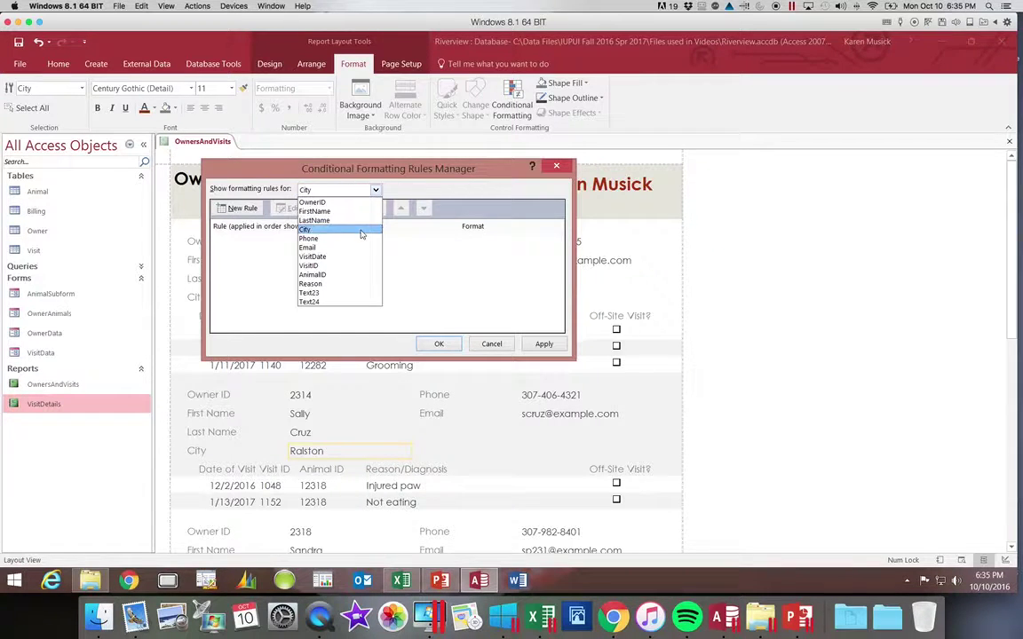
pyautogui.click(362, 233)
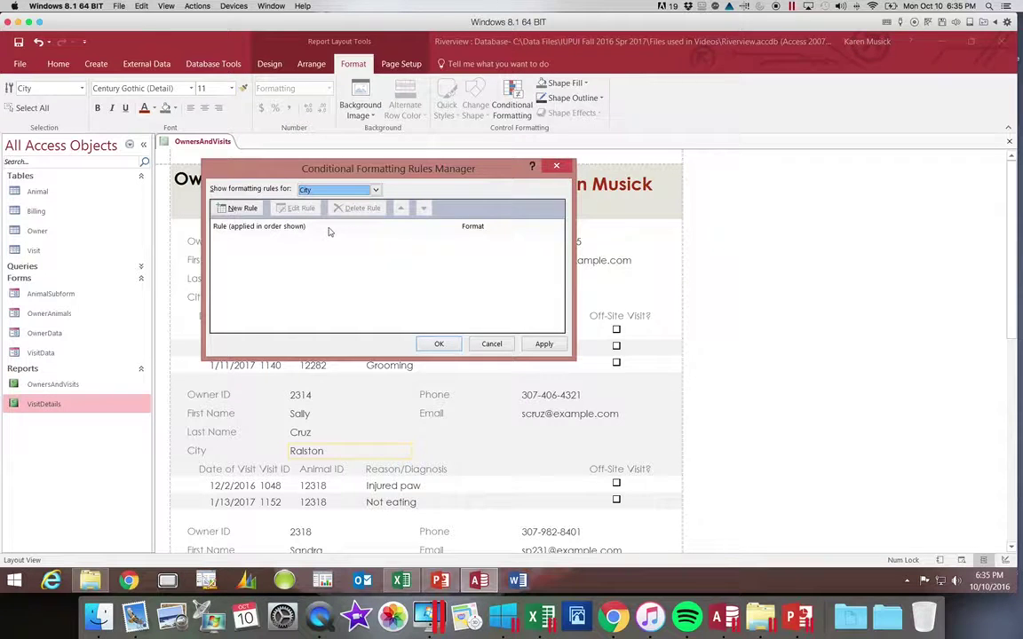
# Add a new conditional formatting rule for City that applies when the field value is equal to Ralston
pyautogui.click(244, 208)
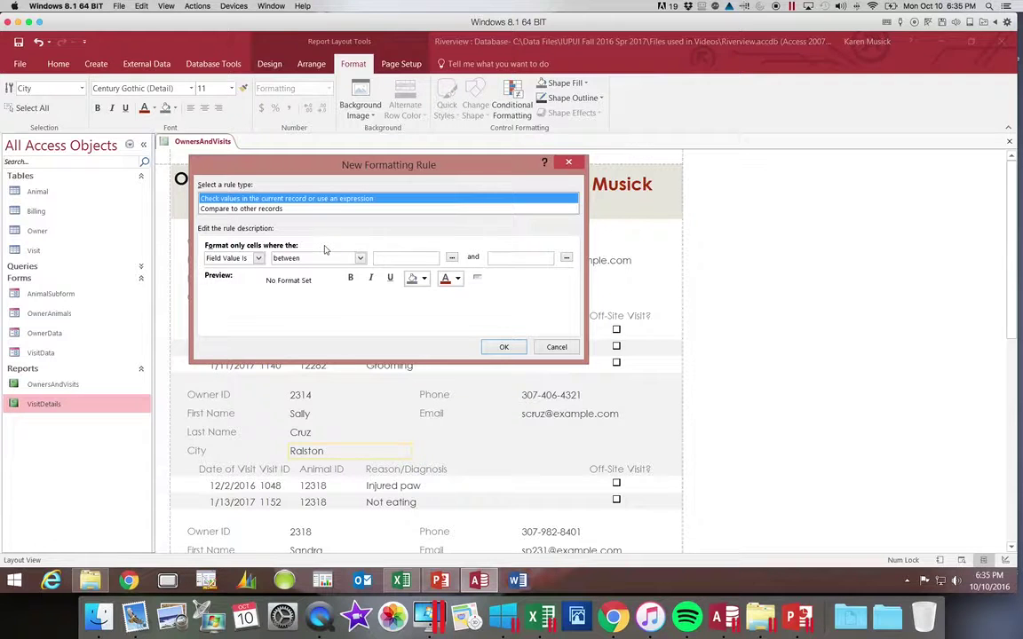
pyautogui.click(259, 258)
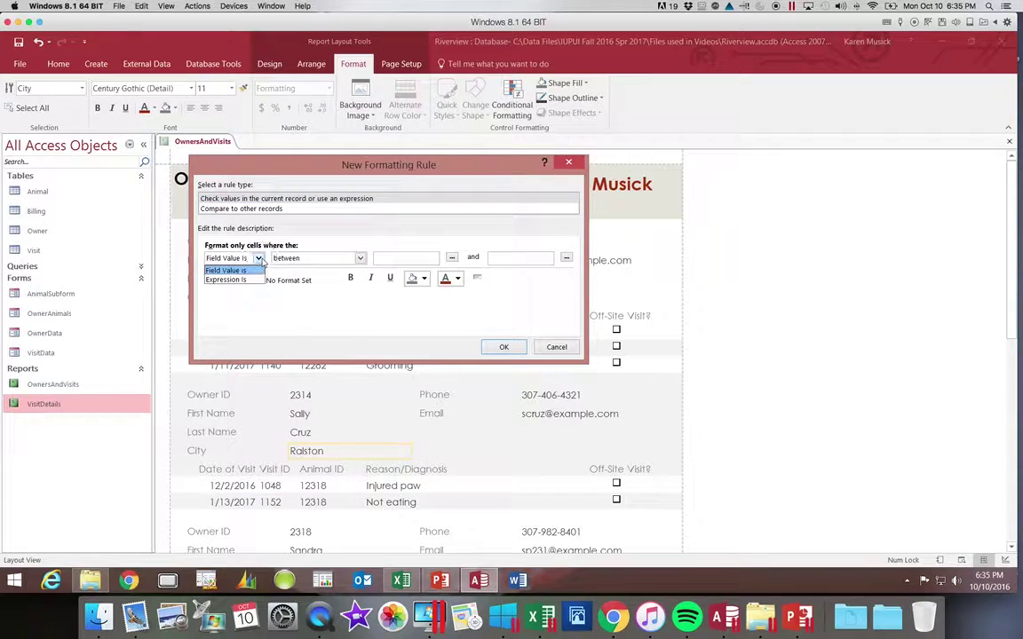
pyautogui.click(362, 259)
pyautogui.click(361, 260)
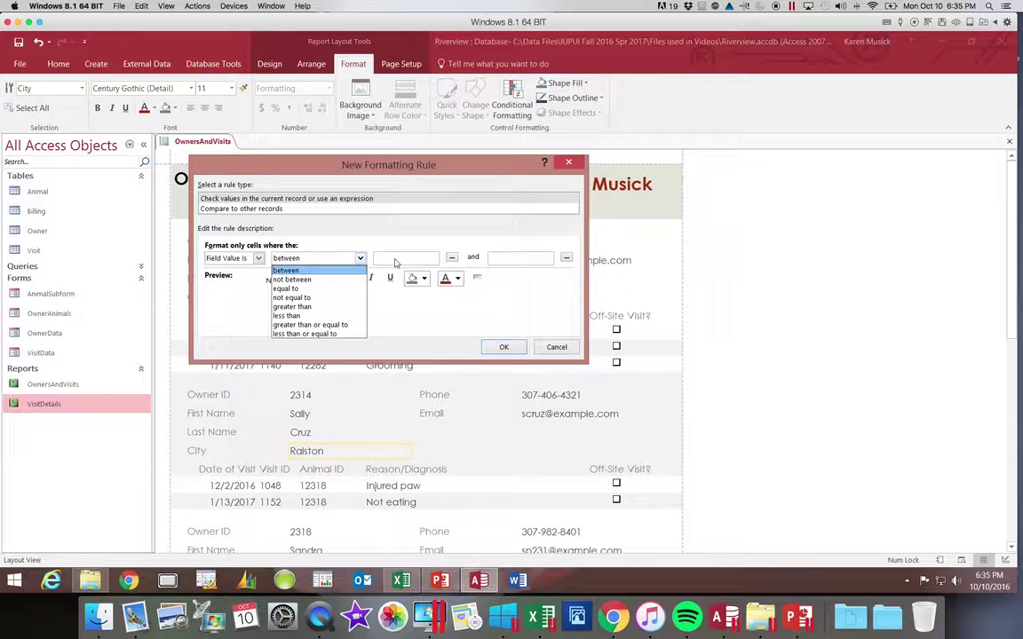
pyautogui.click(313, 290)
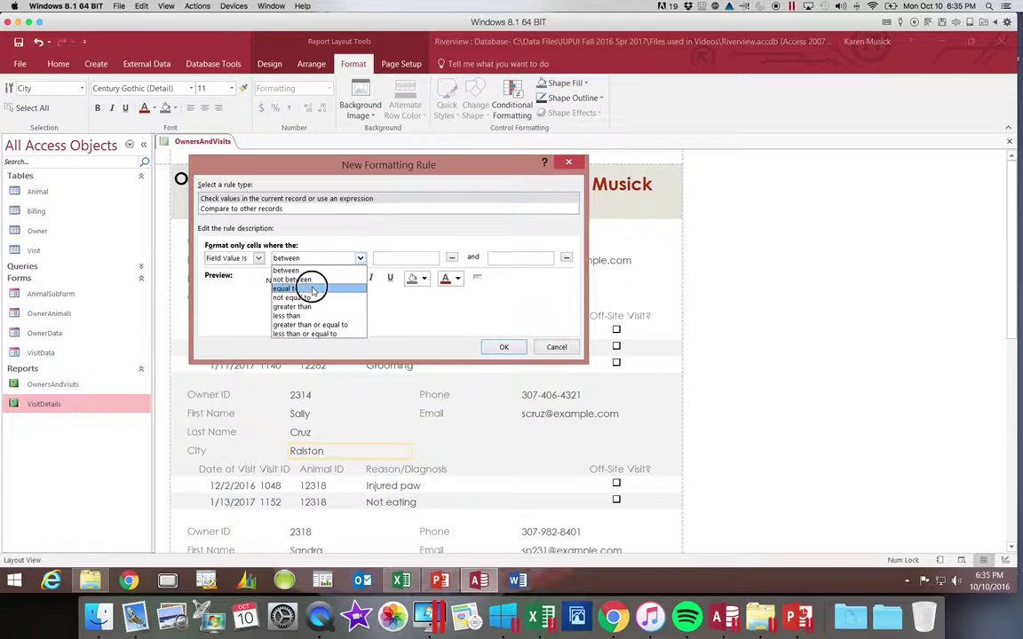
pyautogui.click(435, 257)
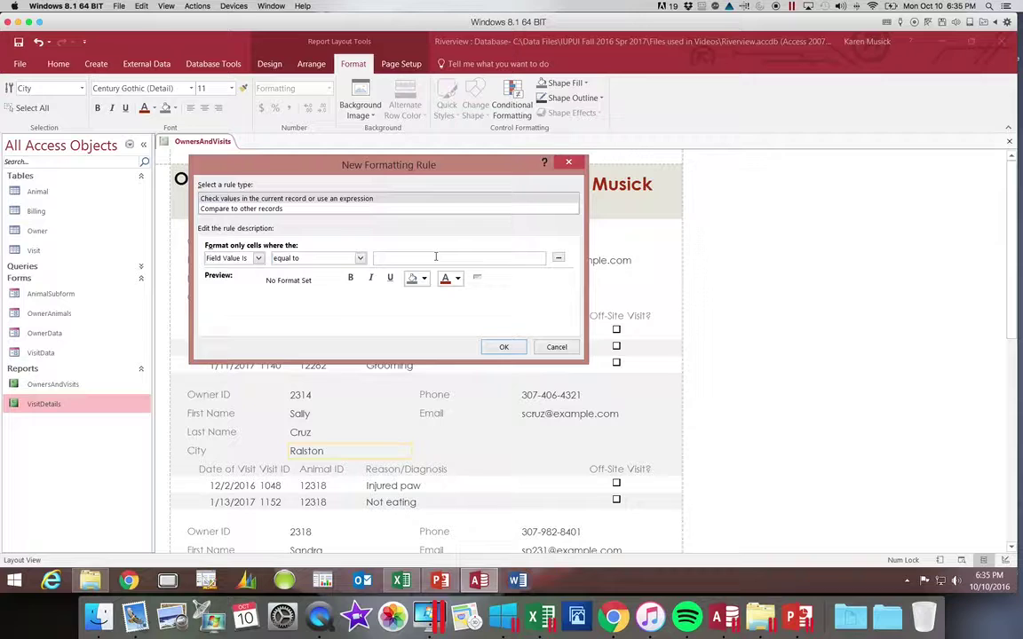
pyautogui.write('Ralston')
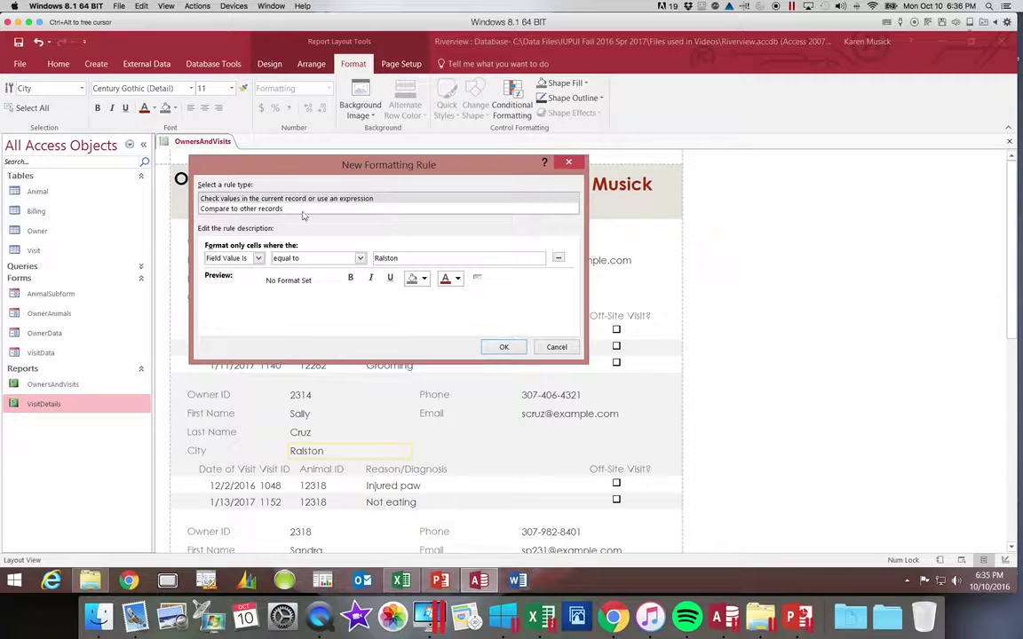
# Format the Ralston rule with dark red, bold text and apply it to the report's City values
pyautogui.click(458, 278)
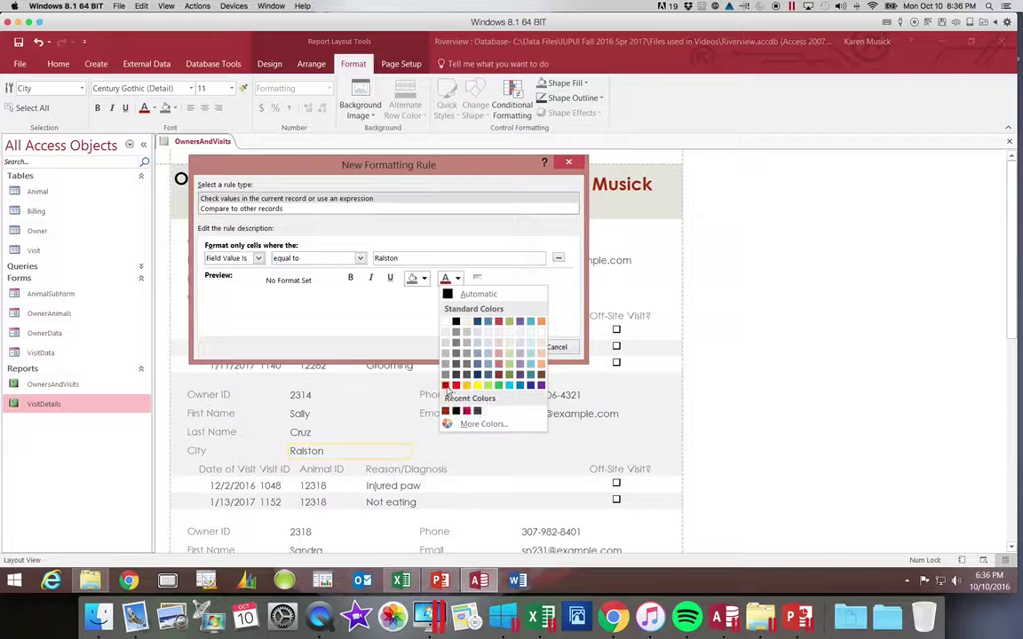
pyautogui.click(449, 387)
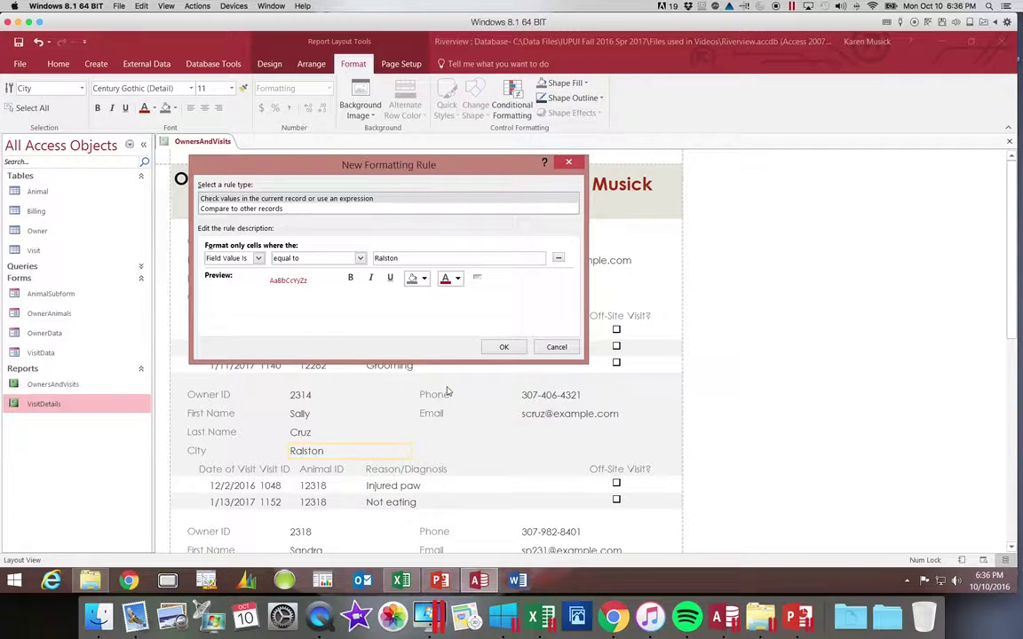
pyautogui.click(352, 278)
pyautogui.click(503, 347)
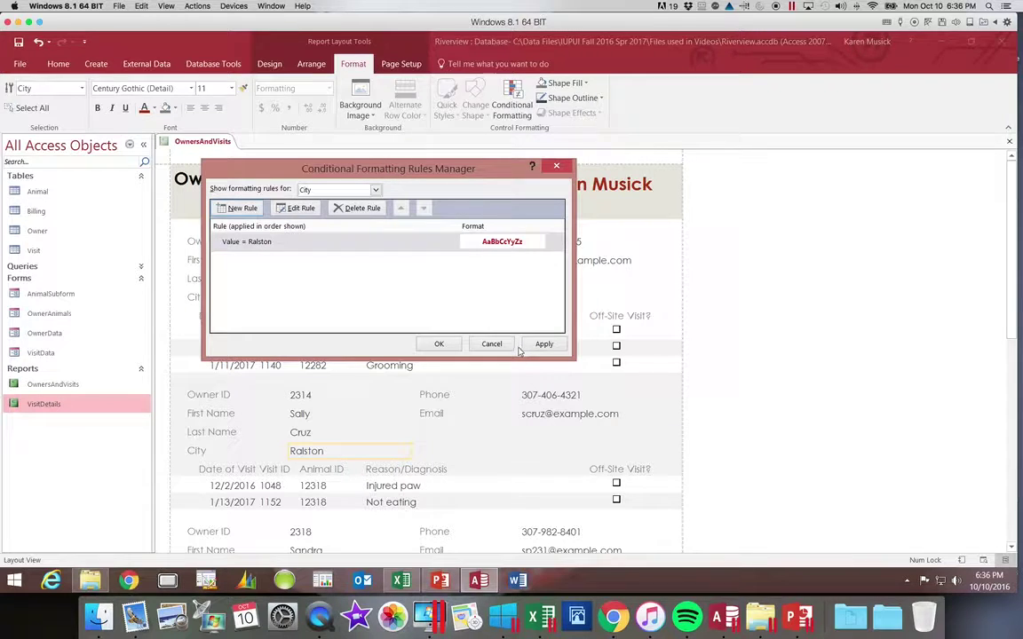
pyautogui.click(447, 343)
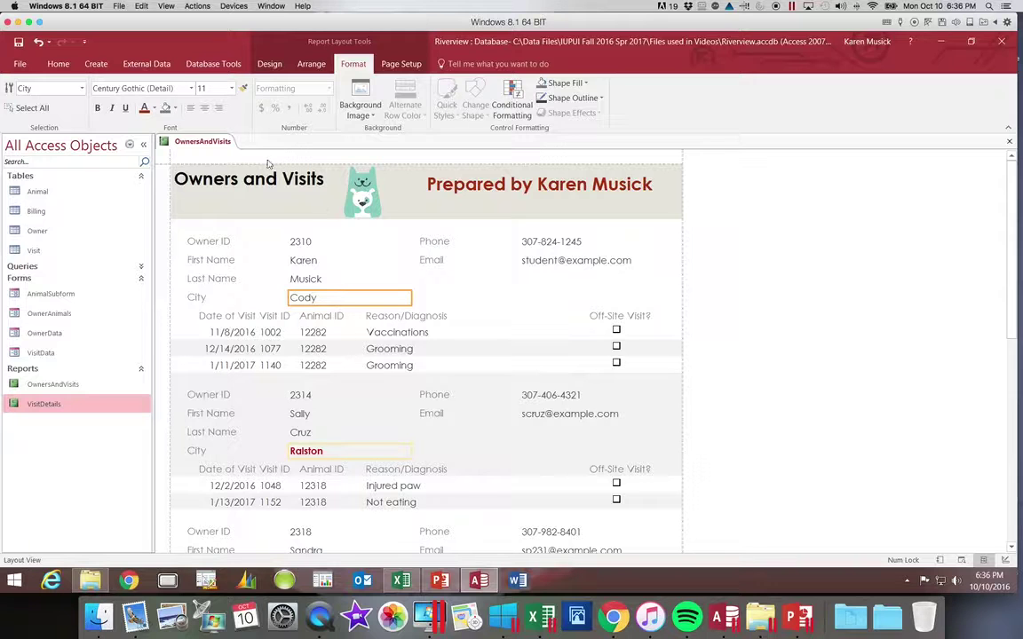
# Check the City formatting on pages 1 through 4 of the OwnersAndVisits report in Print Preview
pyautogui.click(58, 65)
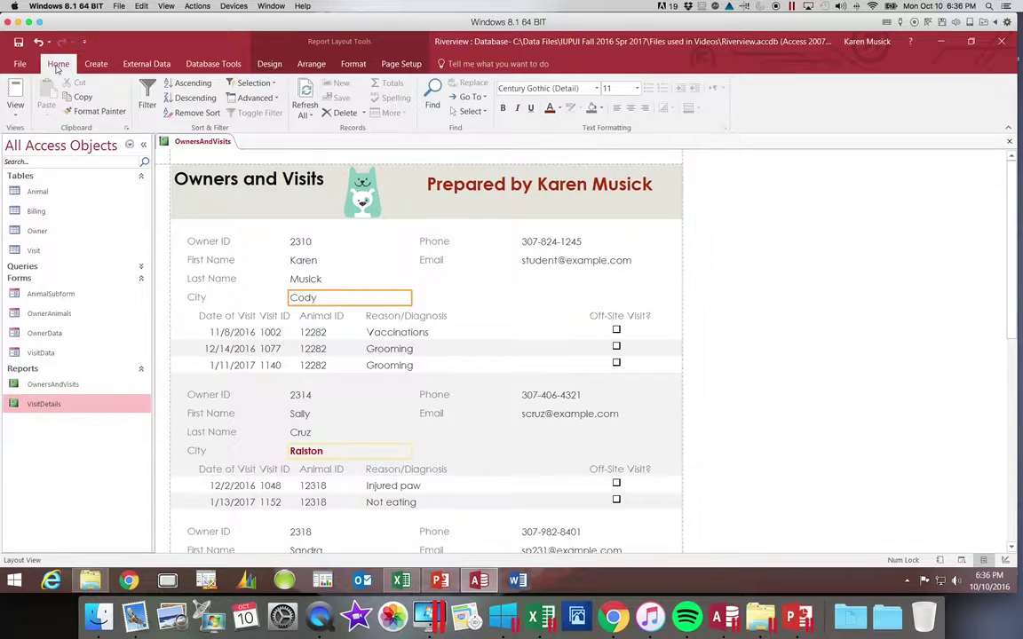
pyautogui.click(17, 116)
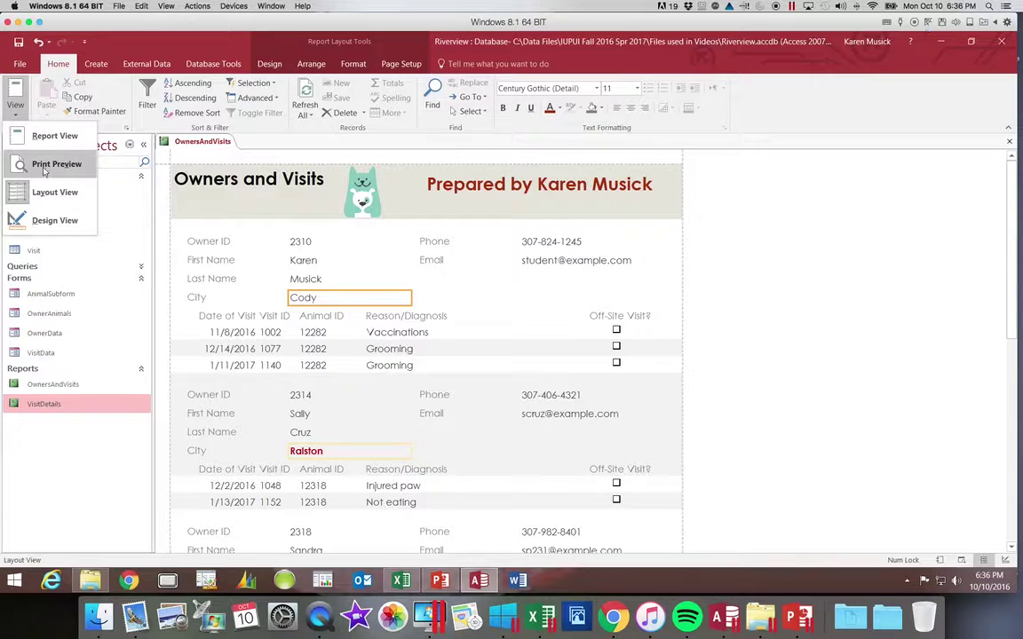
pyautogui.click(39, 163)
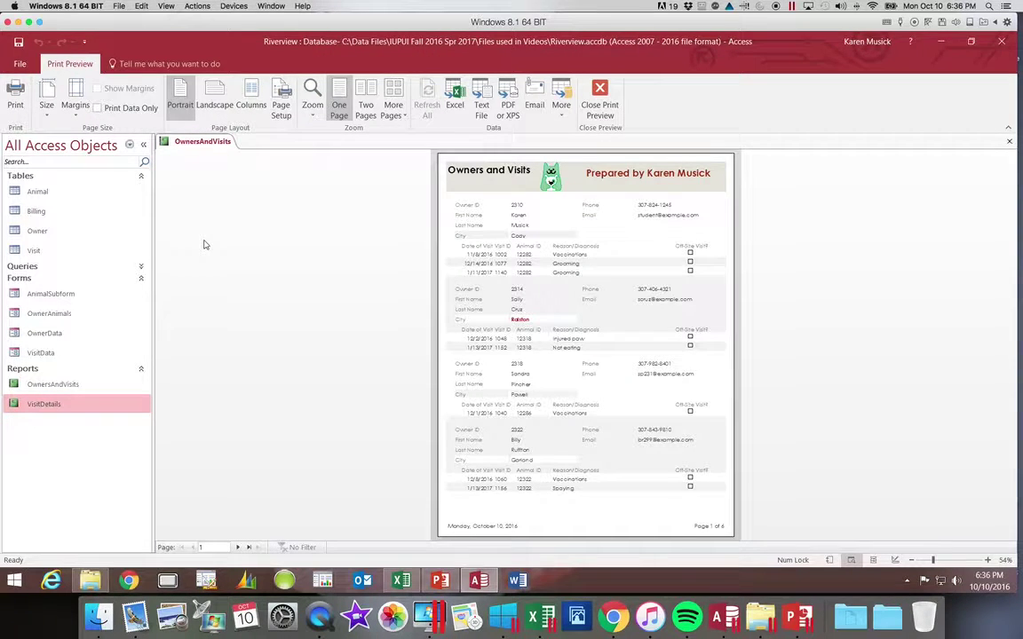
pyautogui.click(237, 547)
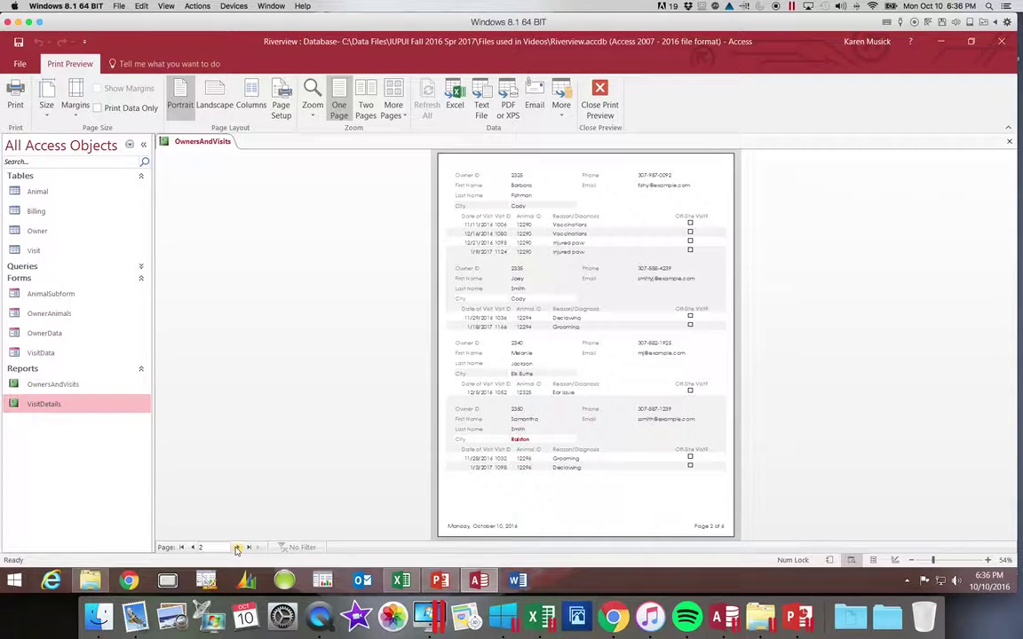
pyautogui.click(237, 547)
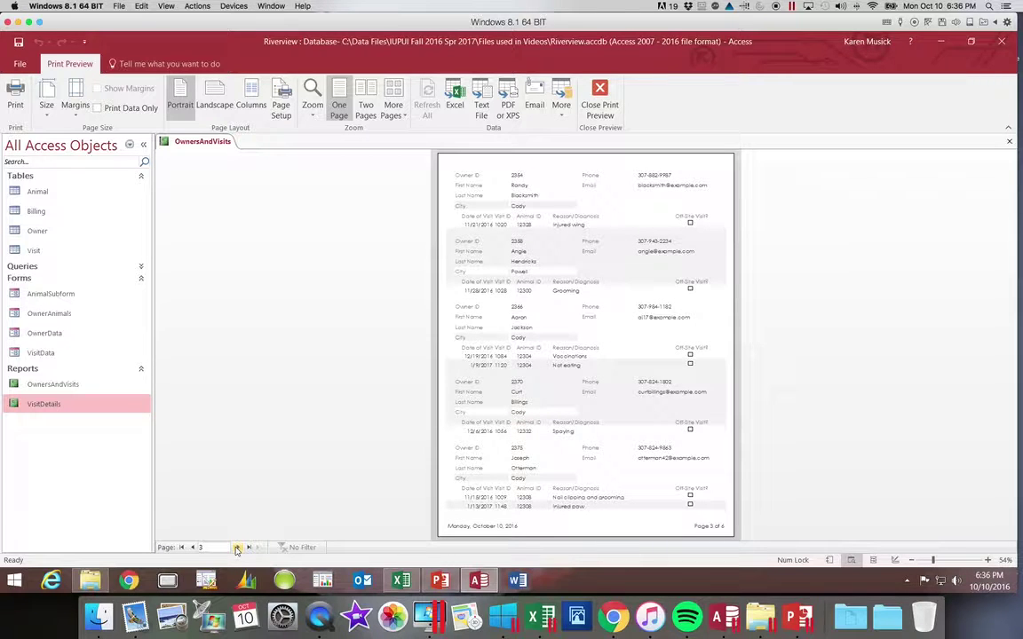
pyautogui.click(237, 547)
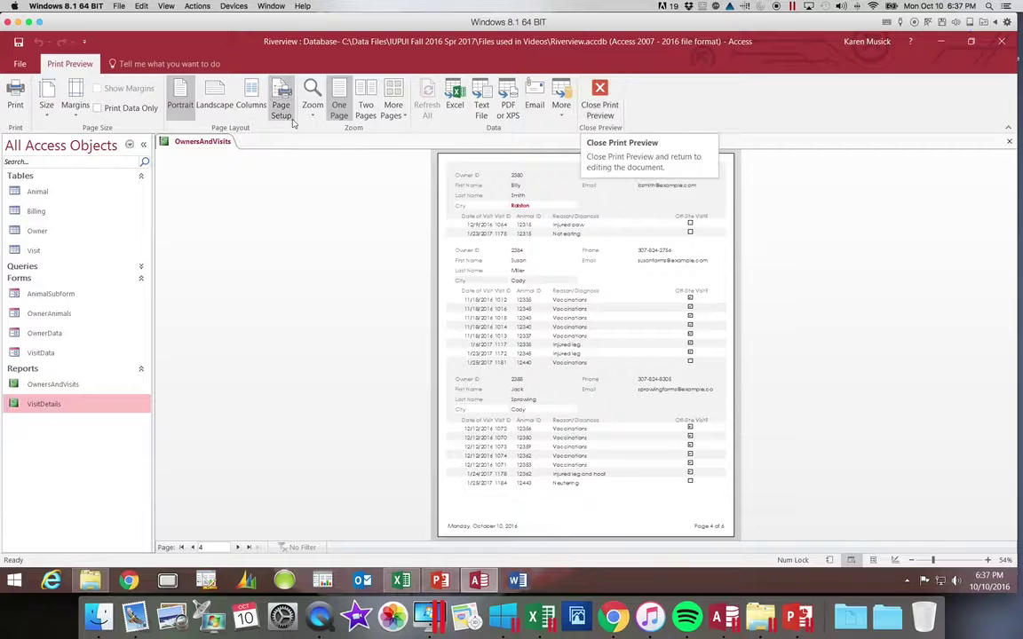
# View the print settings without printing, then close Print Preview and the OwnersAndVisits report
pyautogui.click(16, 99)
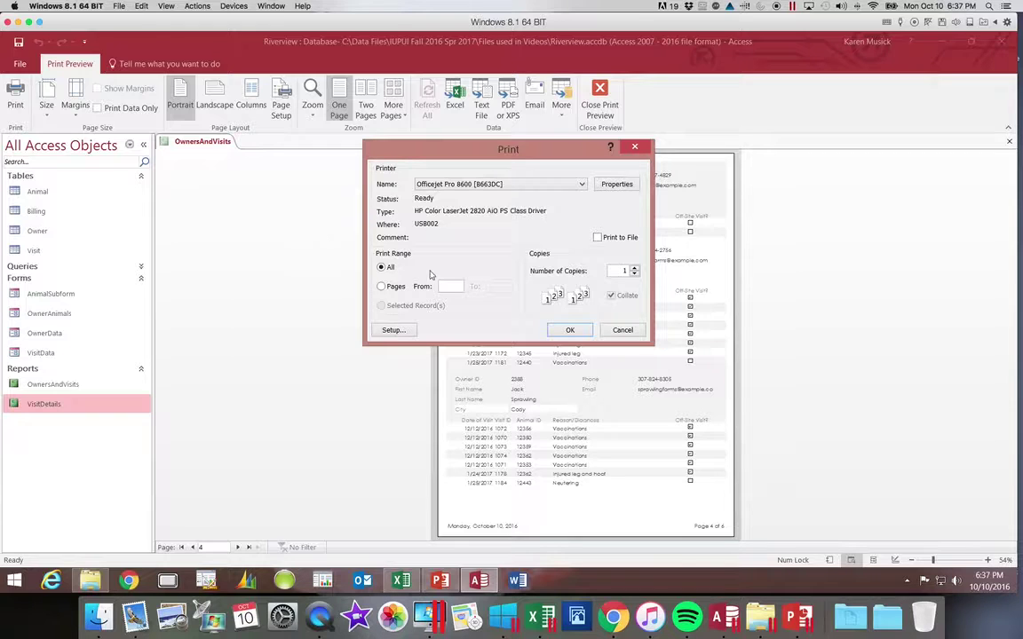
pyautogui.click(622, 331)
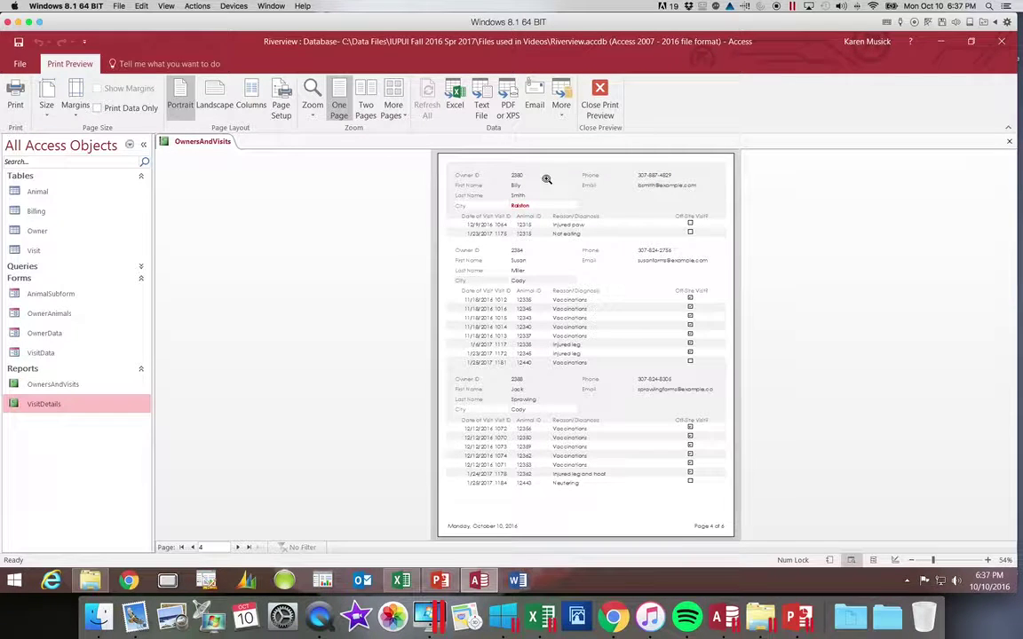
pyautogui.click(596, 104)
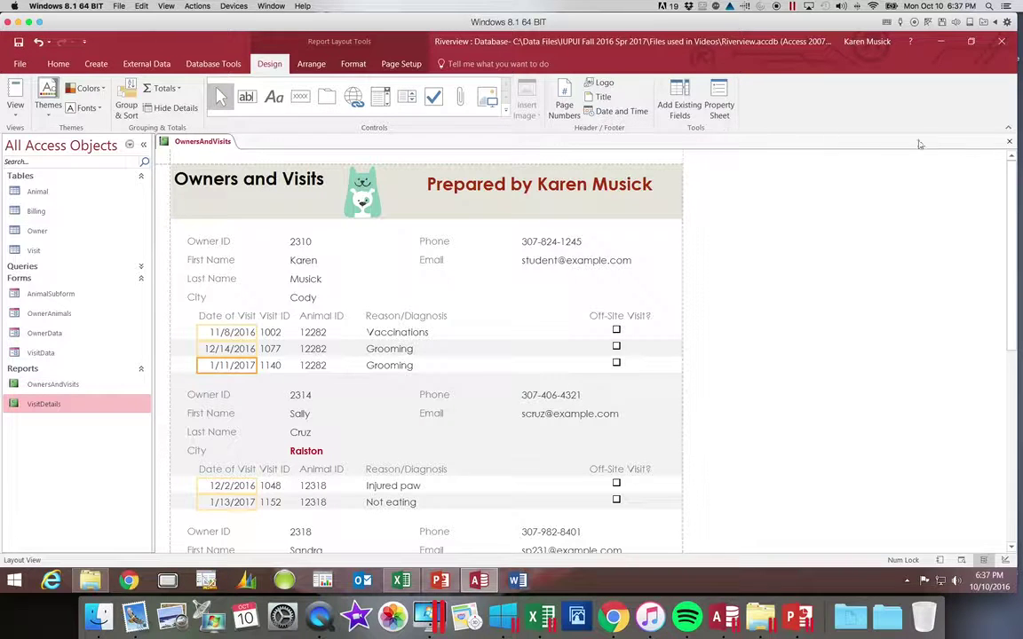
pyautogui.click(1009, 141)
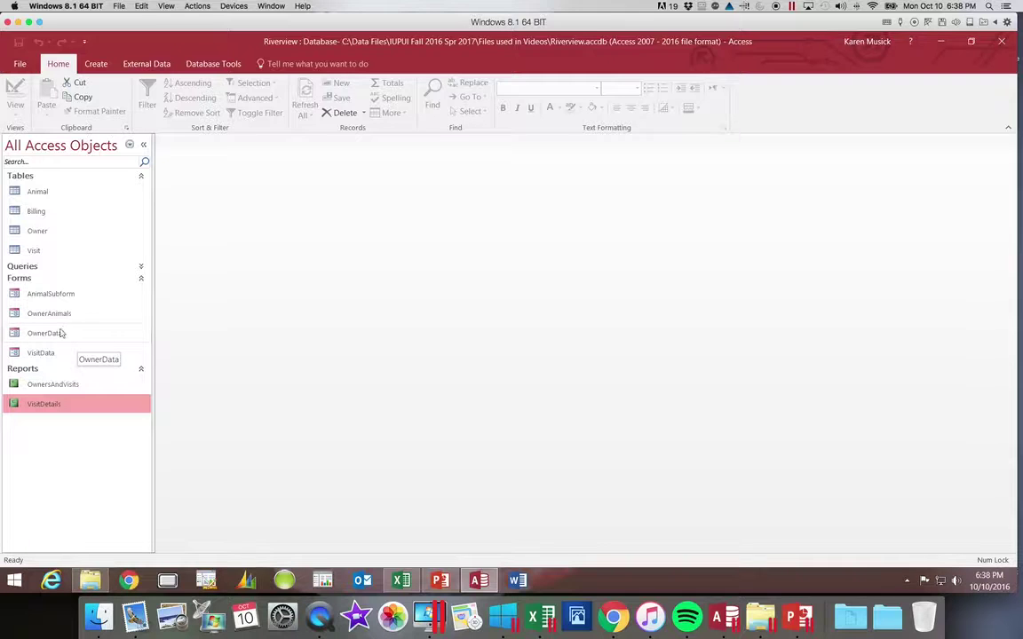
pyautogui.click(15, 314)
pyautogui.click(12, 293)
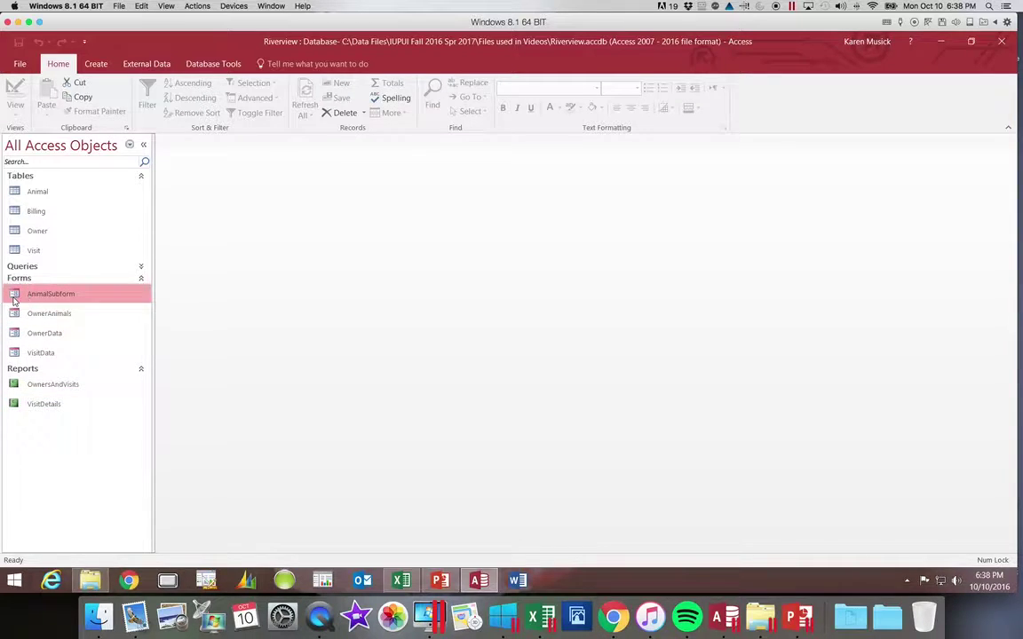
pyautogui.click(14, 313)
pyautogui.click(14, 293)
pyautogui.click(14, 316)
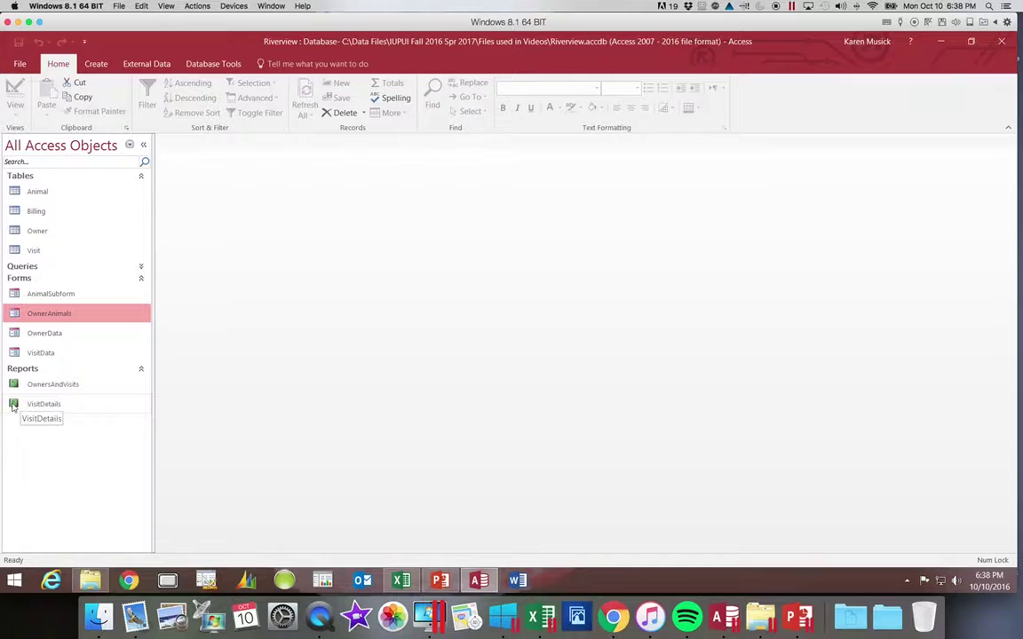
pyautogui.click(15, 389)
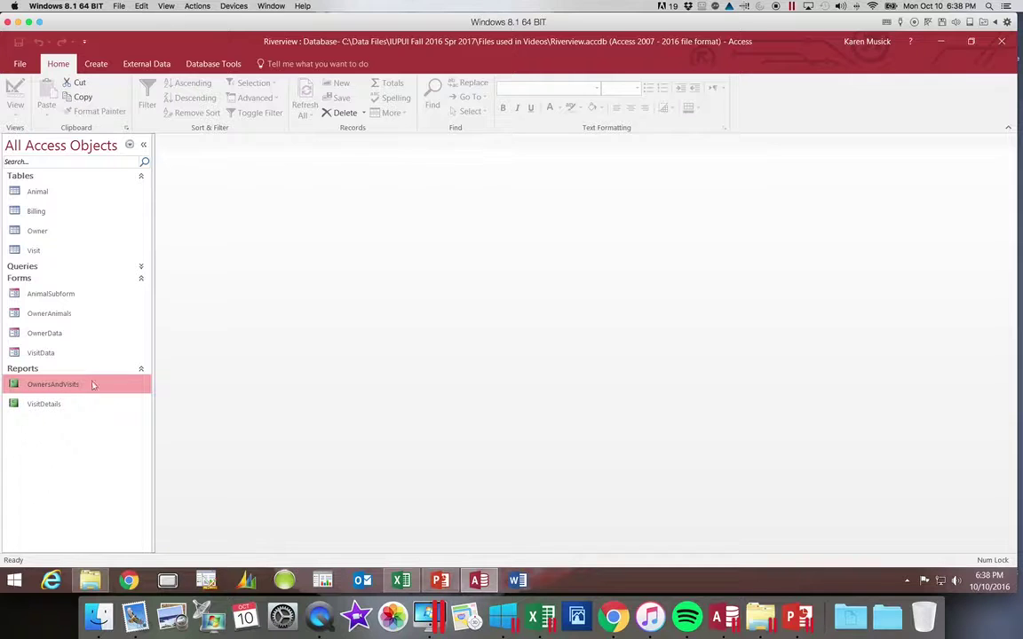
pyautogui.click(57, 317)
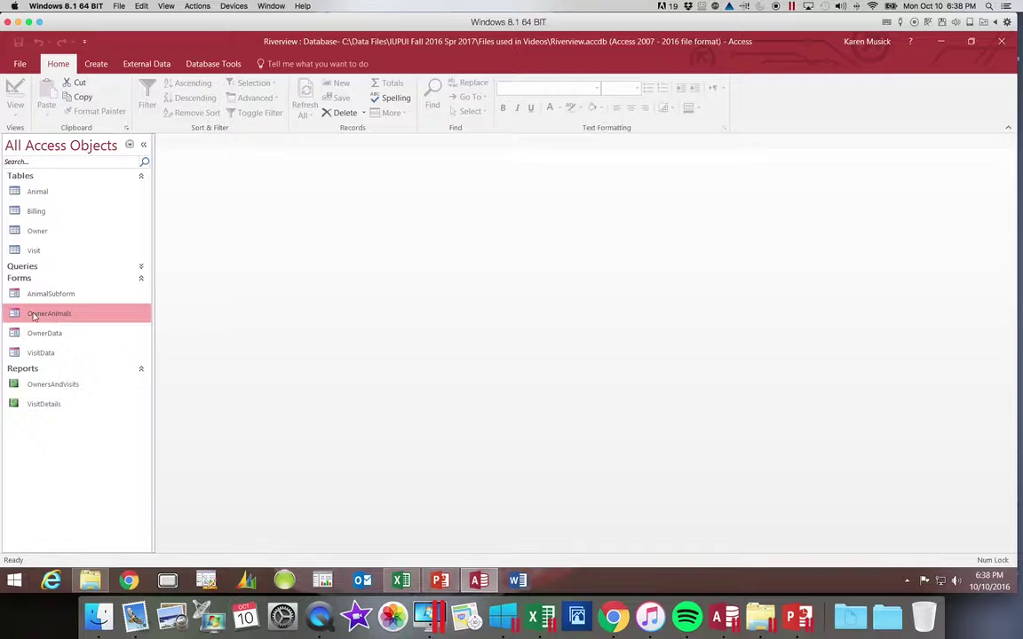
# Review the OwnerAnimals form, the AnimalSubform form and the OwnersAndVisits report, opening and closing each in turn
pyautogui.doubleClick(18, 316)
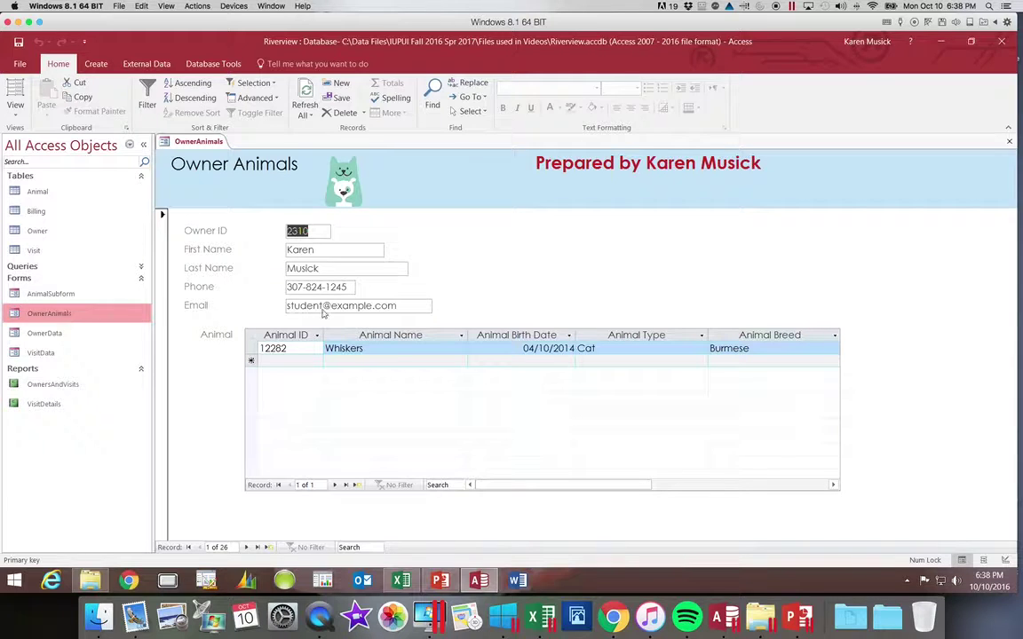
pyautogui.click(1008, 141)
pyautogui.doubleClick(27, 294)
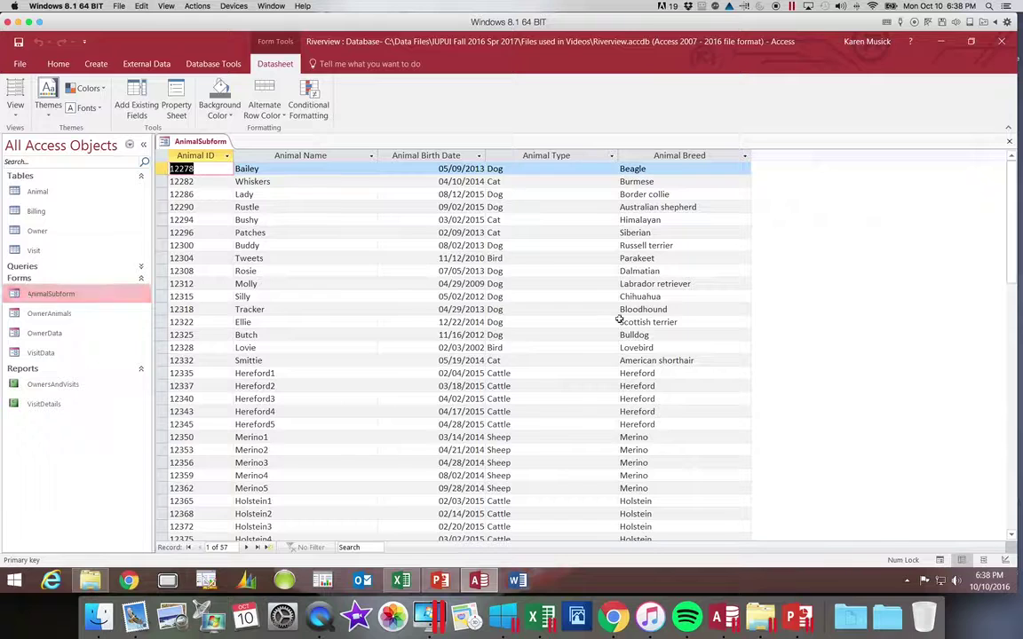
pyautogui.click(1009, 143)
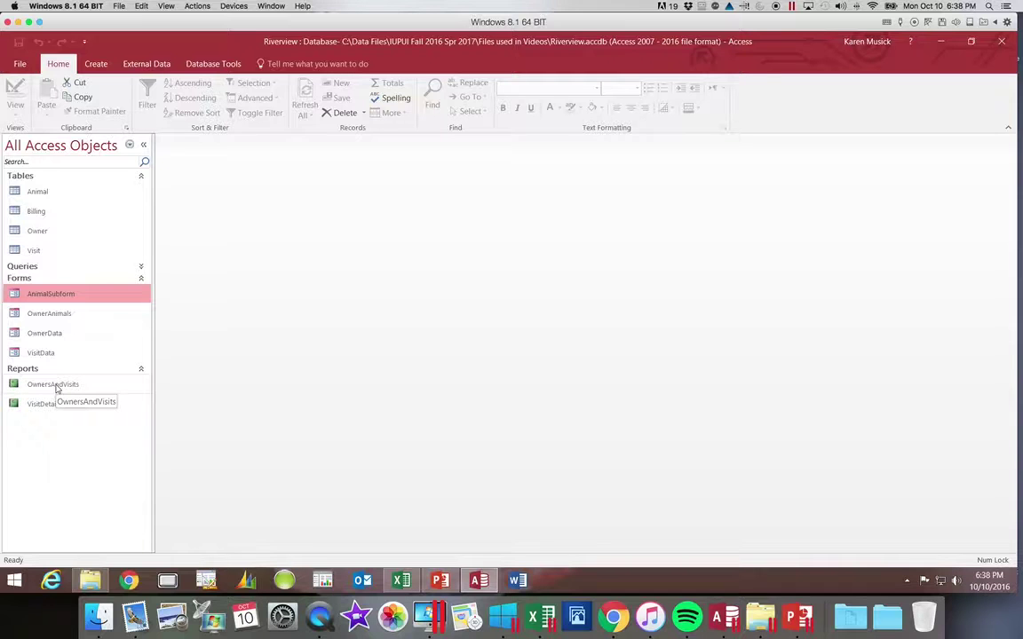
pyautogui.doubleClick(54, 385)
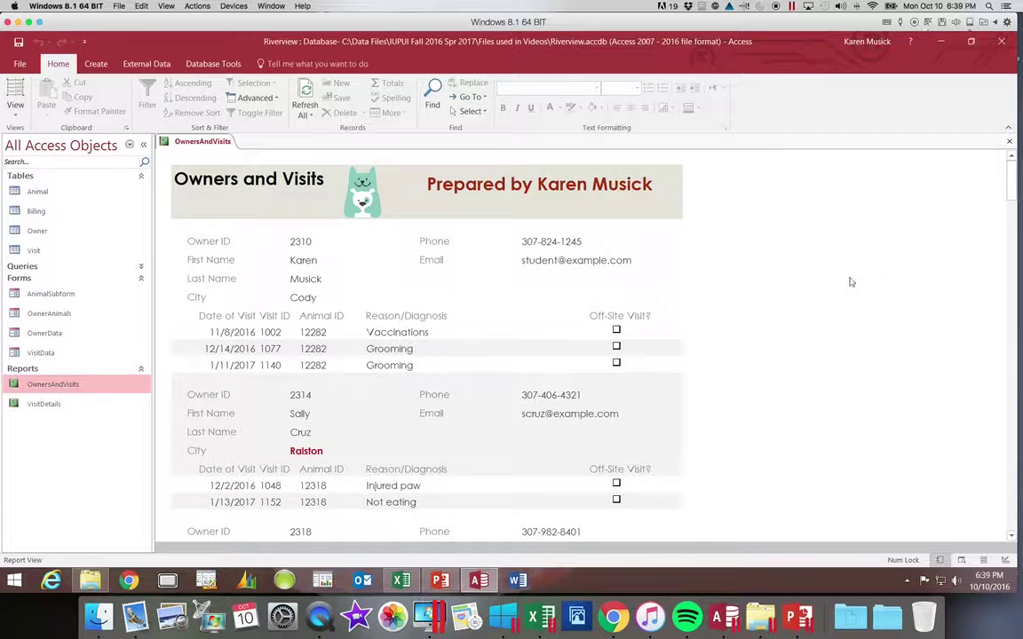
pyautogui.click(1009, 143)
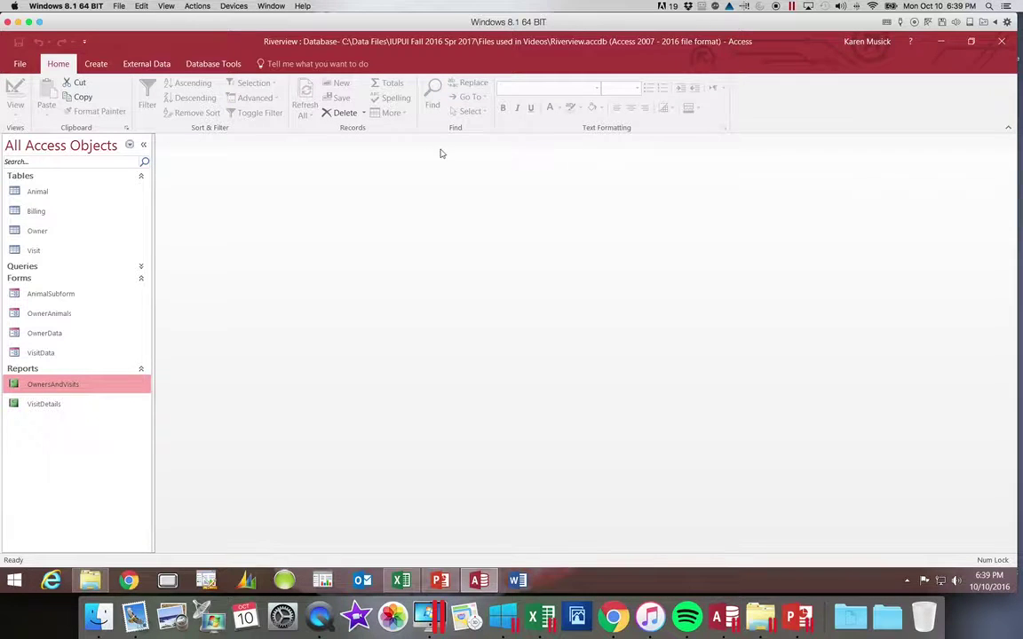
# Compact and repair the Riverview database
pyautogui.click(20, 65)
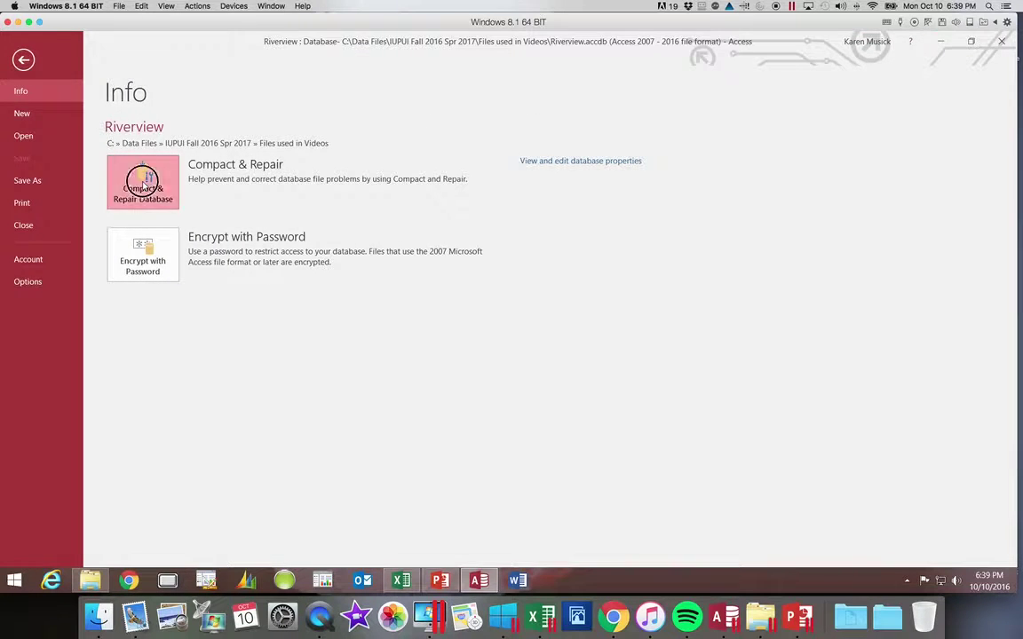
pyautogui.click(107, 170)
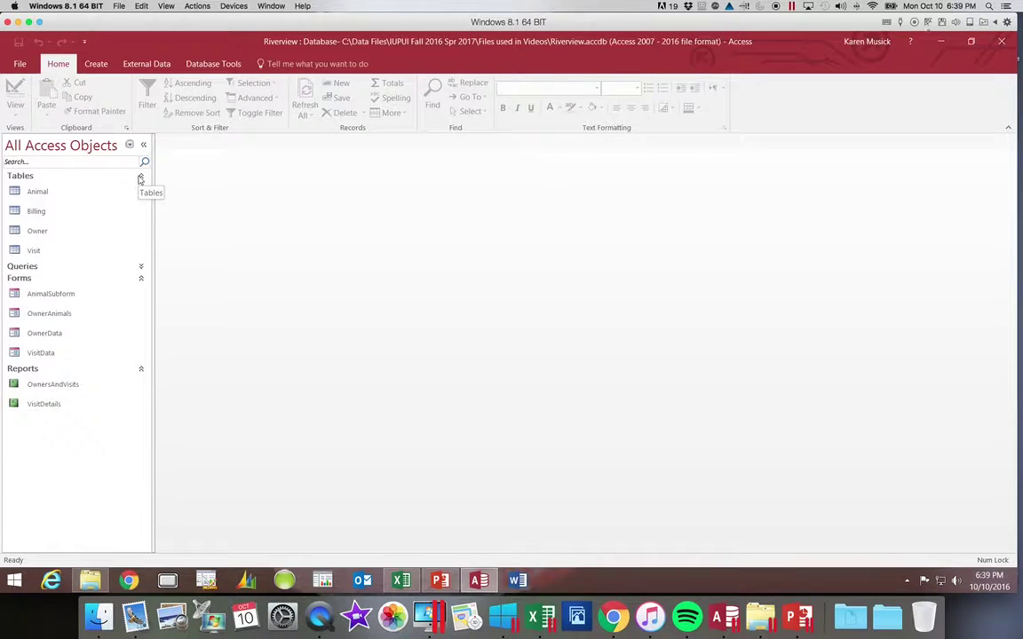